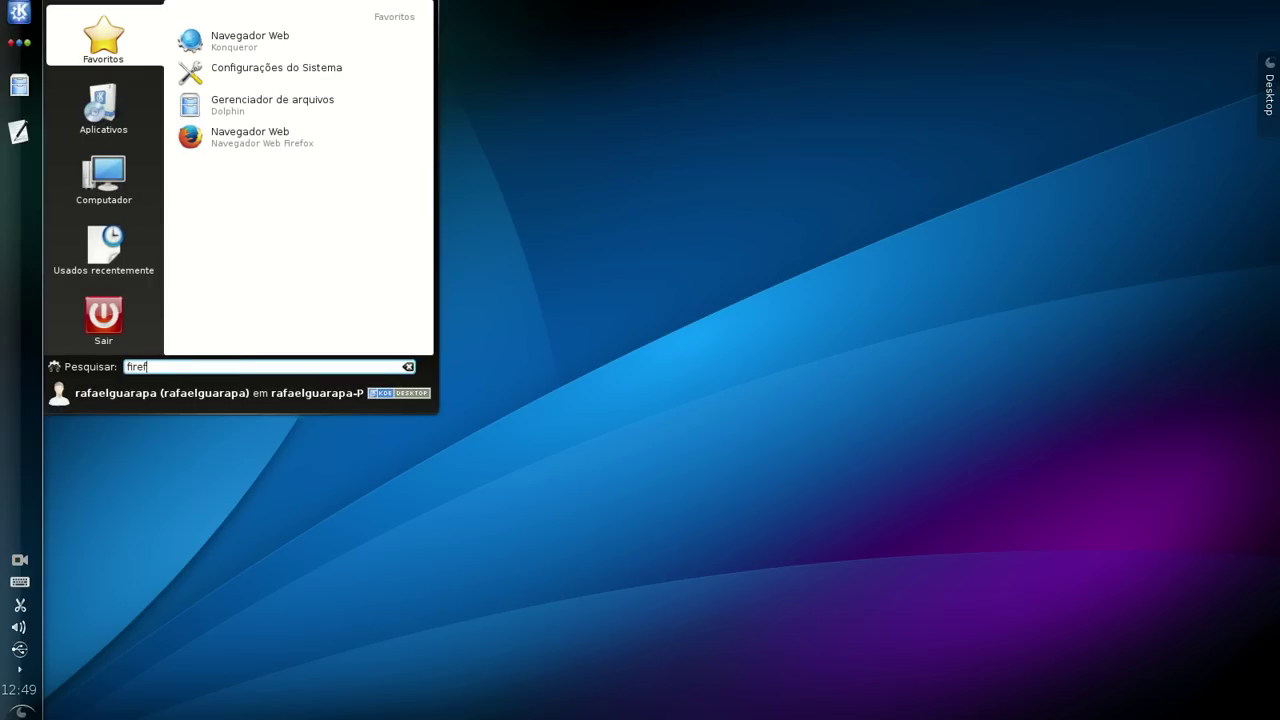
Launch Firefox through the application search, keep its launcher on the panel when it is not running, and close the browser
type("ox")
left_click(148, 67)
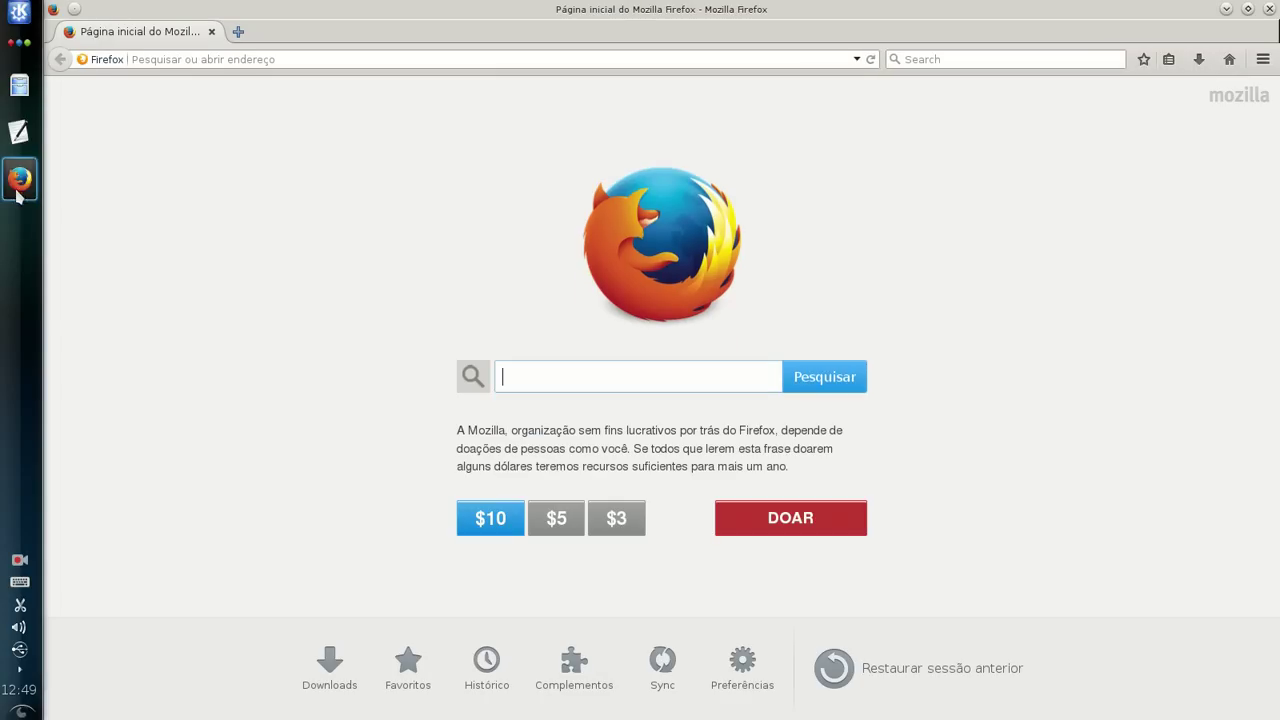
right_click(20, 188)
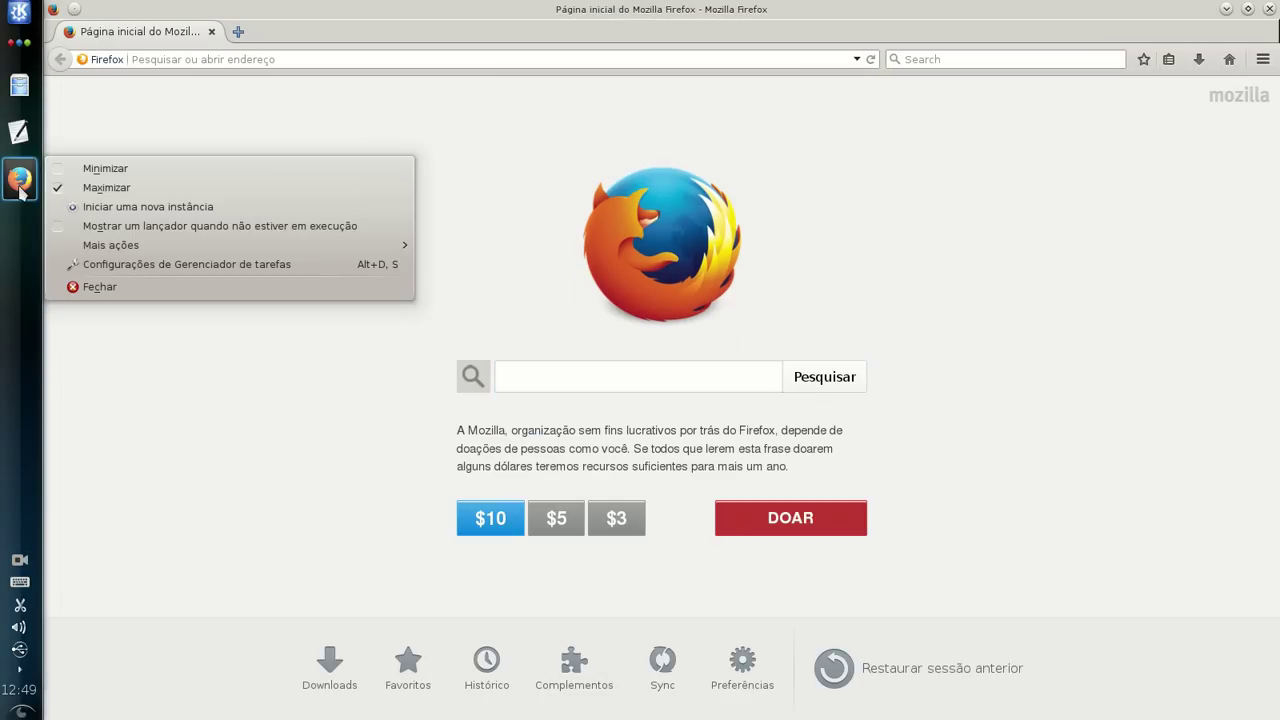
left_click(14, 190)
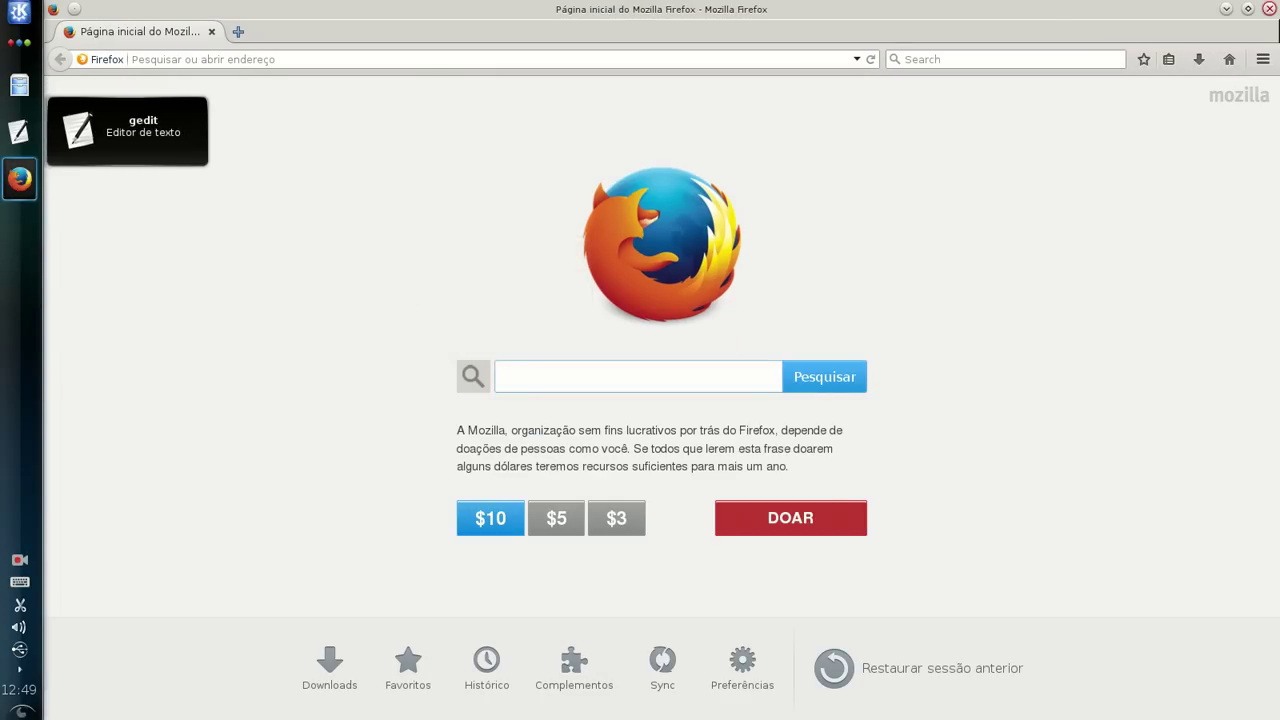
left_click(20, 186)
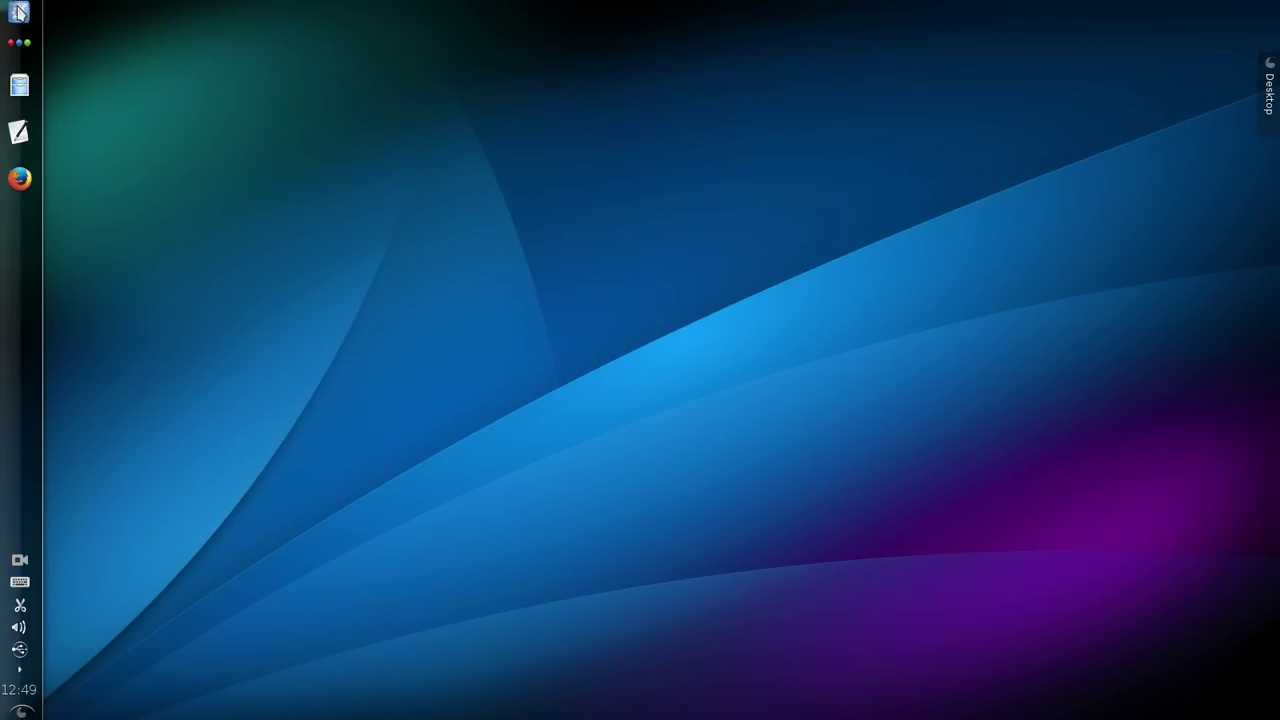
Launch GIMP through the application search, keep its launcher on the panel when it is not running, and close the program
left_click(19, 12)
mouse_move(150, 352)
type("gim")
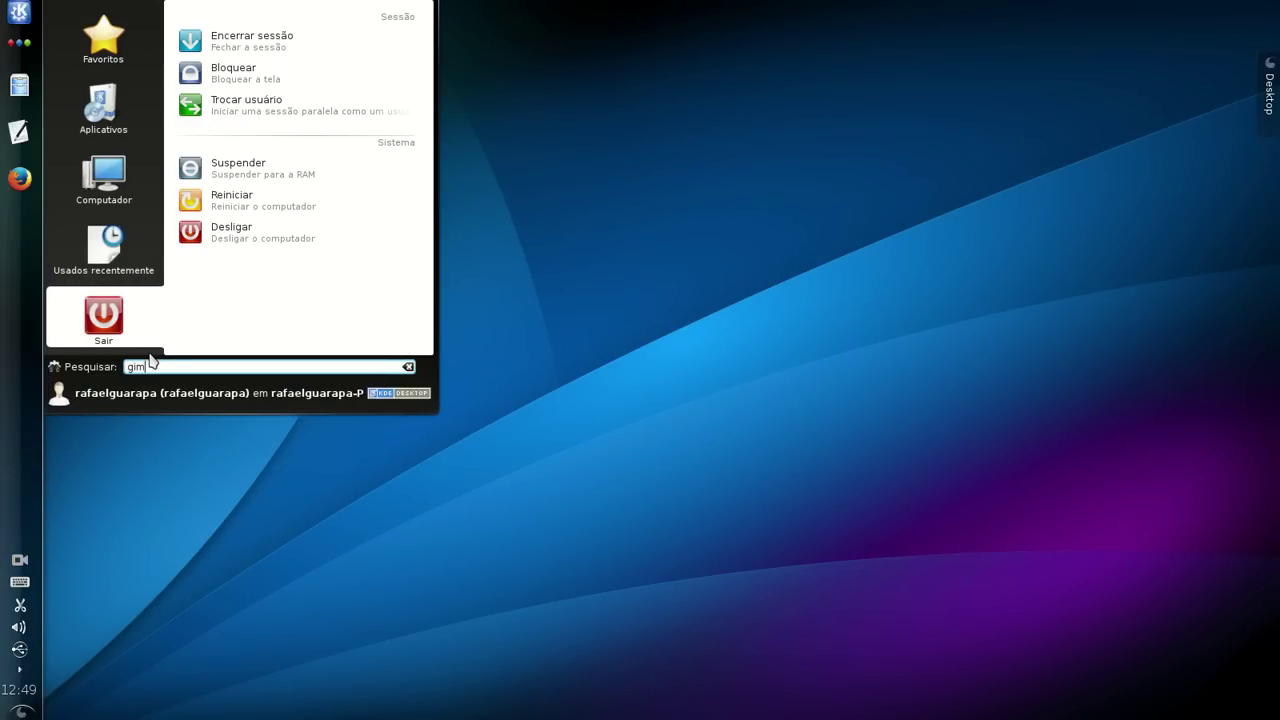
type("p")
left_click(177, 120)
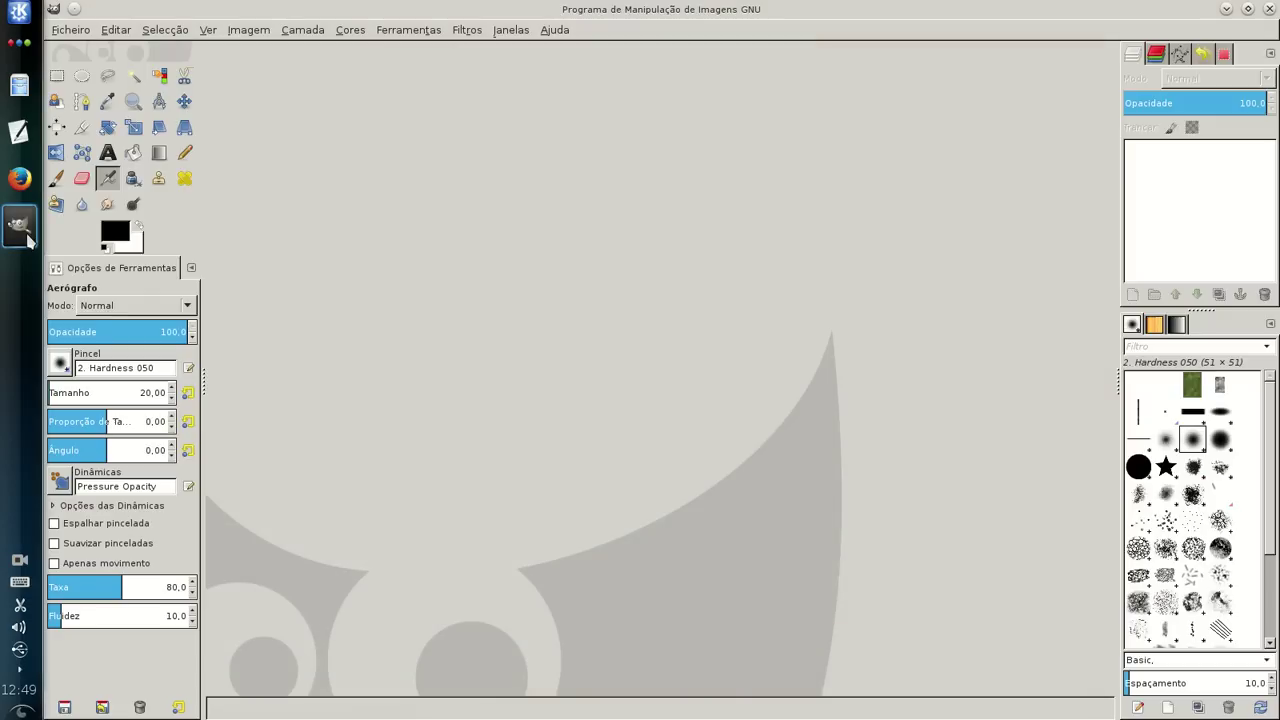
right_click(19, 225)
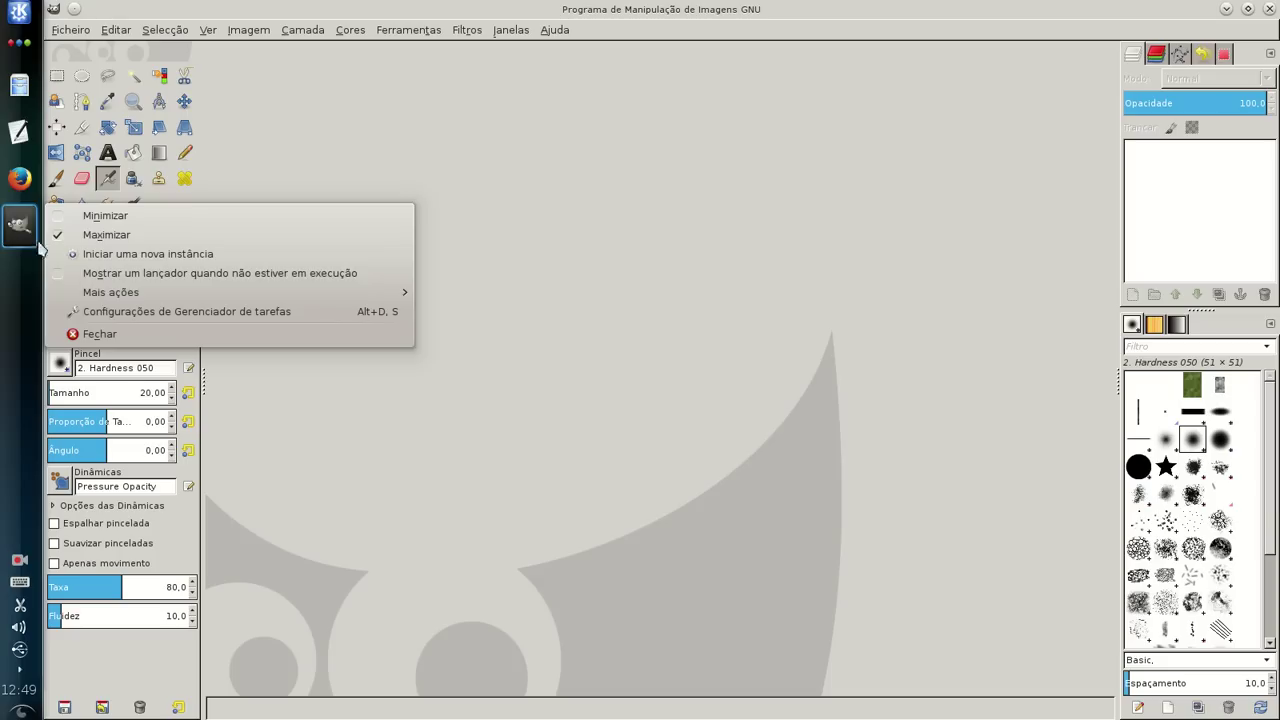
left_click(155, 274)
left_click(1268, 8)
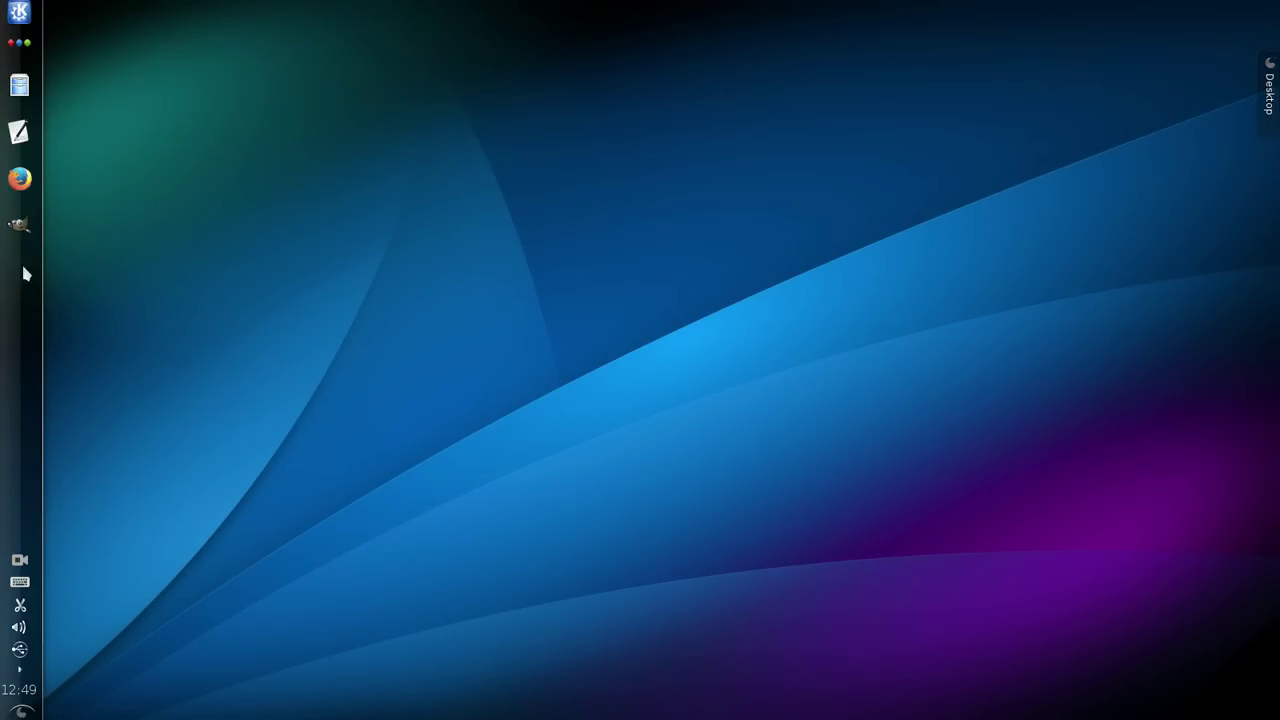
Find and launch FileZilla, keep its launcher on the panel when it is not running, and close its window
left_click(19, 12)
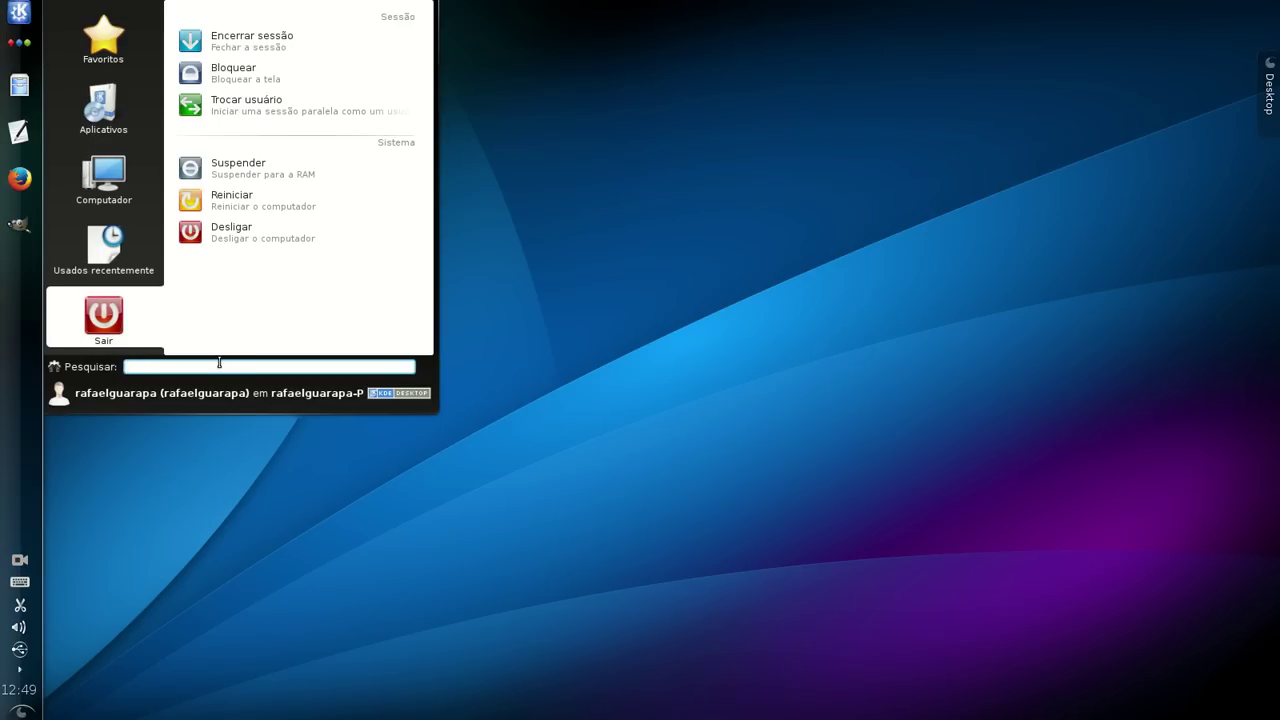
type("fil")
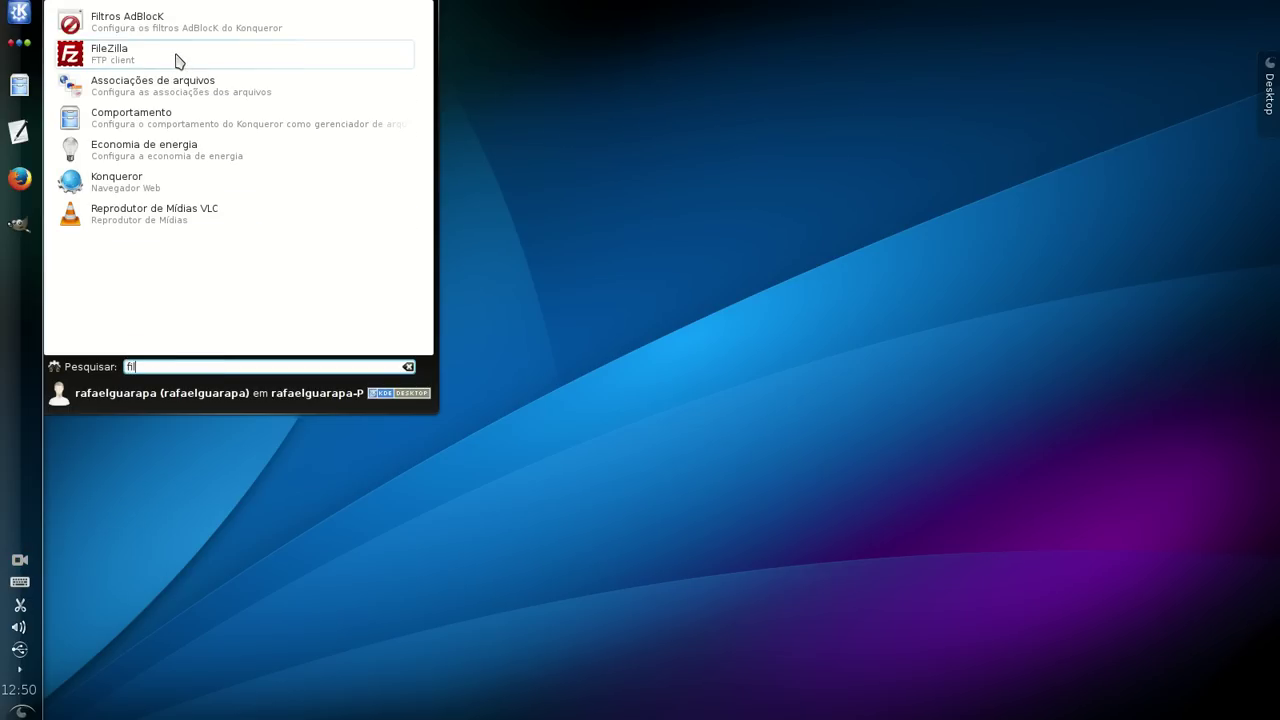
left_click(177, 55)
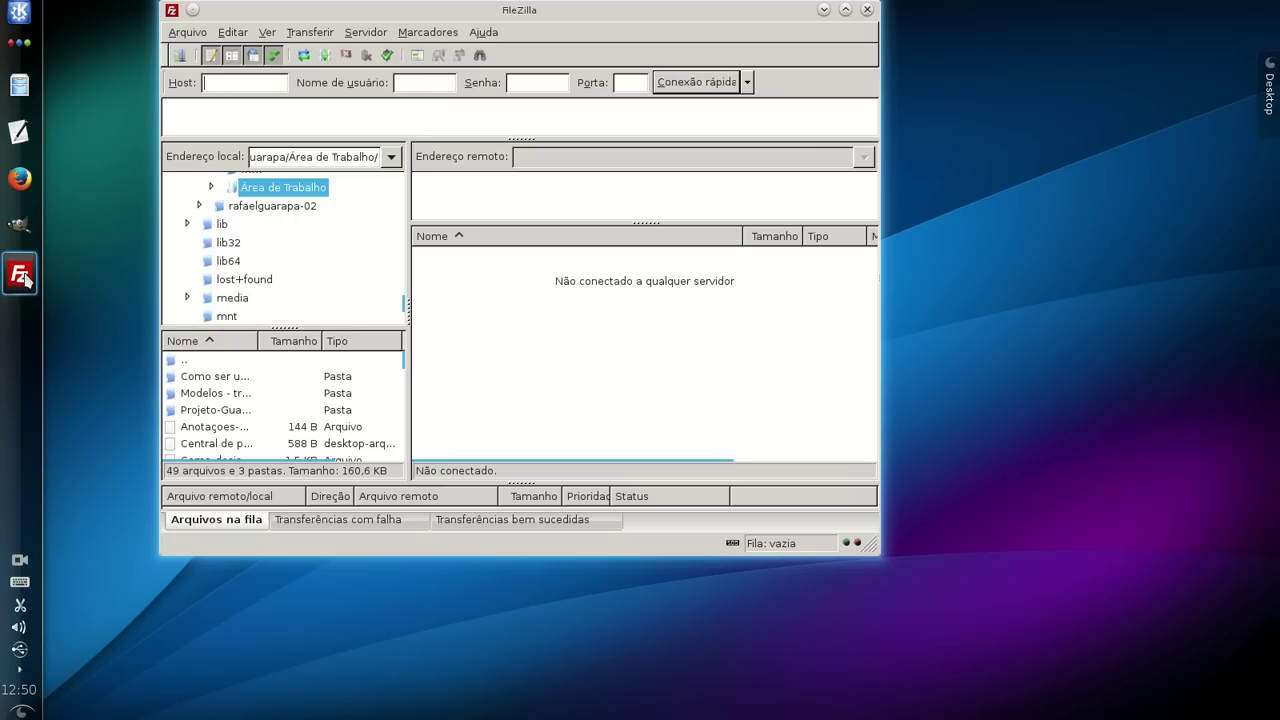
right_click(22, 276)
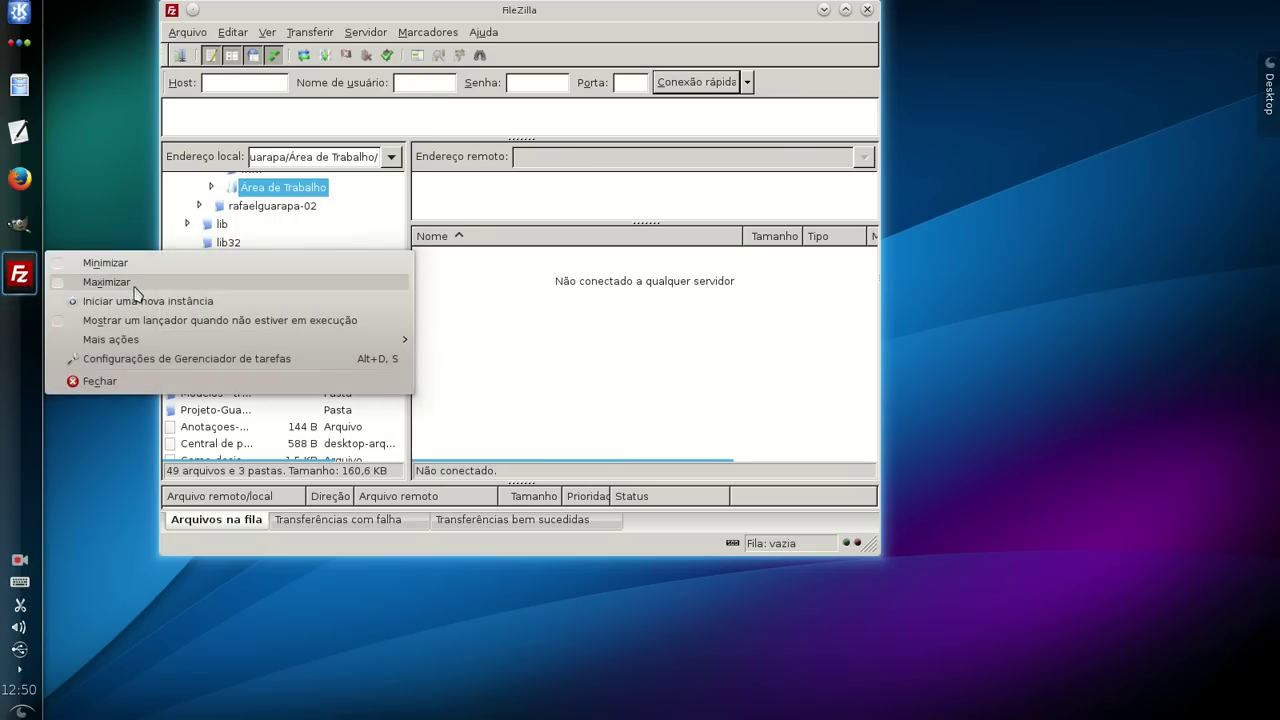
left_click(135, 322)
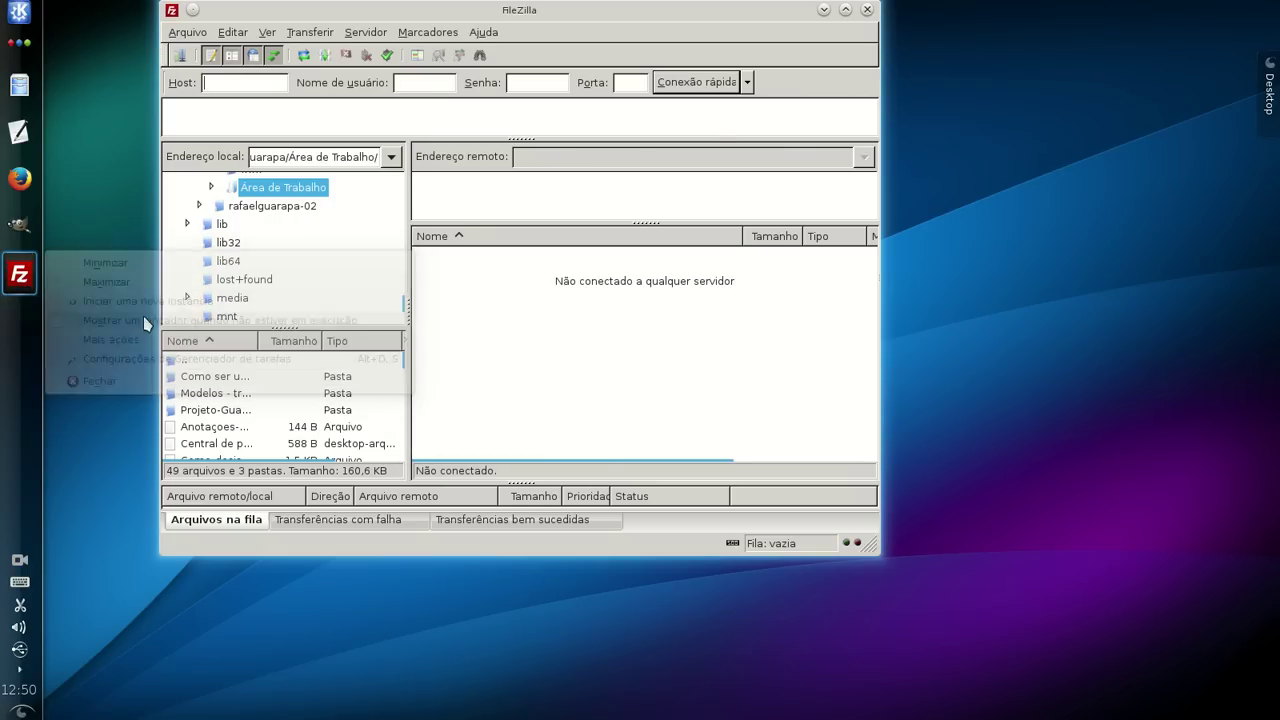
left_click(867, 10)
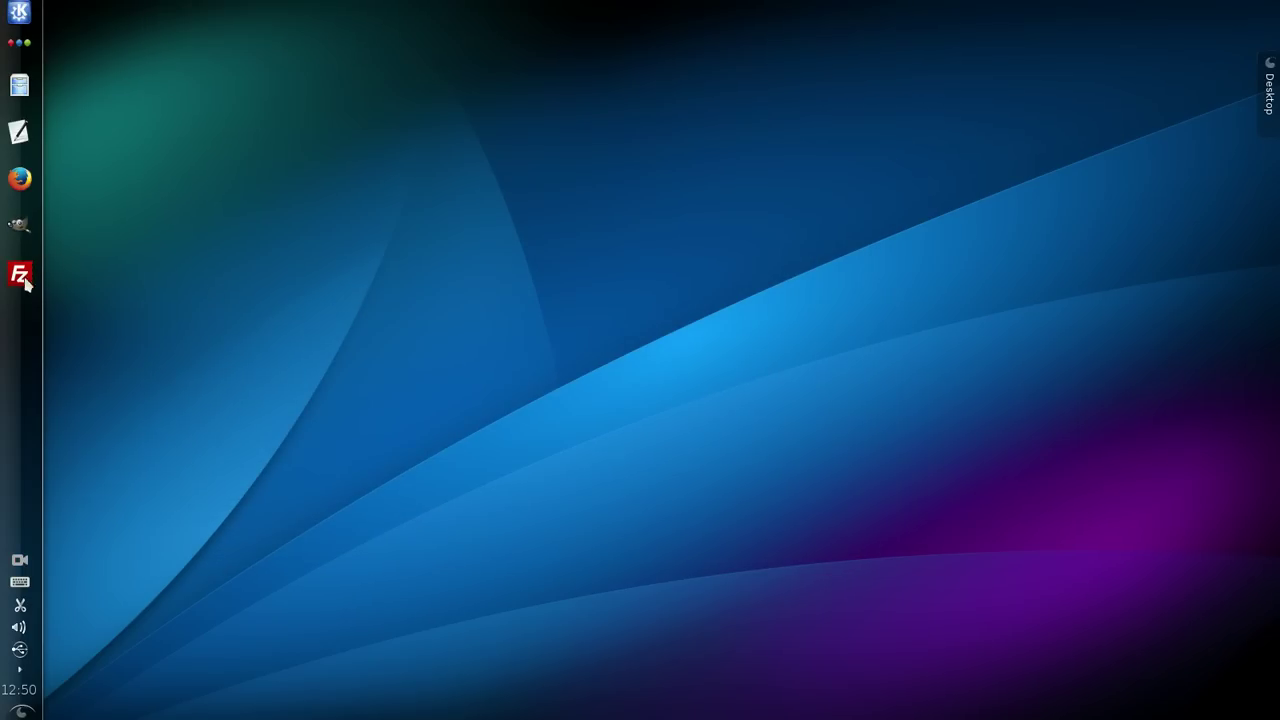
Find and launch Inkscape, keep its launcher on the panel when it is not running, and close its window
left_click(19, 12)
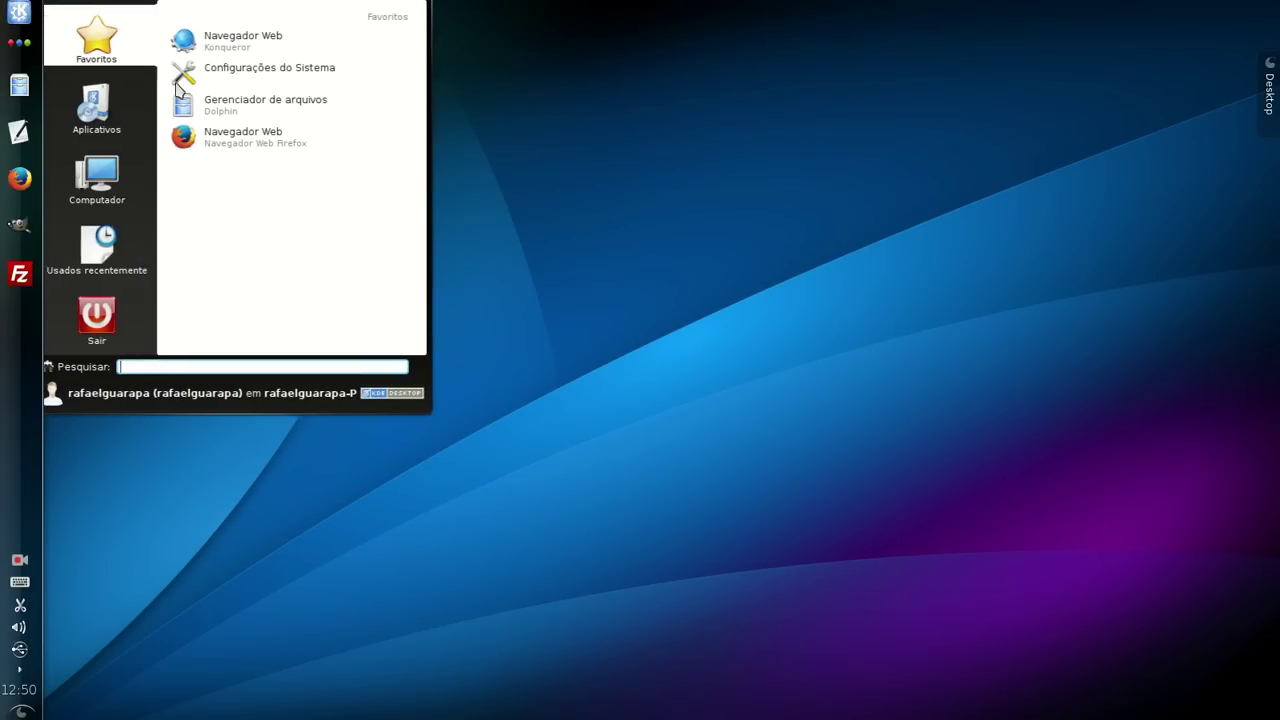
type("ink")
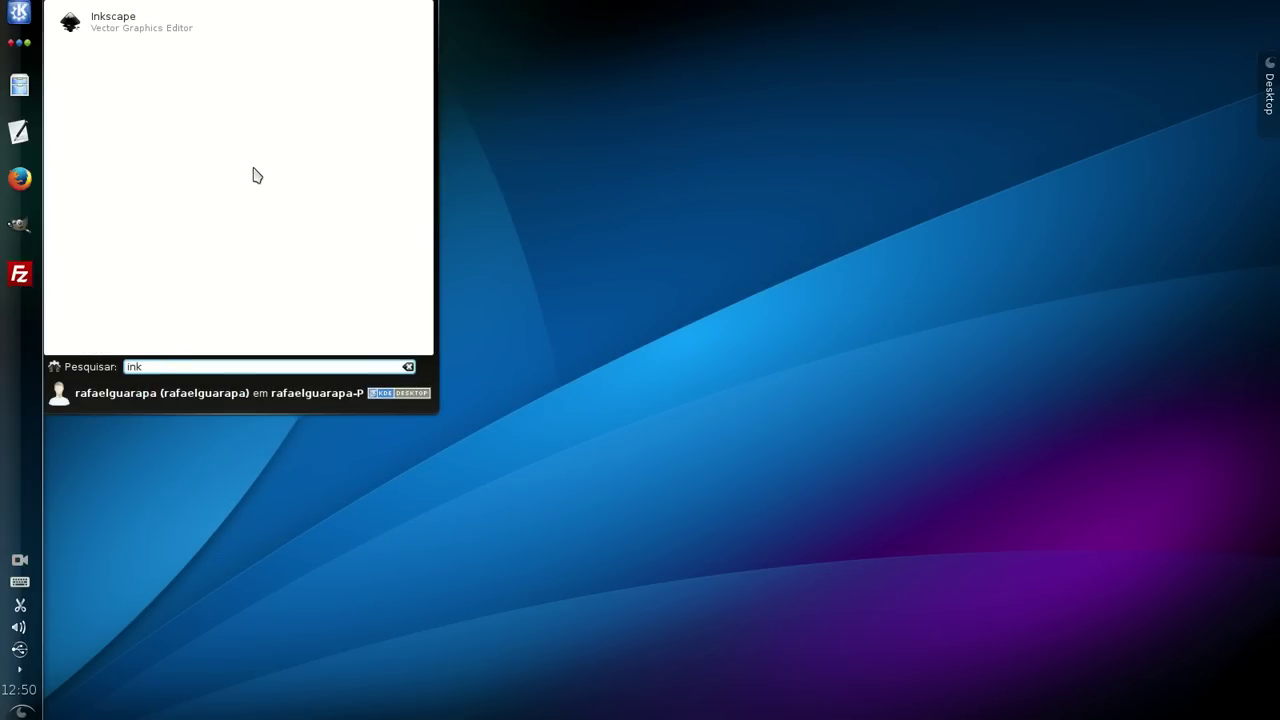
left_click(212, 27)
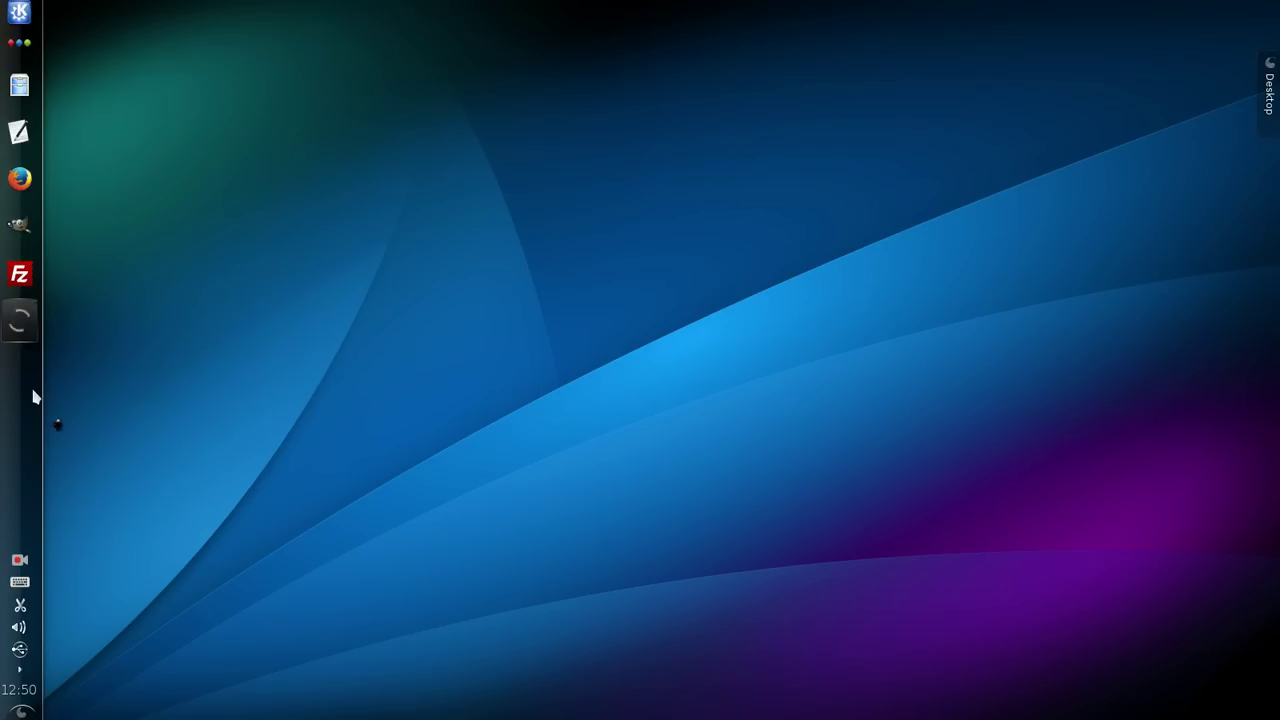
right_click(27, 334)
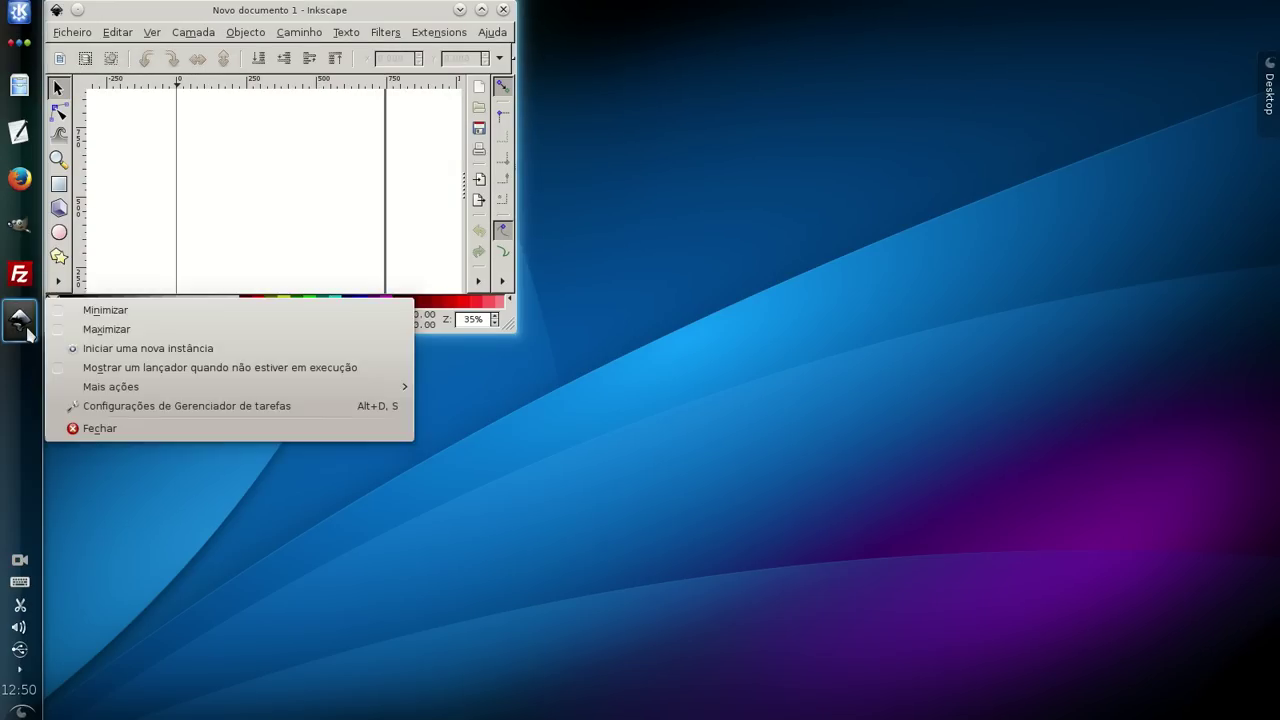
left_click(95, 367)
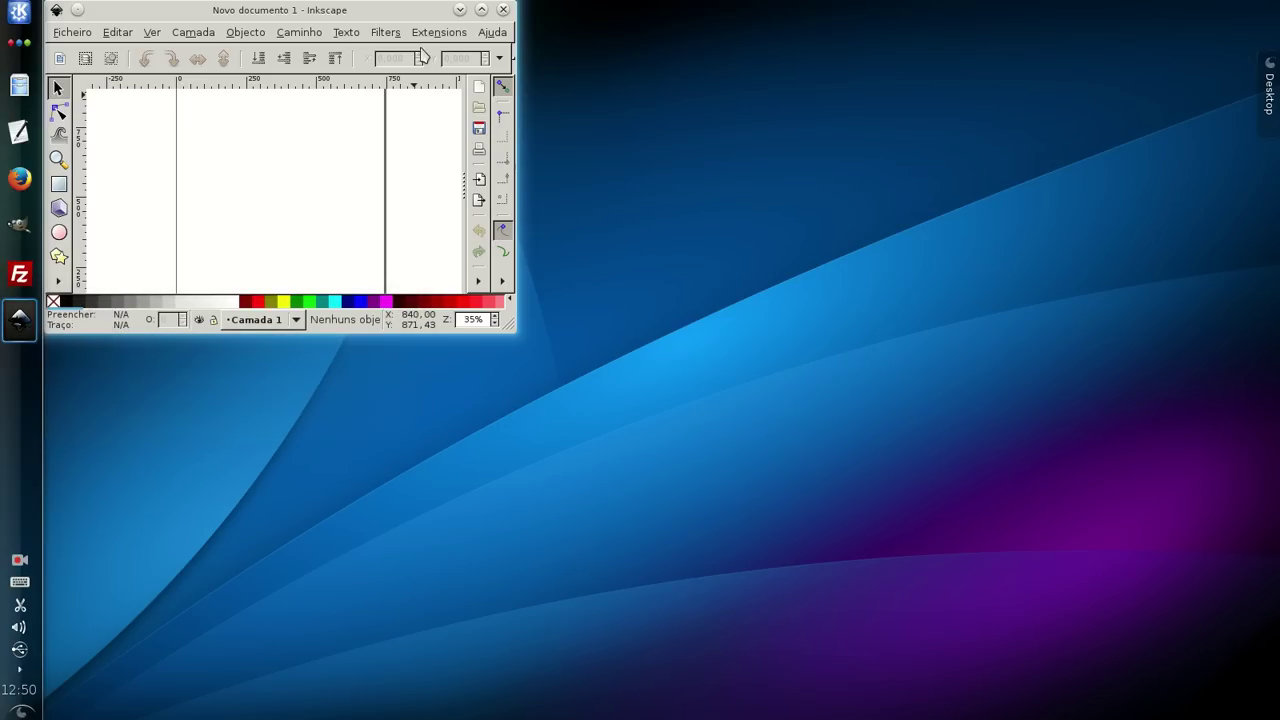
left_click(503, 9)
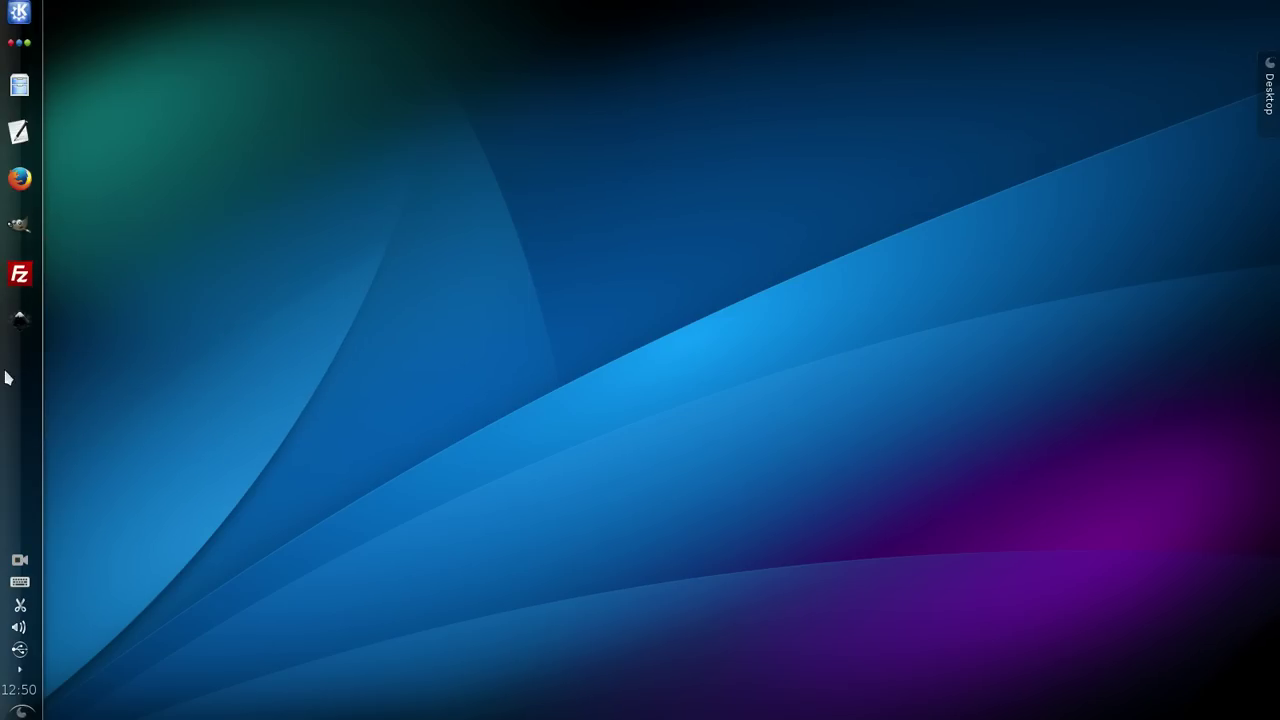
Start Firefox, FileZilla, Inkscape and GIMP from their panel launchers to try them out
left_click(20, 180)
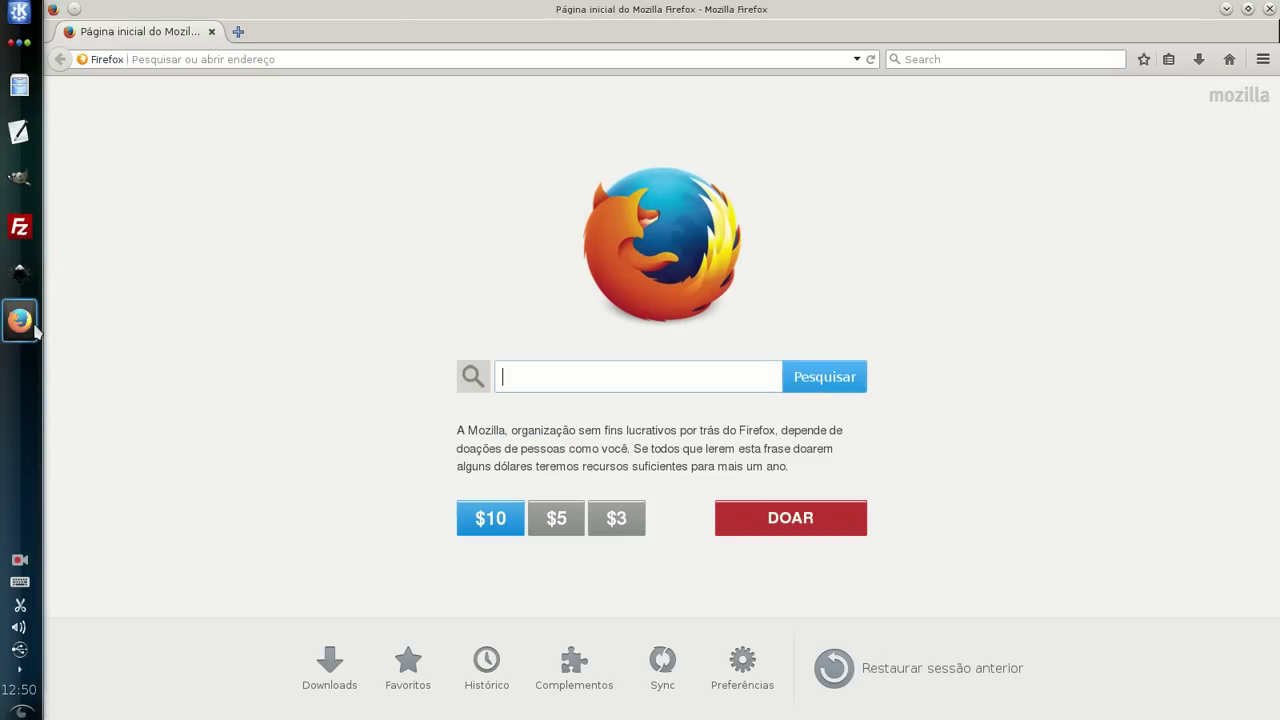
mouse_move(35, 330)
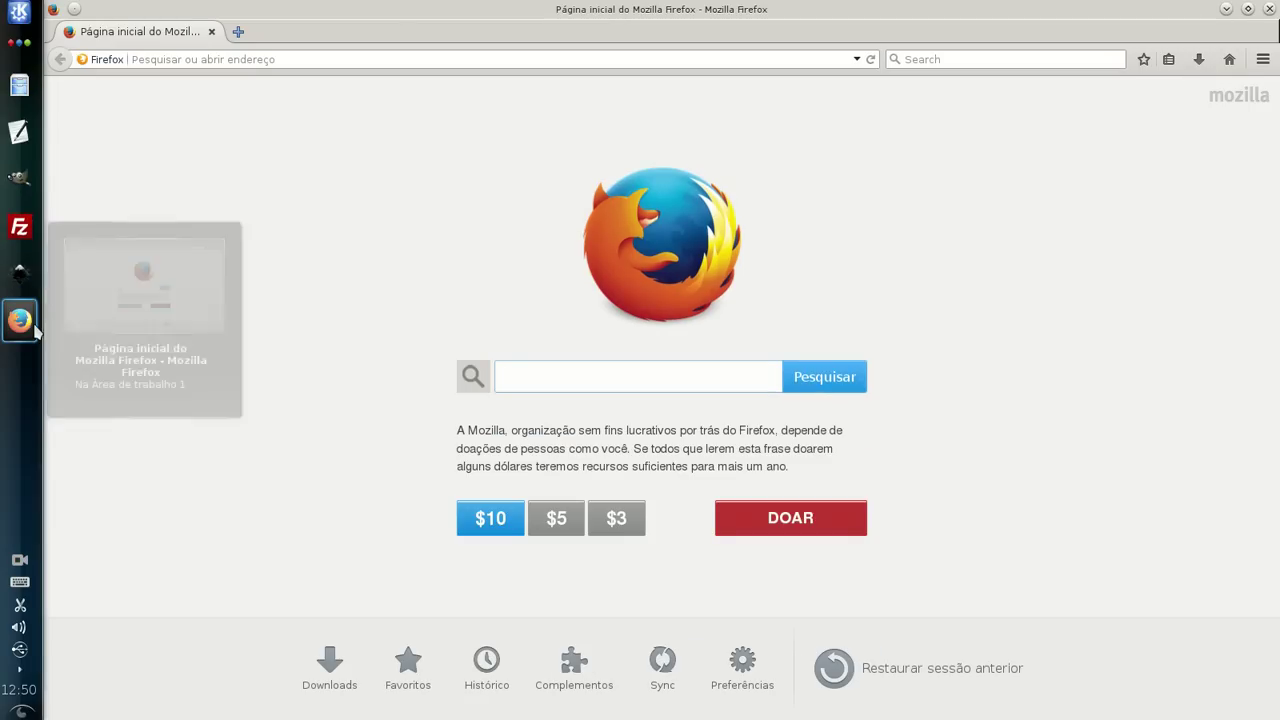
left_click(22, 228)
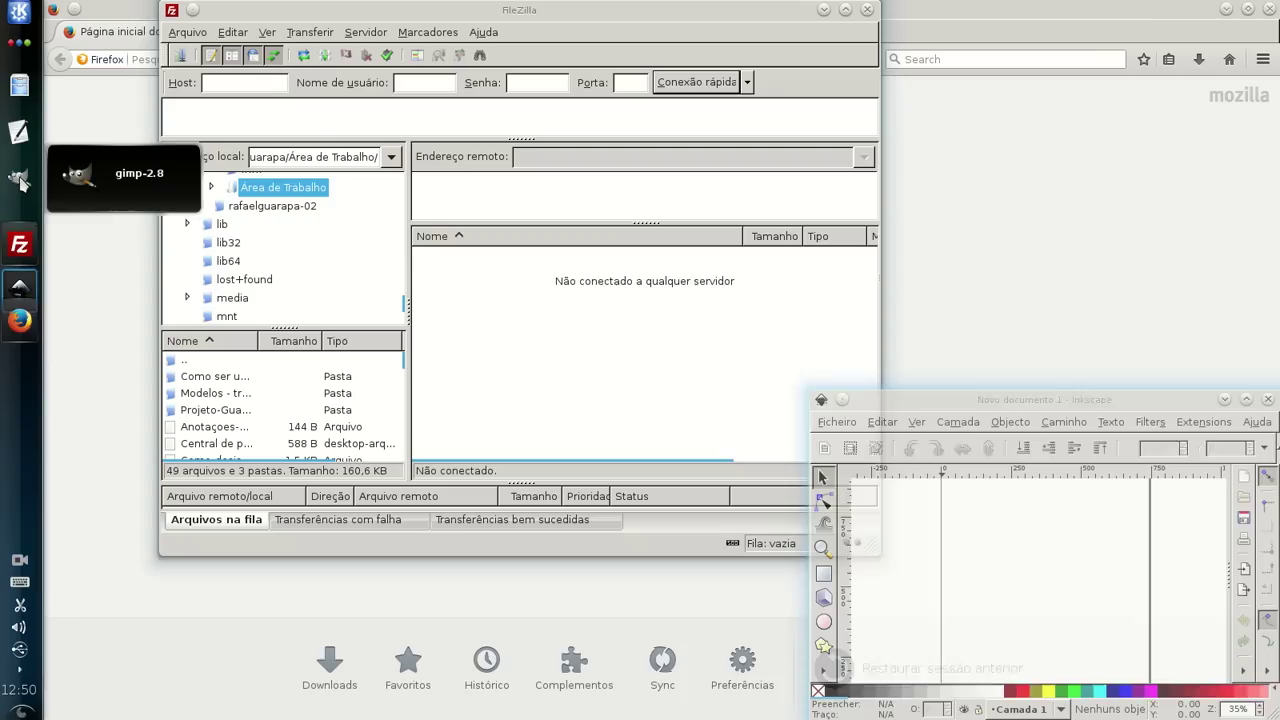
left_click(19, 178)
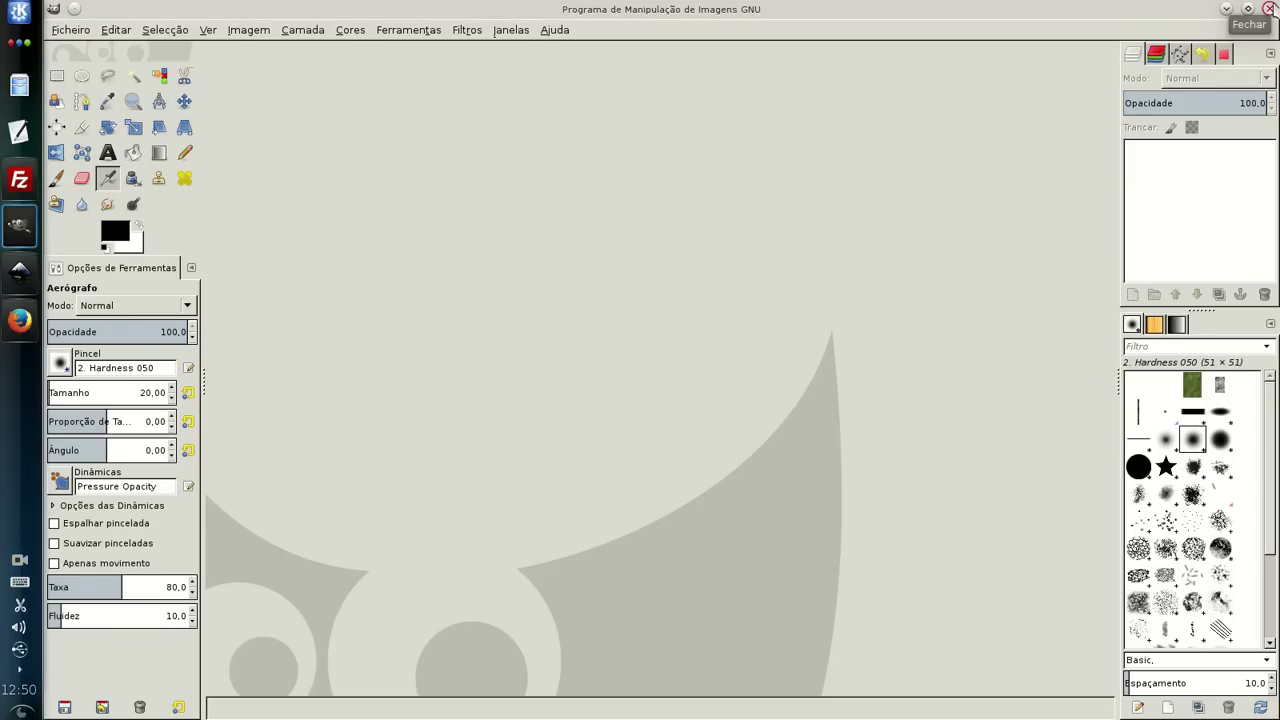
Close the GIMP, FileZilla, Inkscape and Firefox windows
left_click(1268, 8)
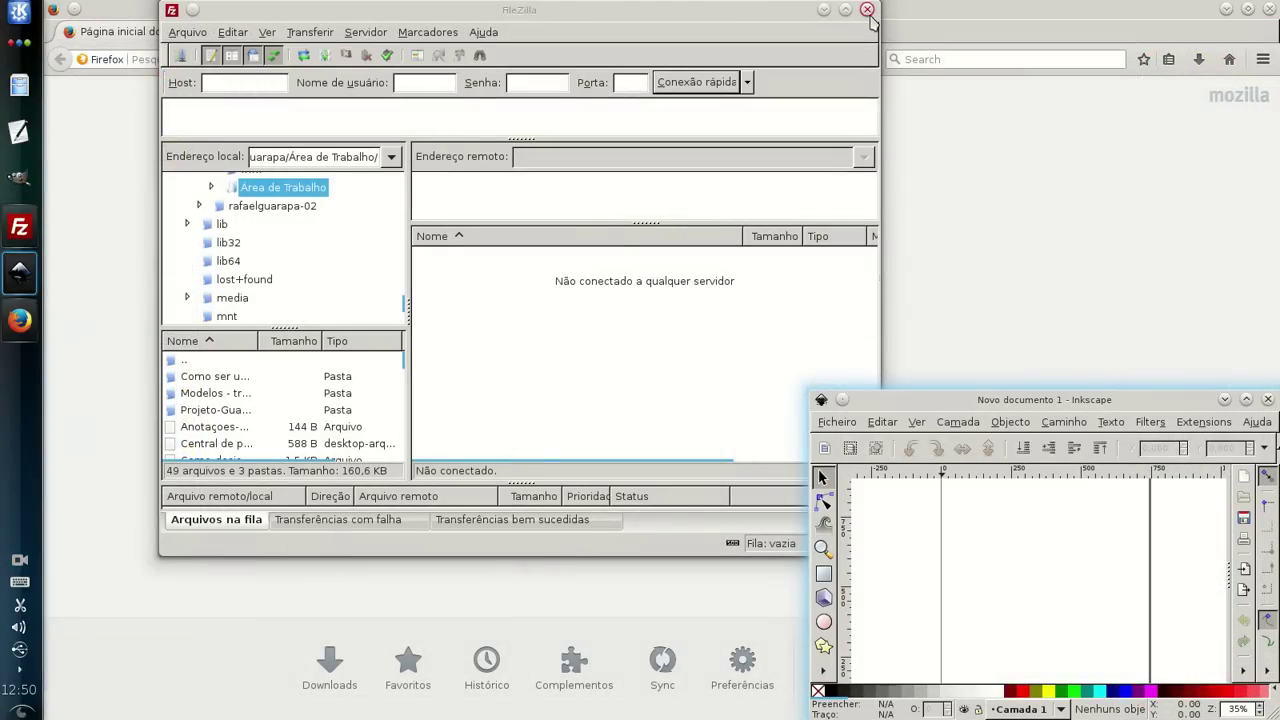
left_click(867, 9)
left_click(1268, 399)
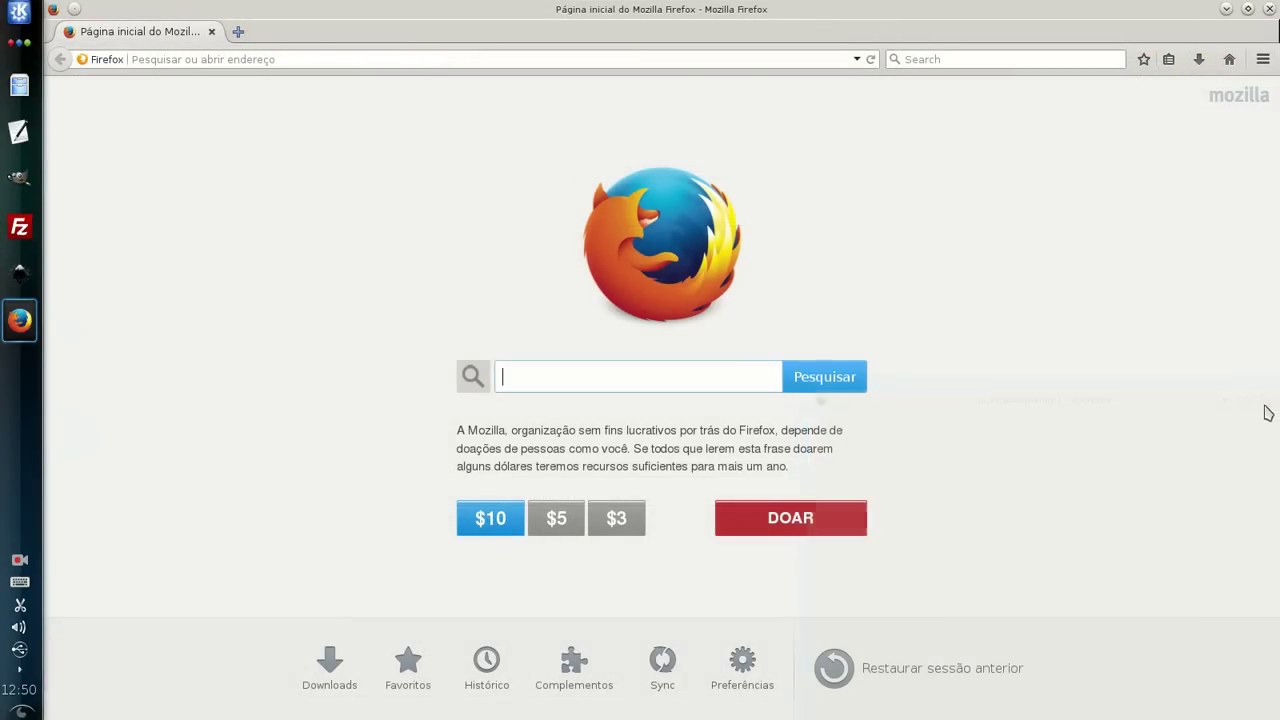
left_click(1268, 8)
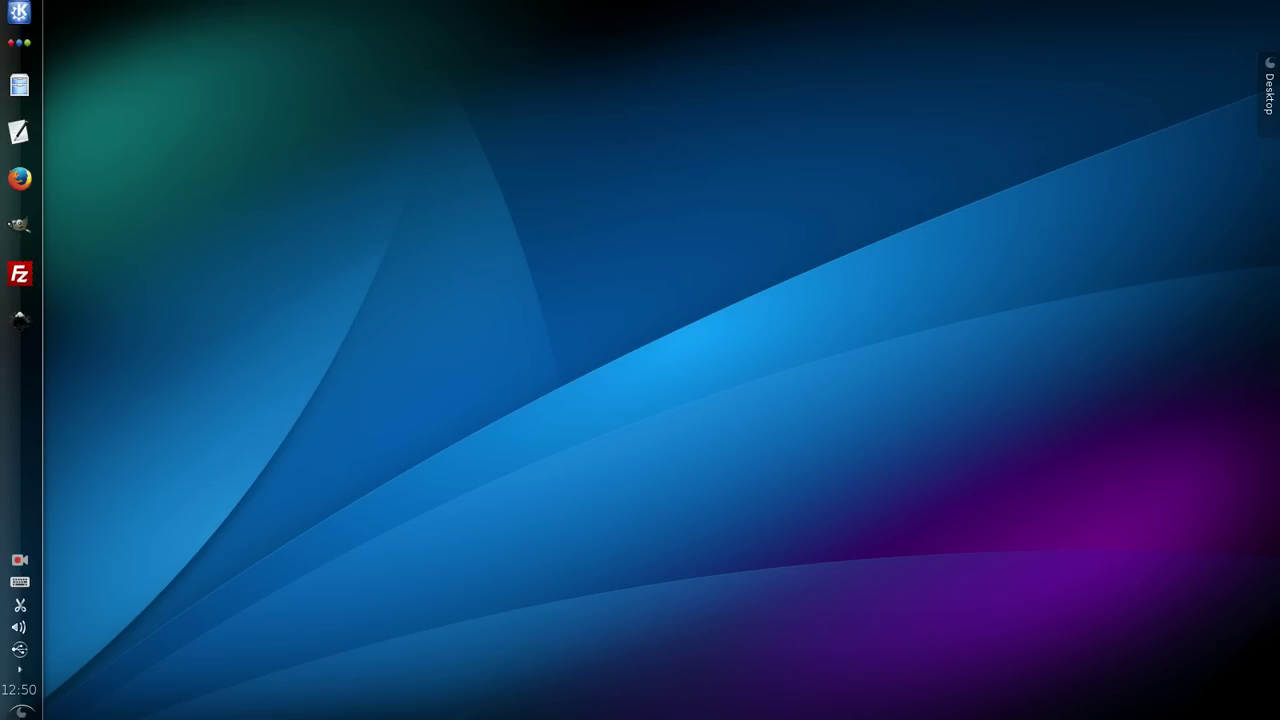
Examine the options available for the FileZilla launcher on the panel
right_click(21, 278)
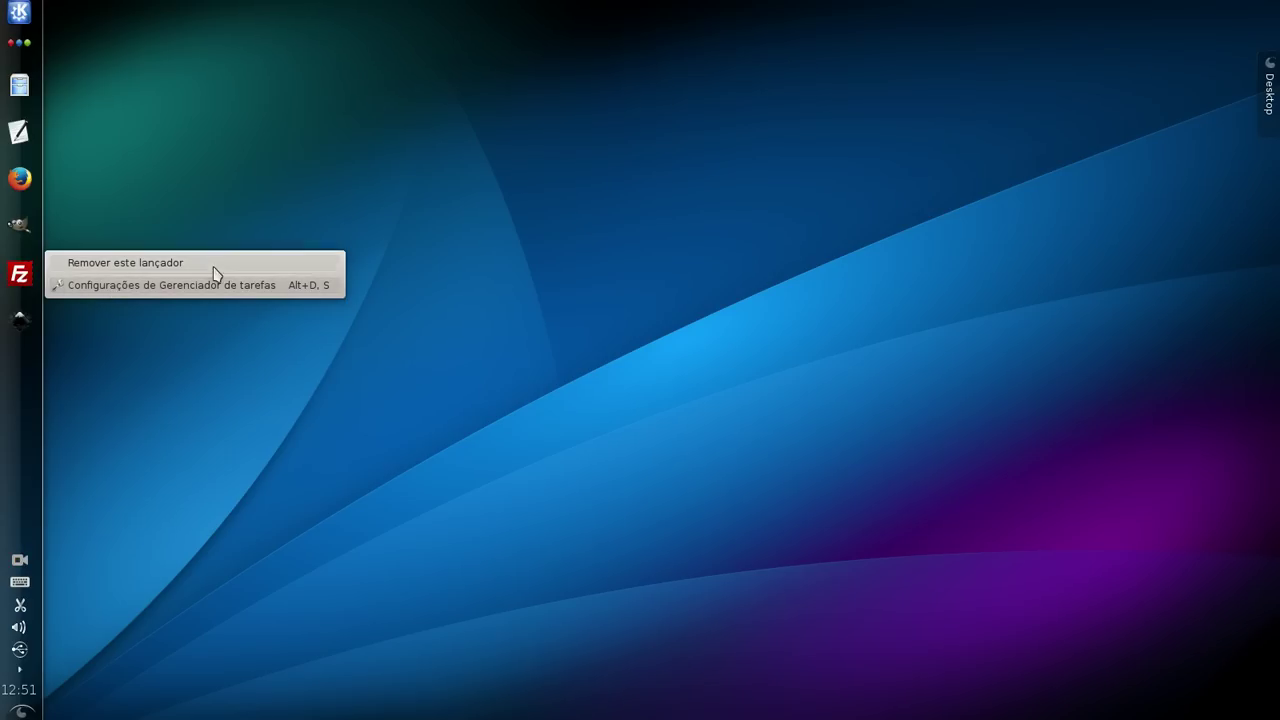
left_click(172, 287)
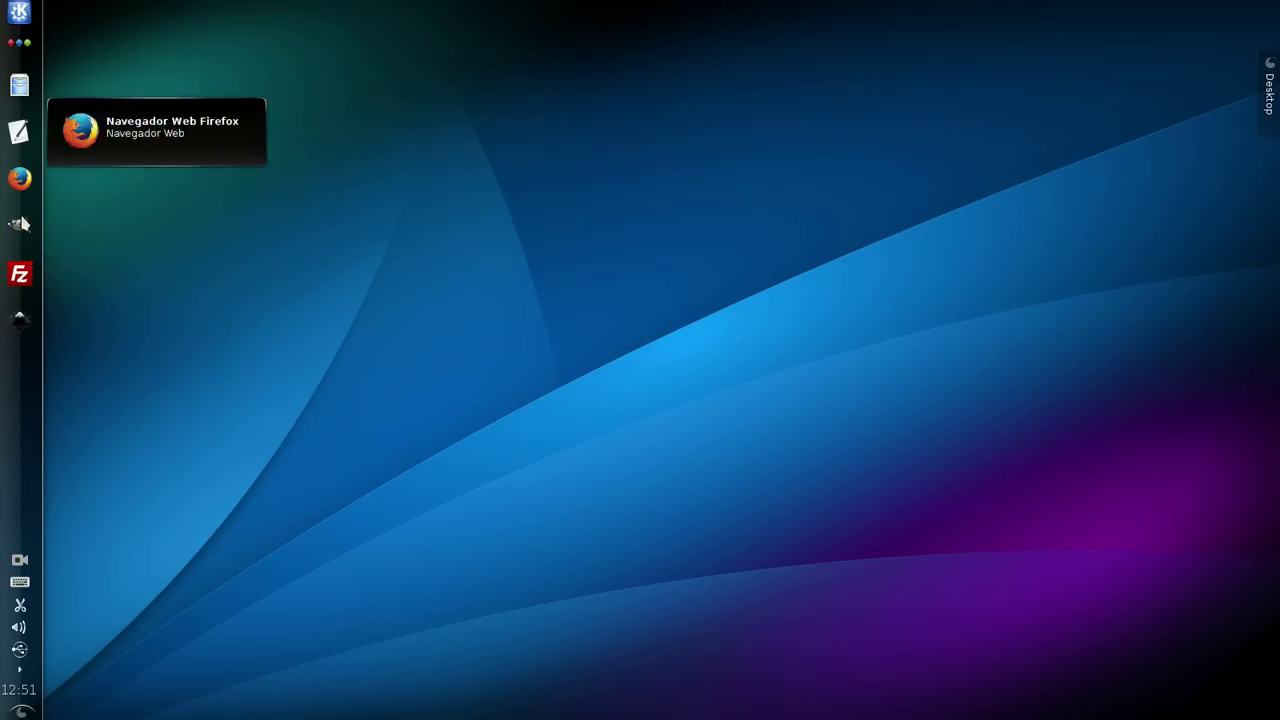
Enter the panel's editing mode and examine the controls of its task manager, notification area and Activities widgets
left_click(22, 712)
mouse_move(11, 423)
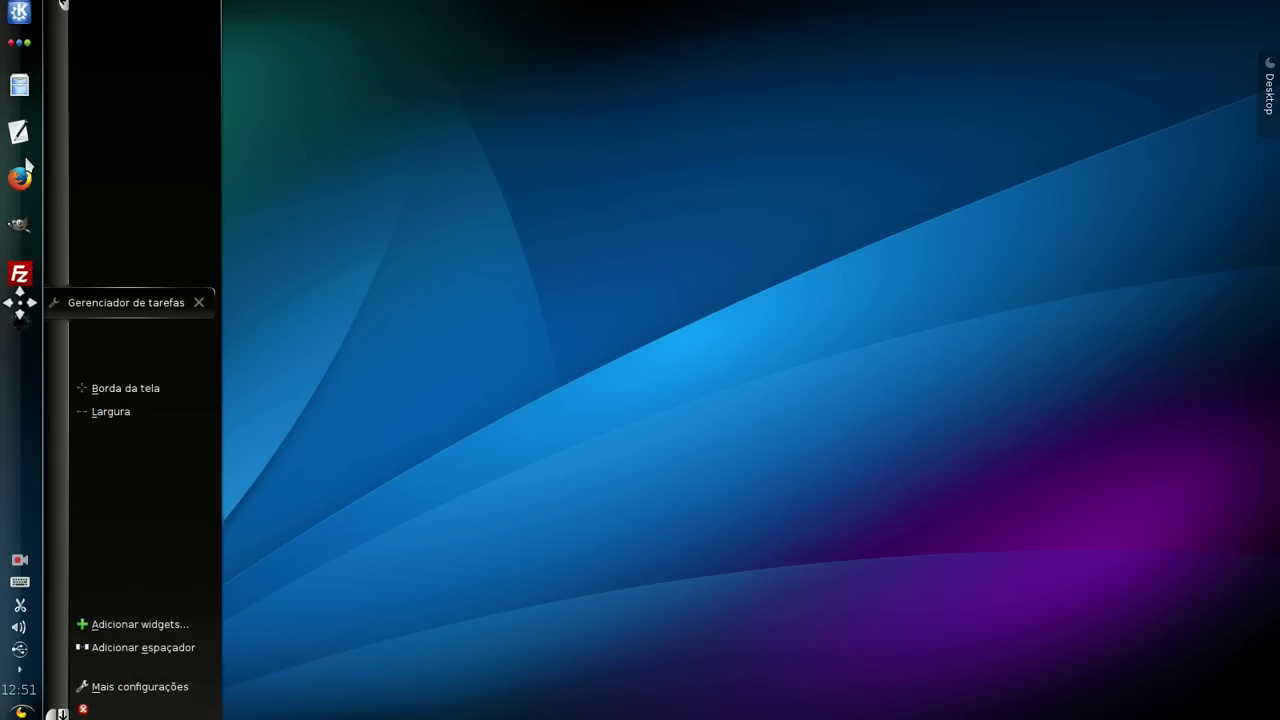
mouse_move(20, 606)
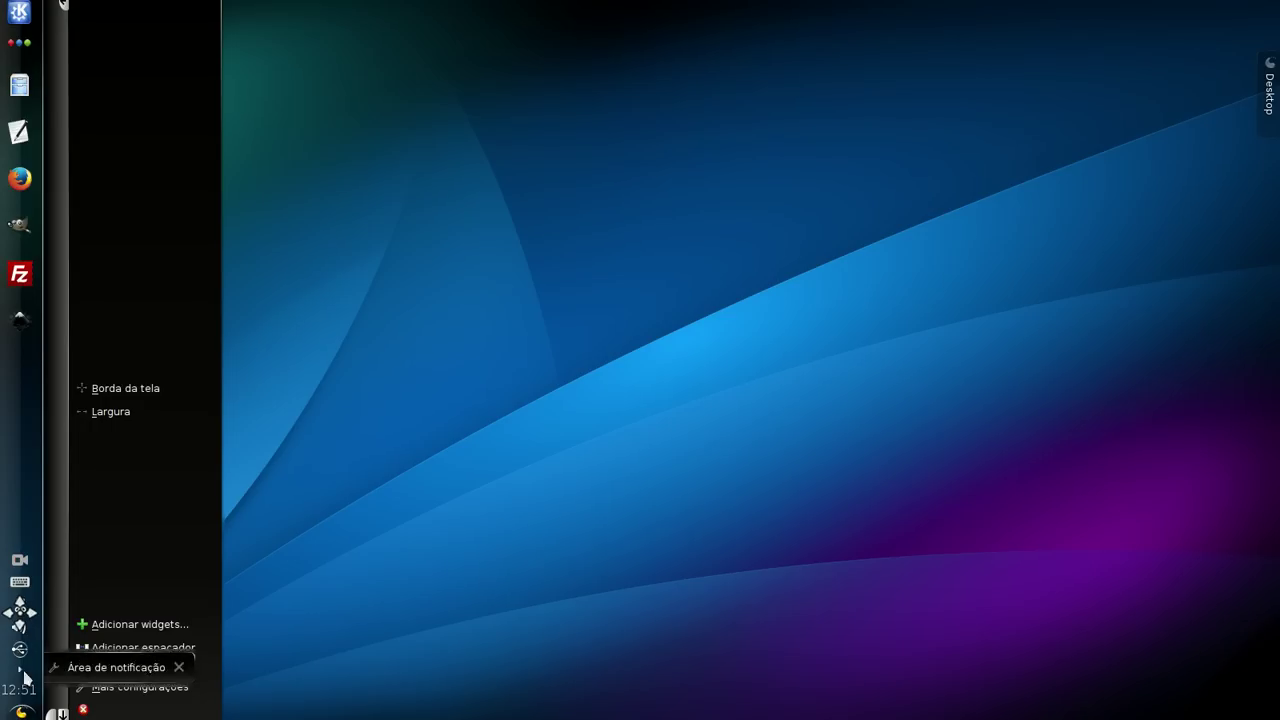
mouse_move(26, 693)
mouse_move(28, 640)
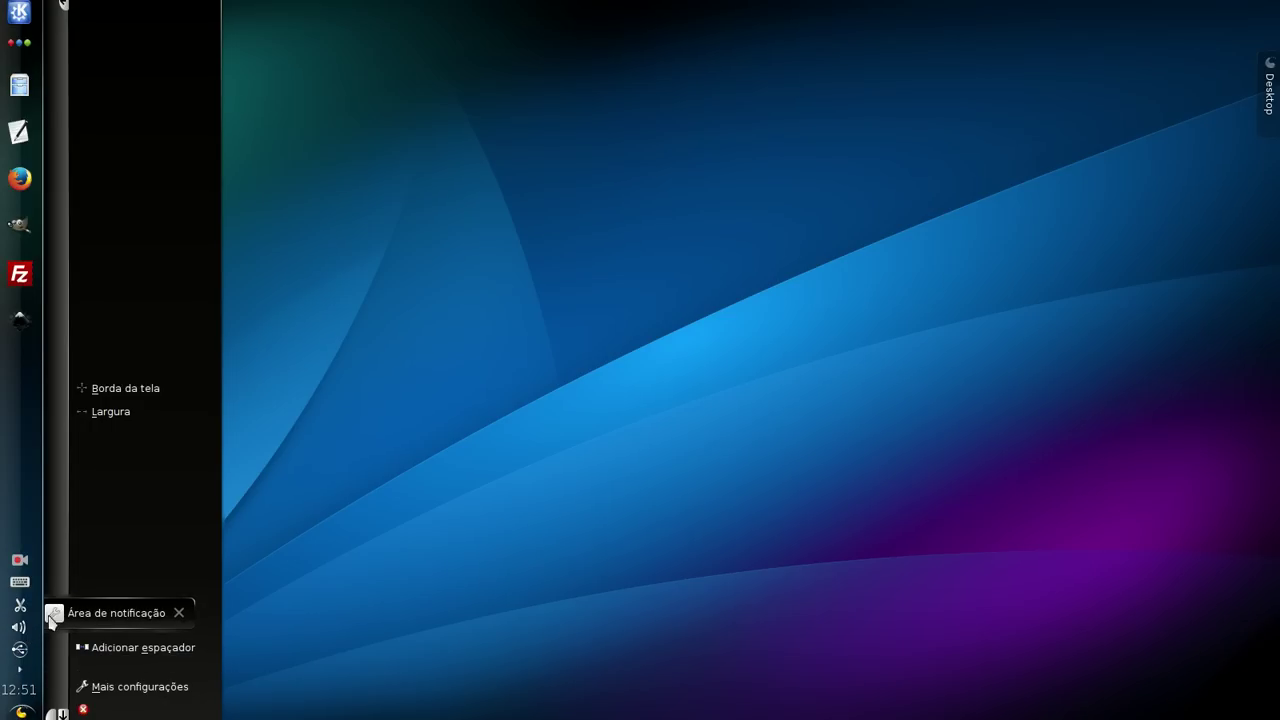
mouse_move(23, 380)
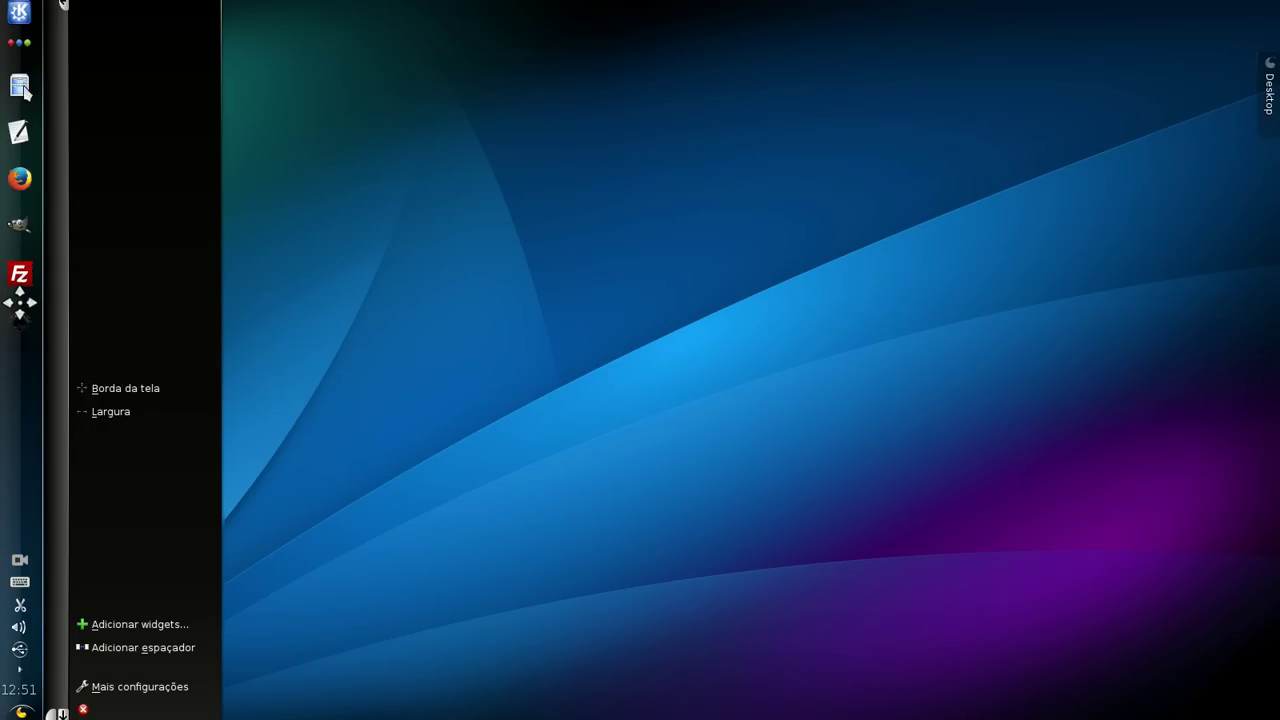
mouse_move(21, 42)
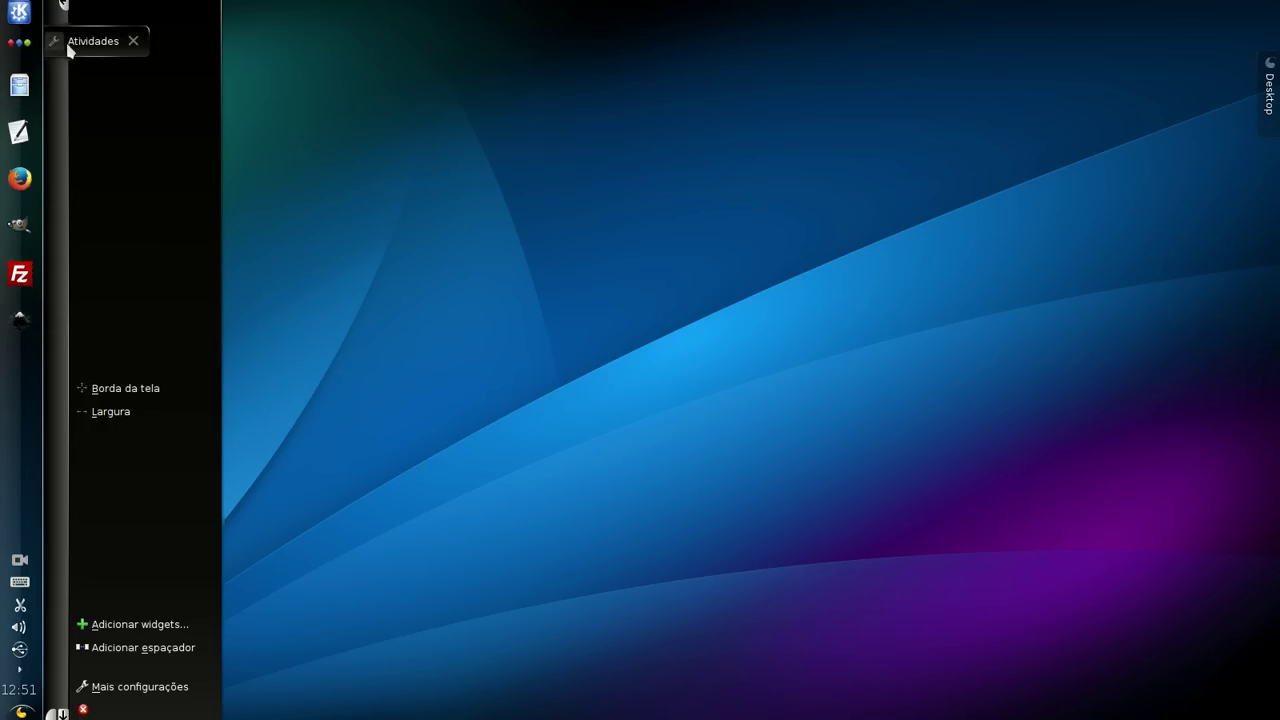
mouse_move(24, 276)
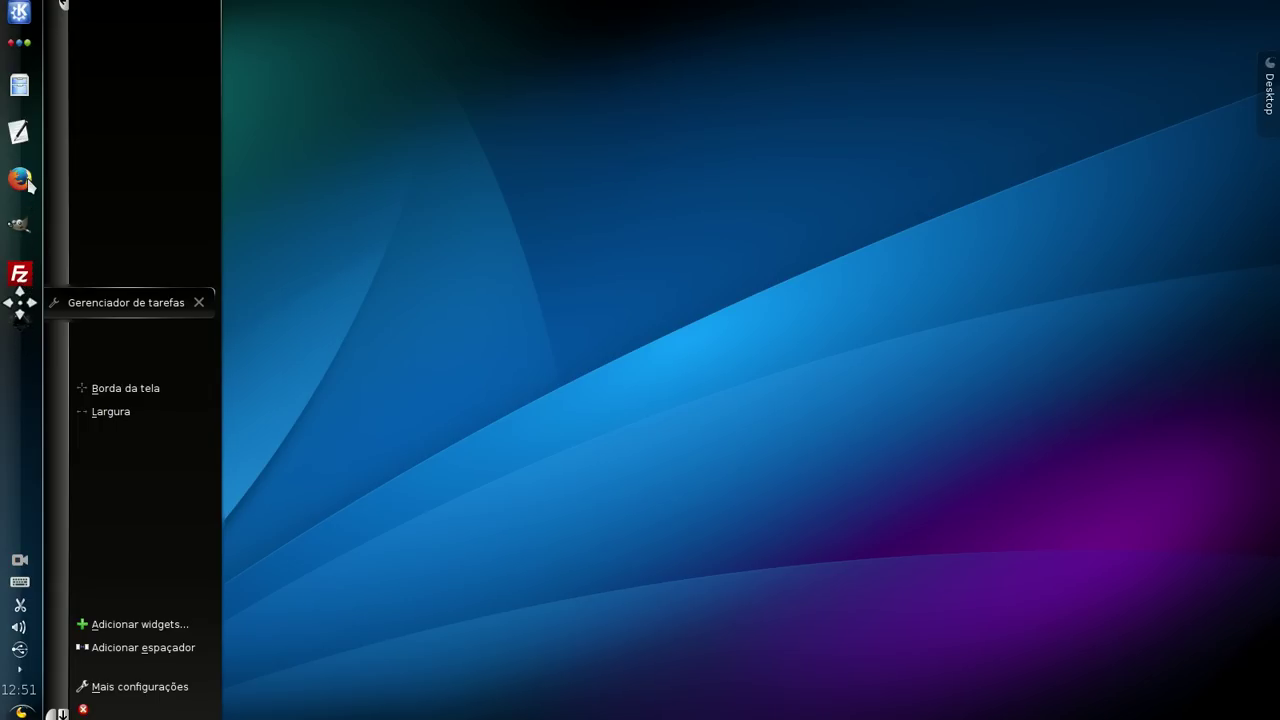
left_click(363, 214)
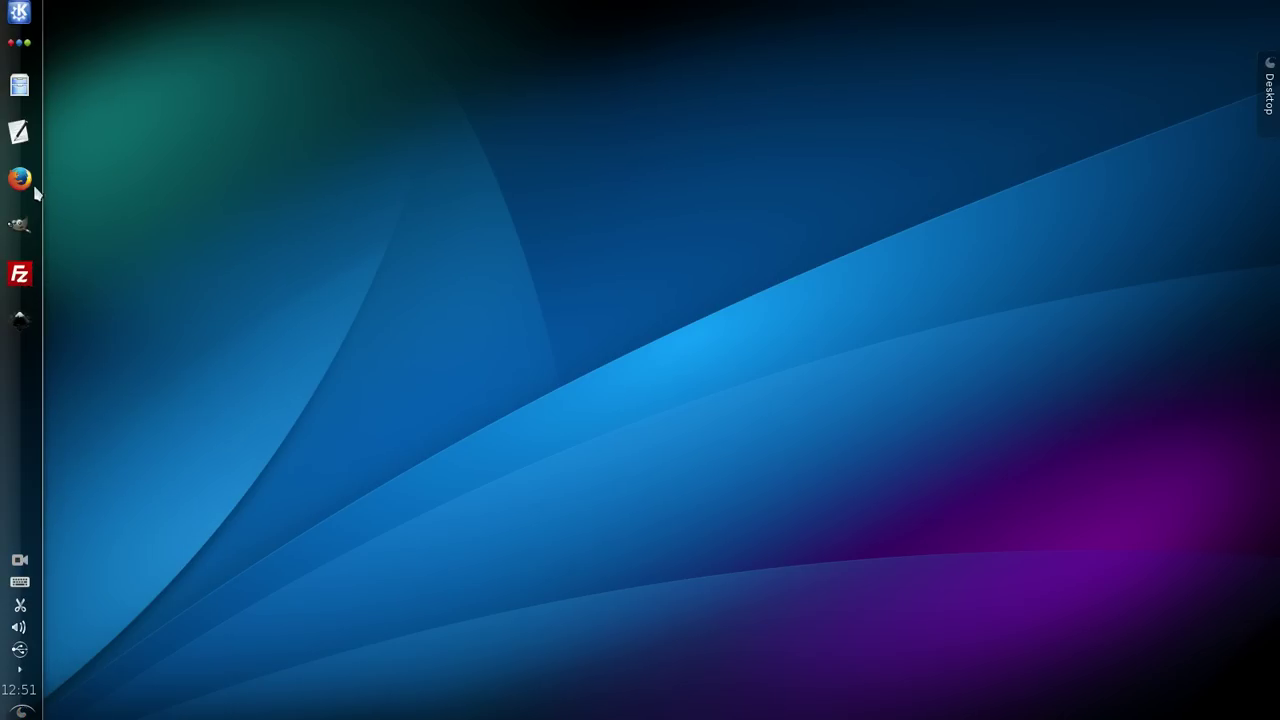
Open the task manager settings from a launcher and examine the grouping options
right_click(20, 260)
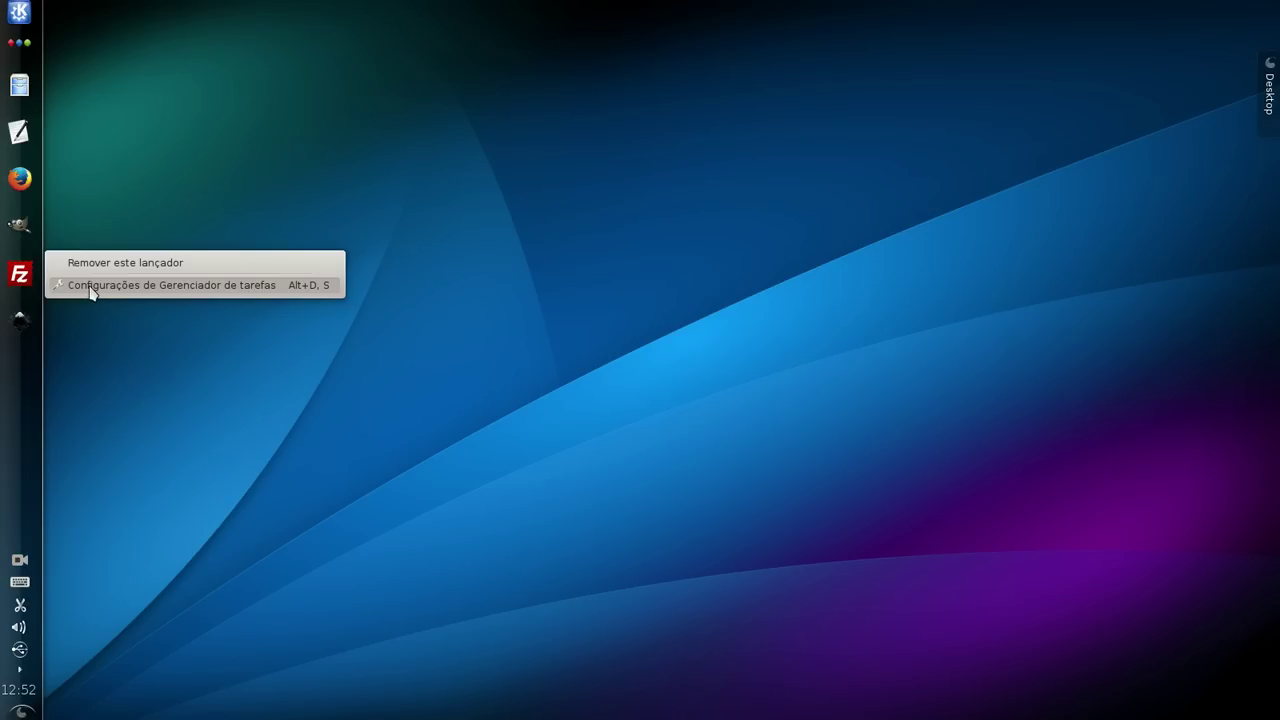
left_click(130, 344)
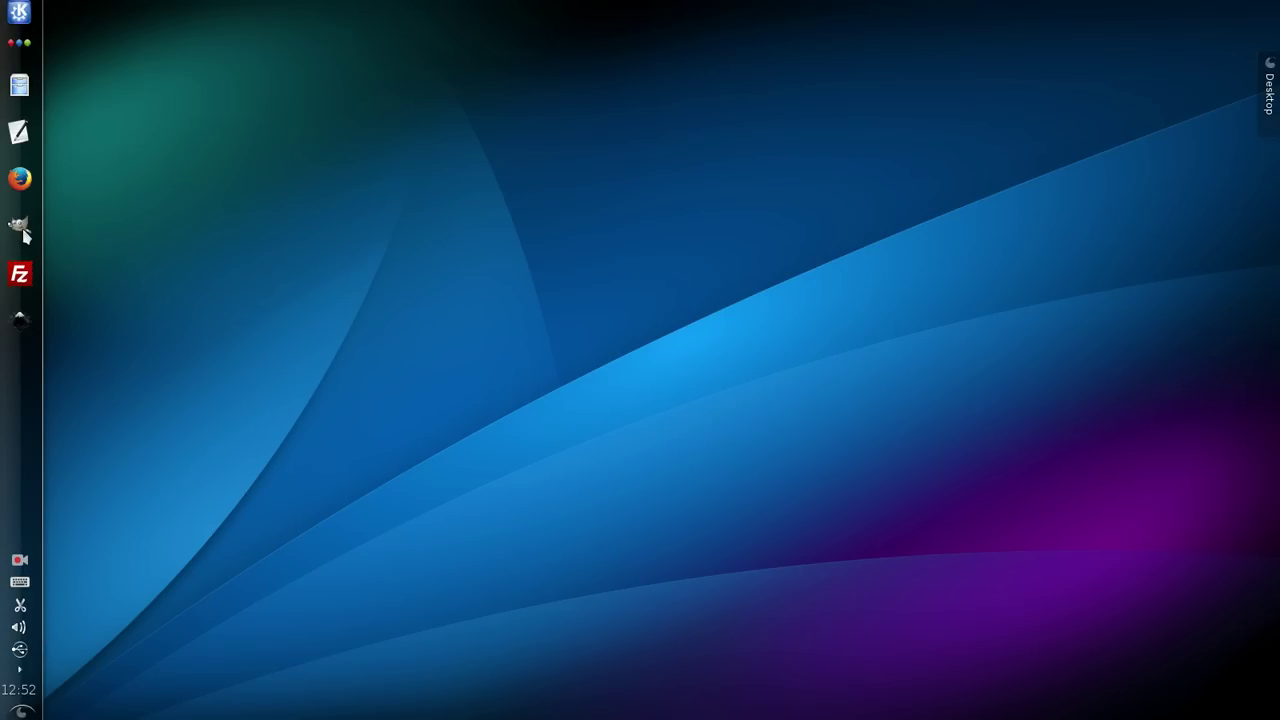
right_click(16, 250)
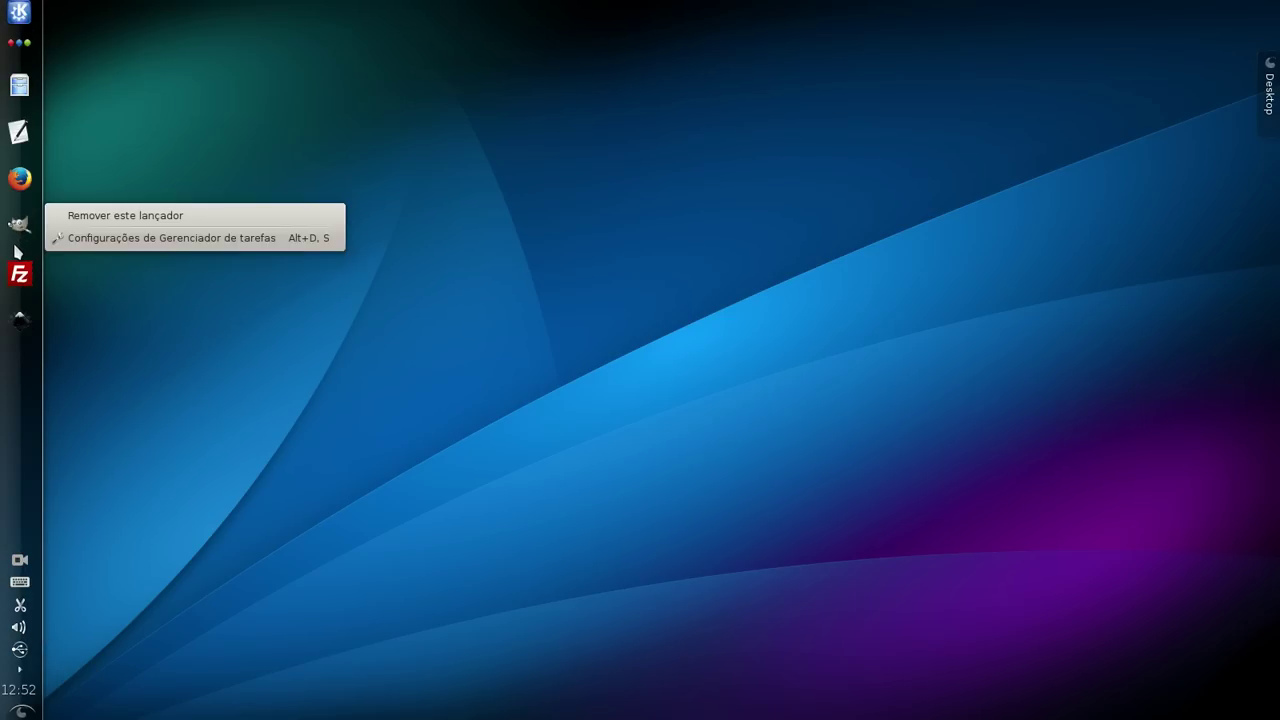
left_click(85, 242)
left_click_drag(575, 182, 517, 196)
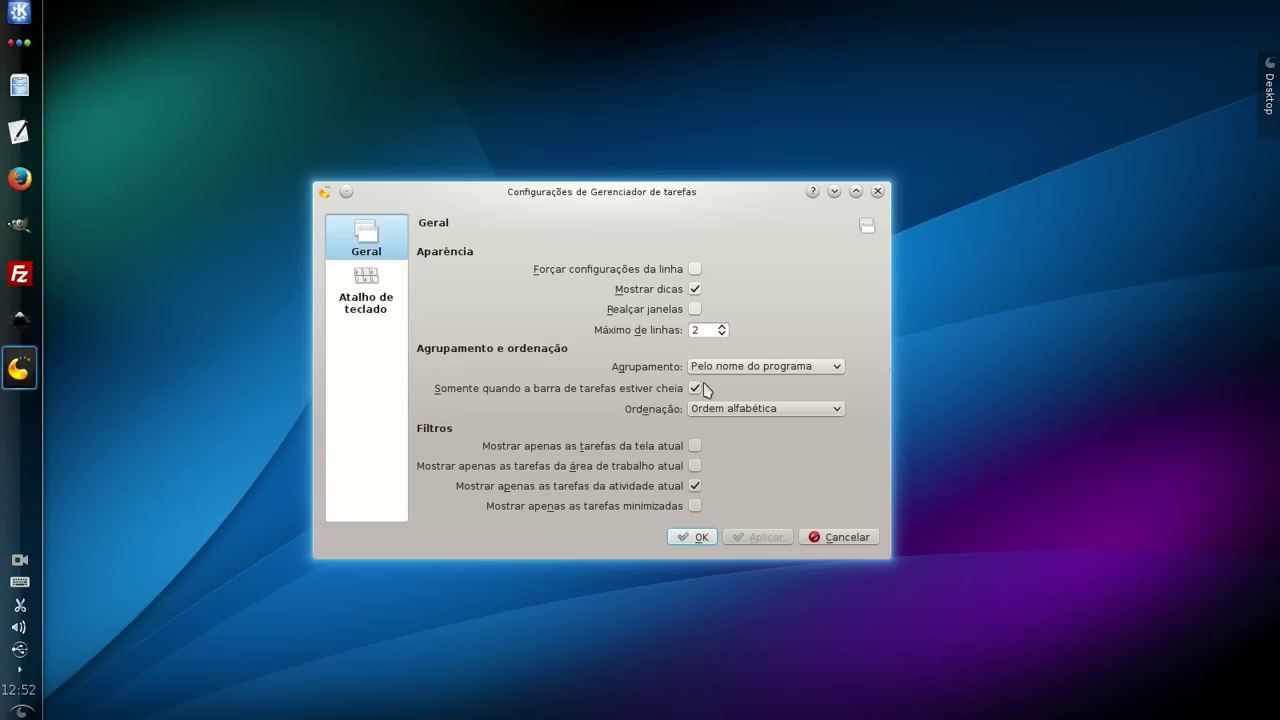
left_click(823, 368)
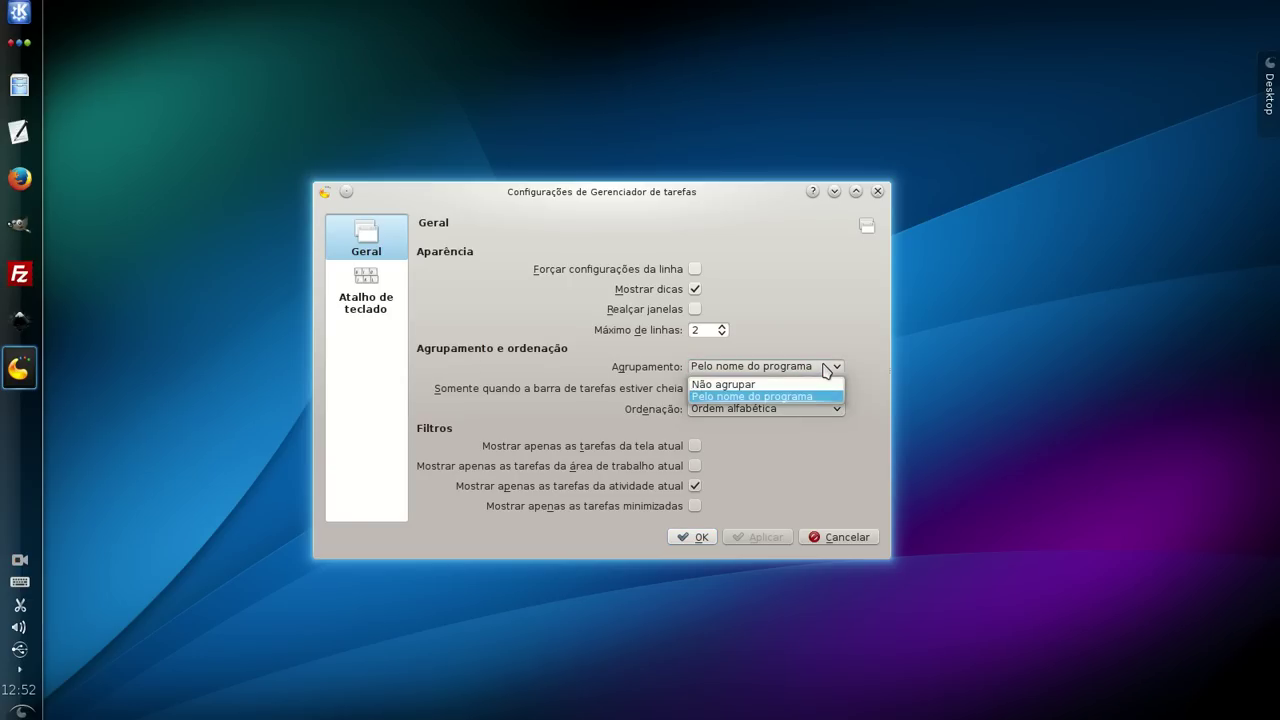
left_click(823, 368)
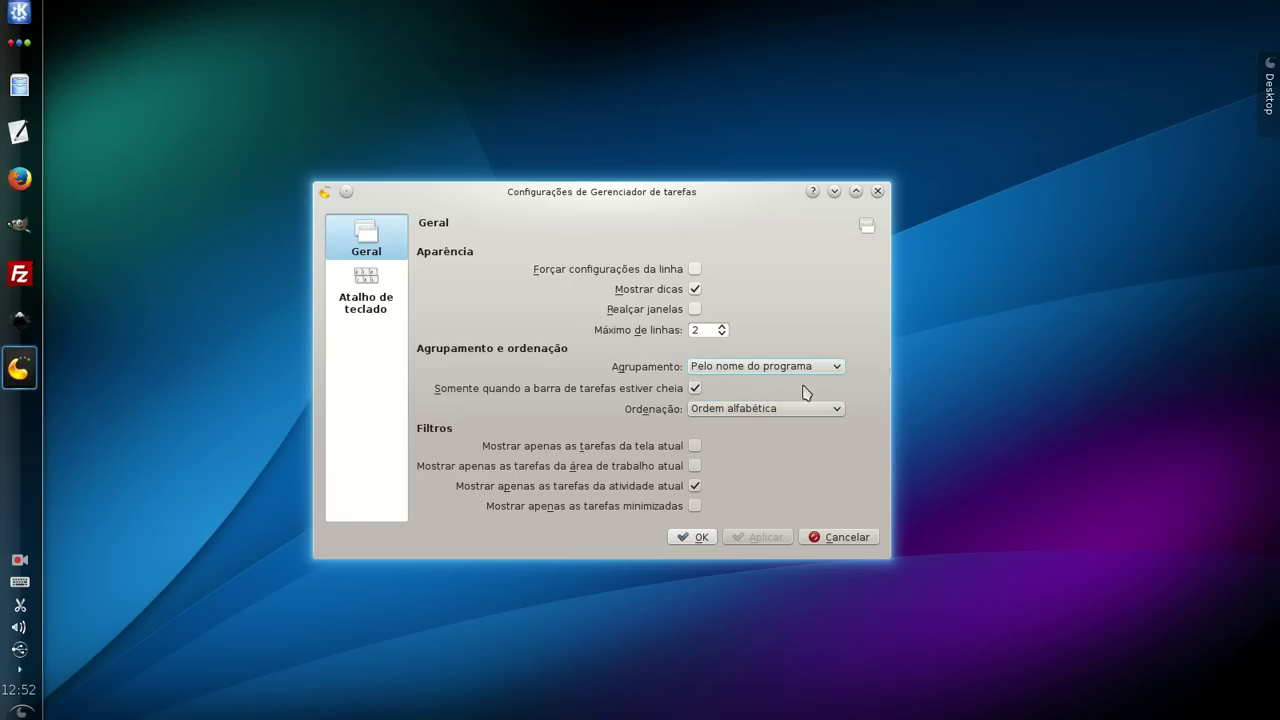
left_click(719, 376)
left_click(719, 393)
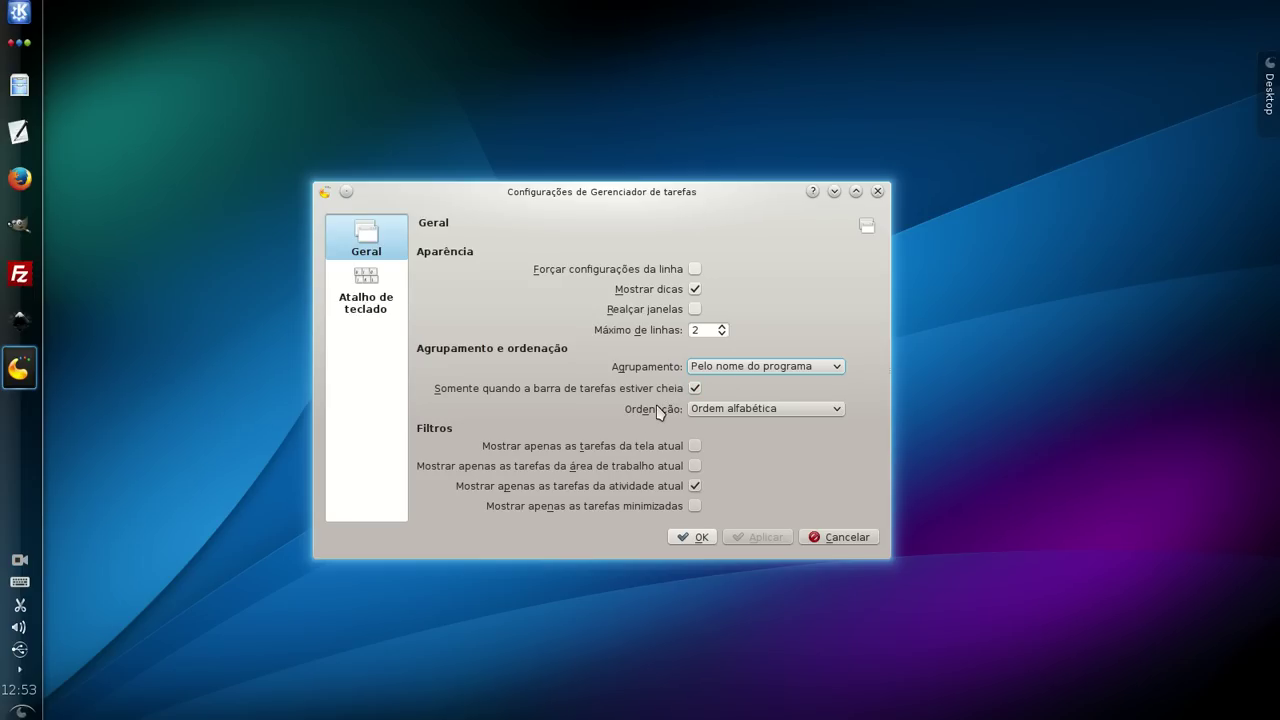
Set the task manager's sorting (Ordenação) to Manualmente and apply it
left_click(750, 410)
left_click(750, 410)
left_click(750, 410)
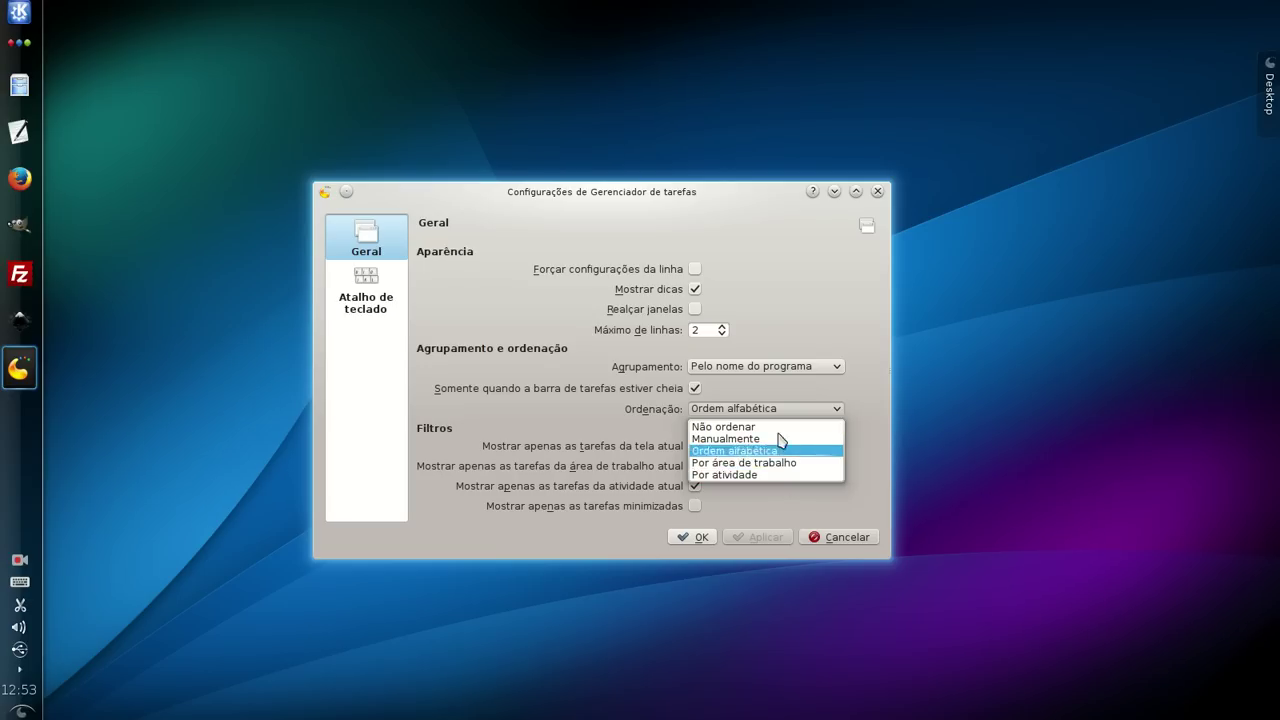
left_click(772, 441)
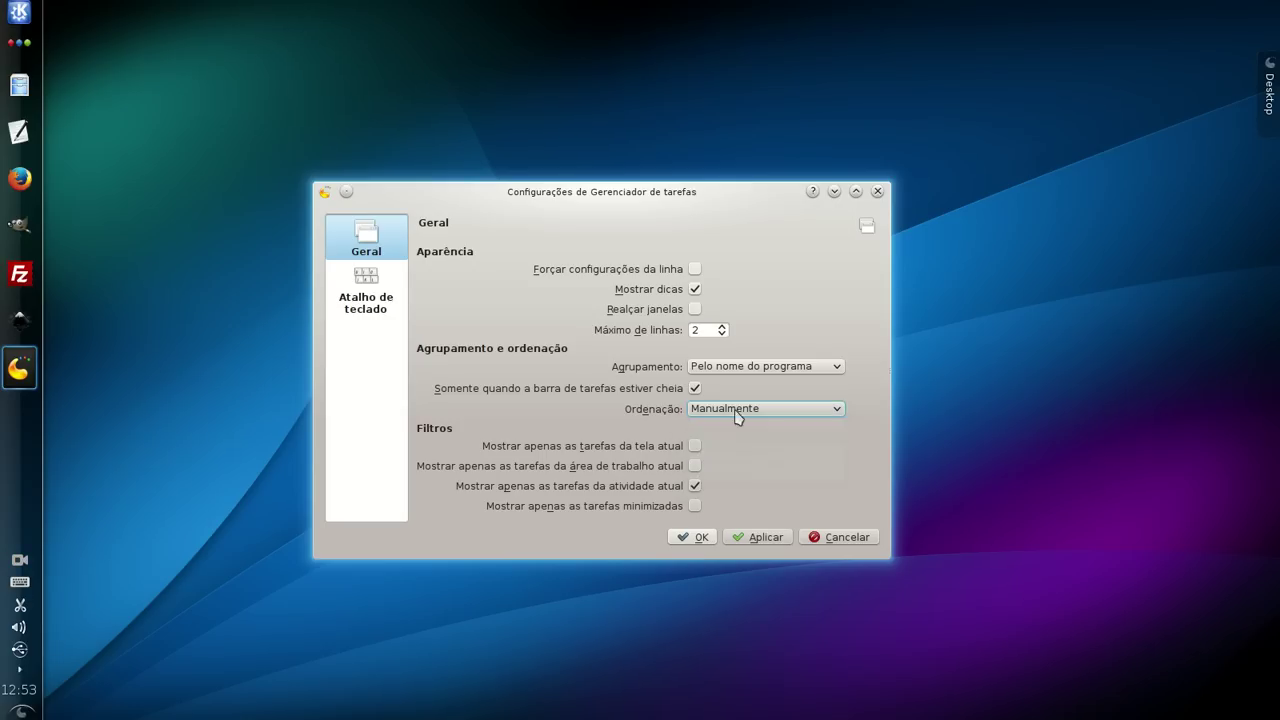
left_click(752, 536)
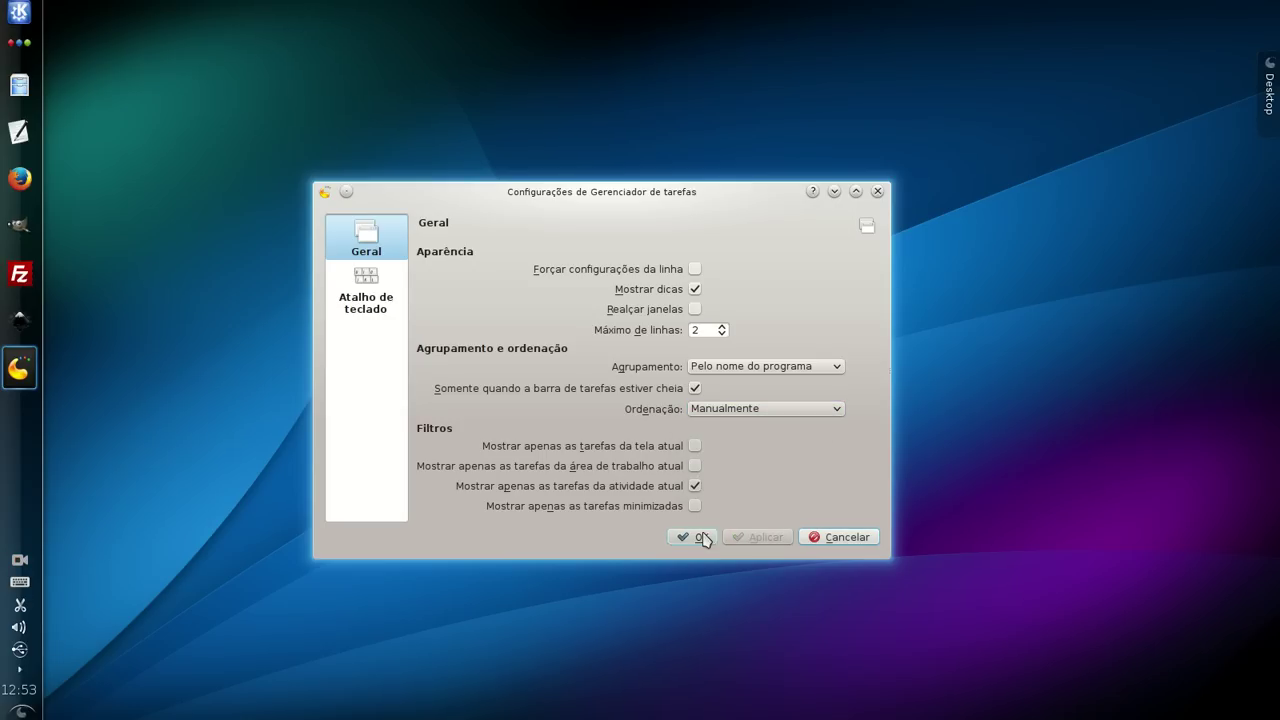
left_click(699, 537)
Reopen the task manager settings, set the sorting to Ordem alfabética and apply it
right_click(19, 274)
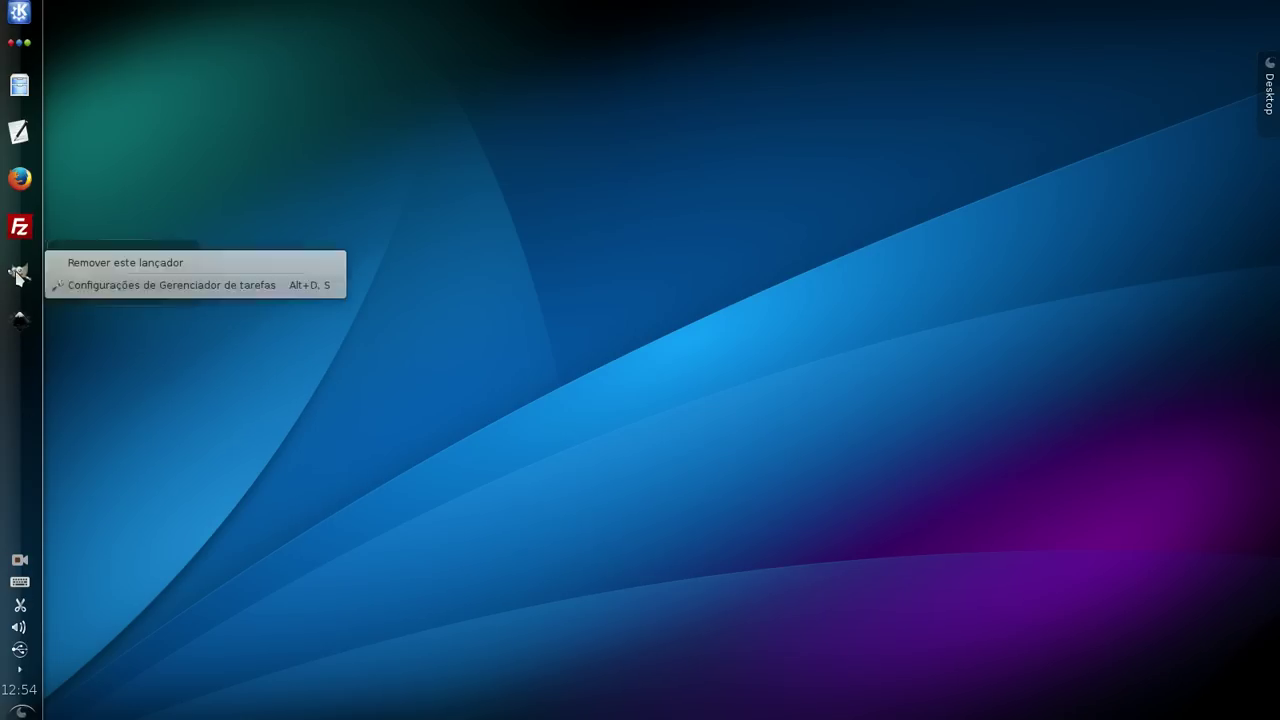
left_click(114, 285)
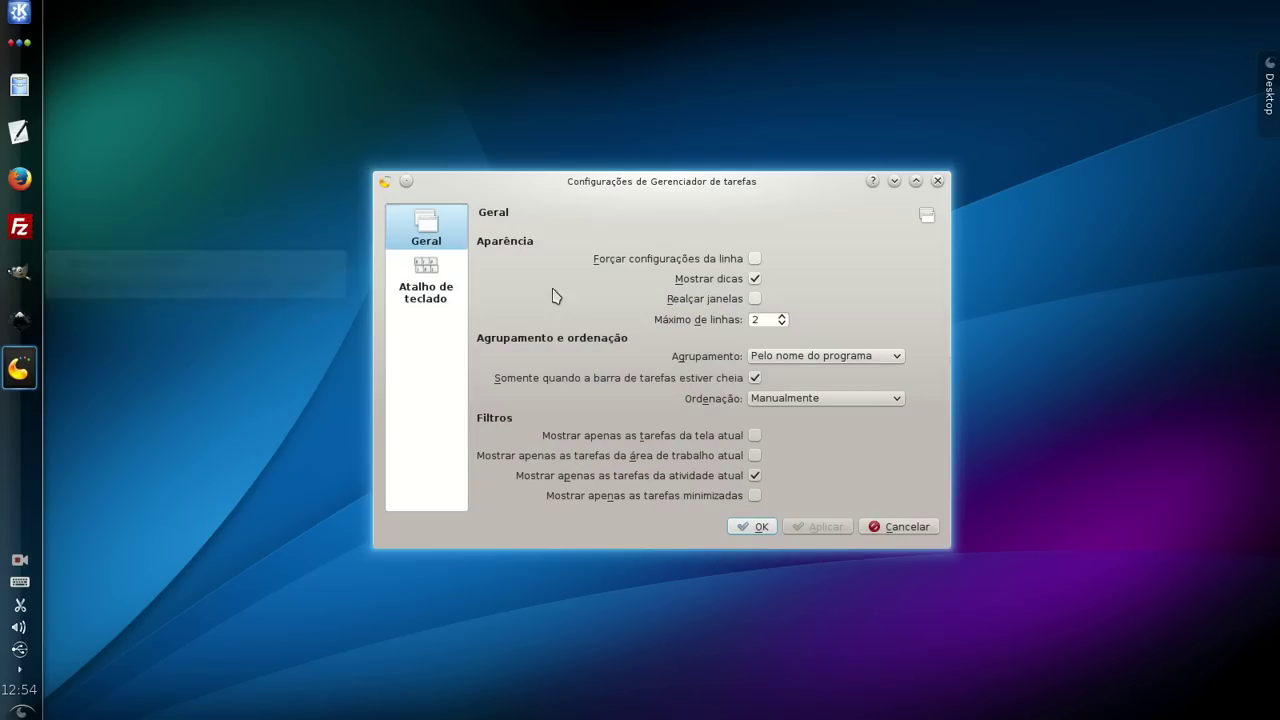
left_click(794, 401)
left_click(820, 441)
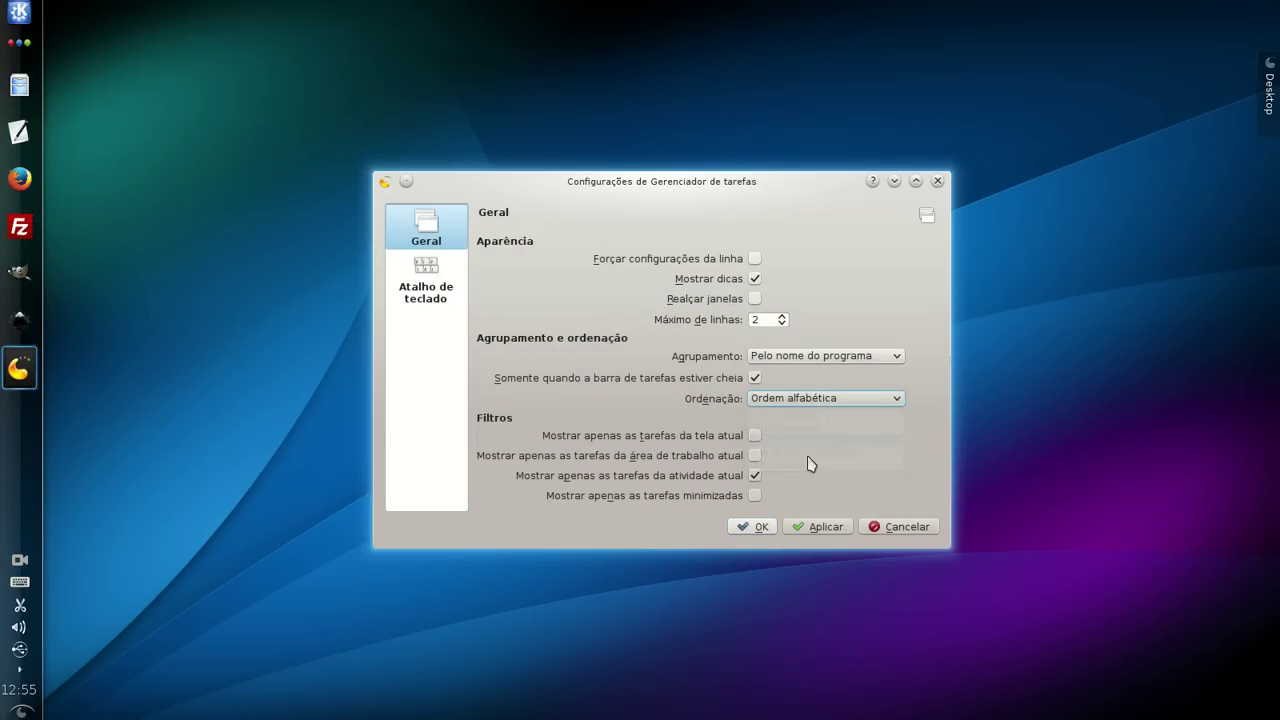
left_click(815, 530)
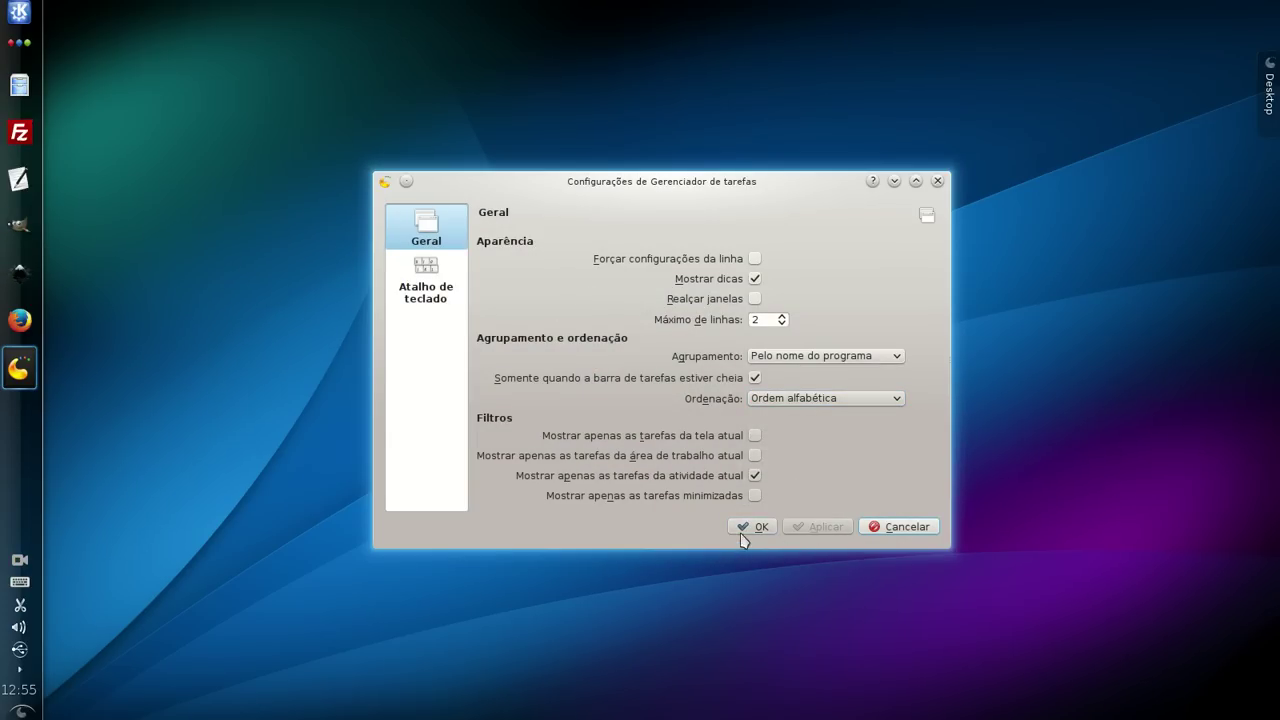
left_click(758, 526)
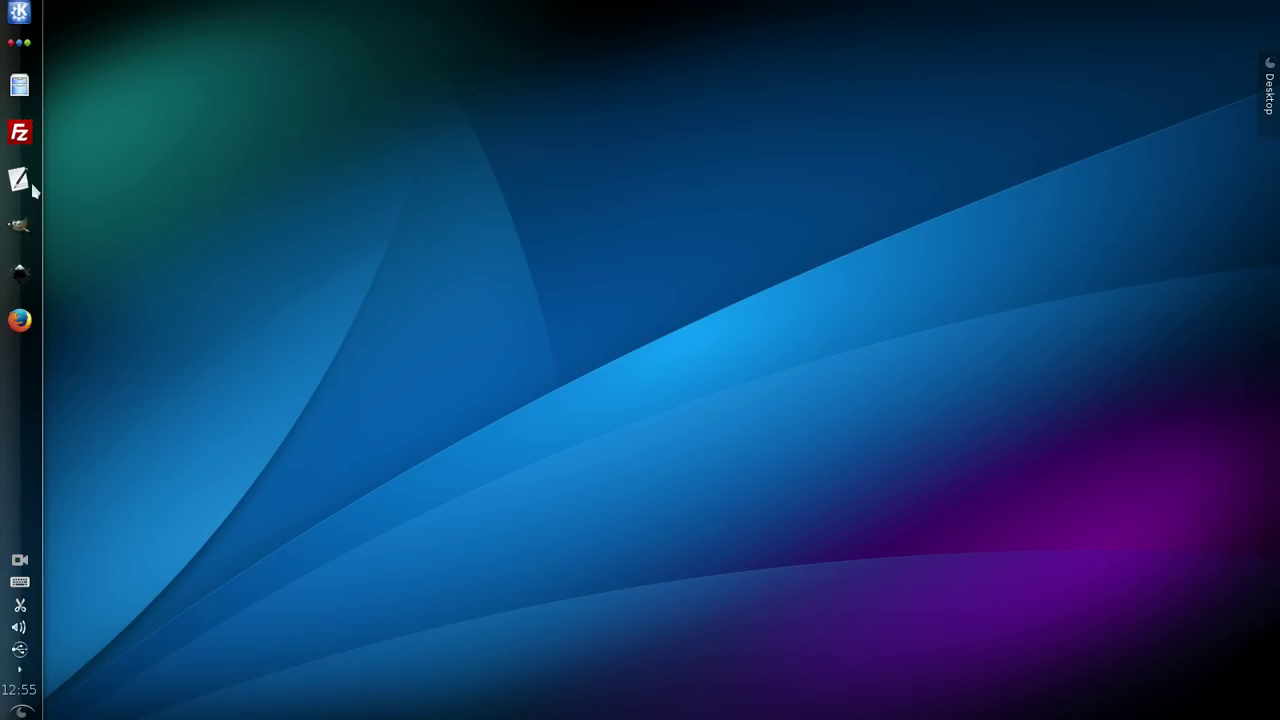
Try the Não ordenar sorting in the task manager settings, switch it to Por atividade and save
right_click(37, 322)
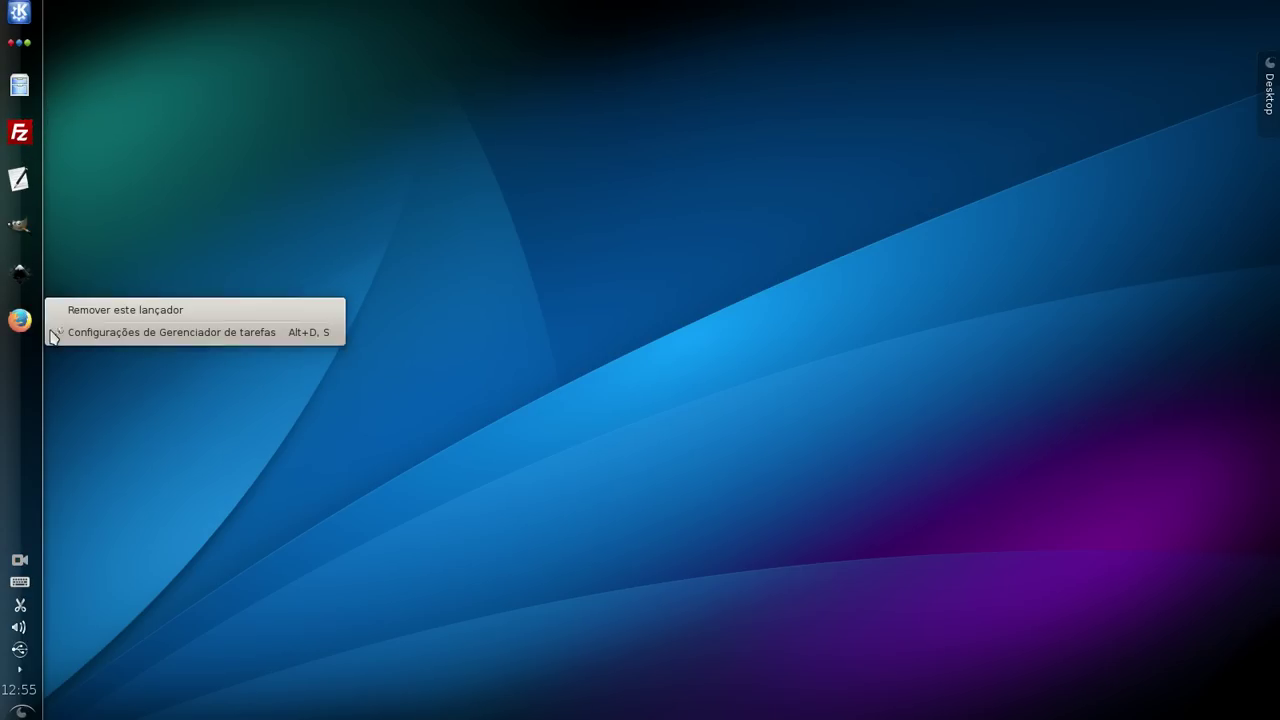
left_click(101, 338)
left_click(800, 400)
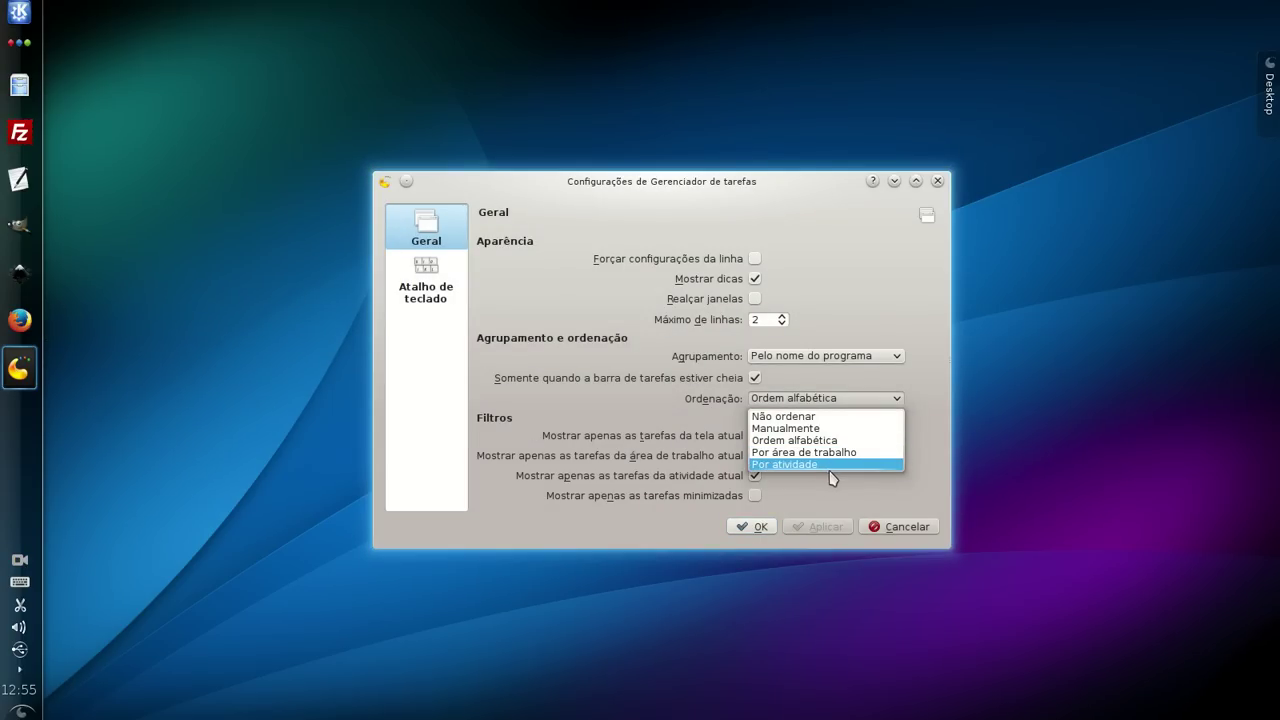
left_click(840, 416)
left_click(812, 526)
left_click(834, 398)
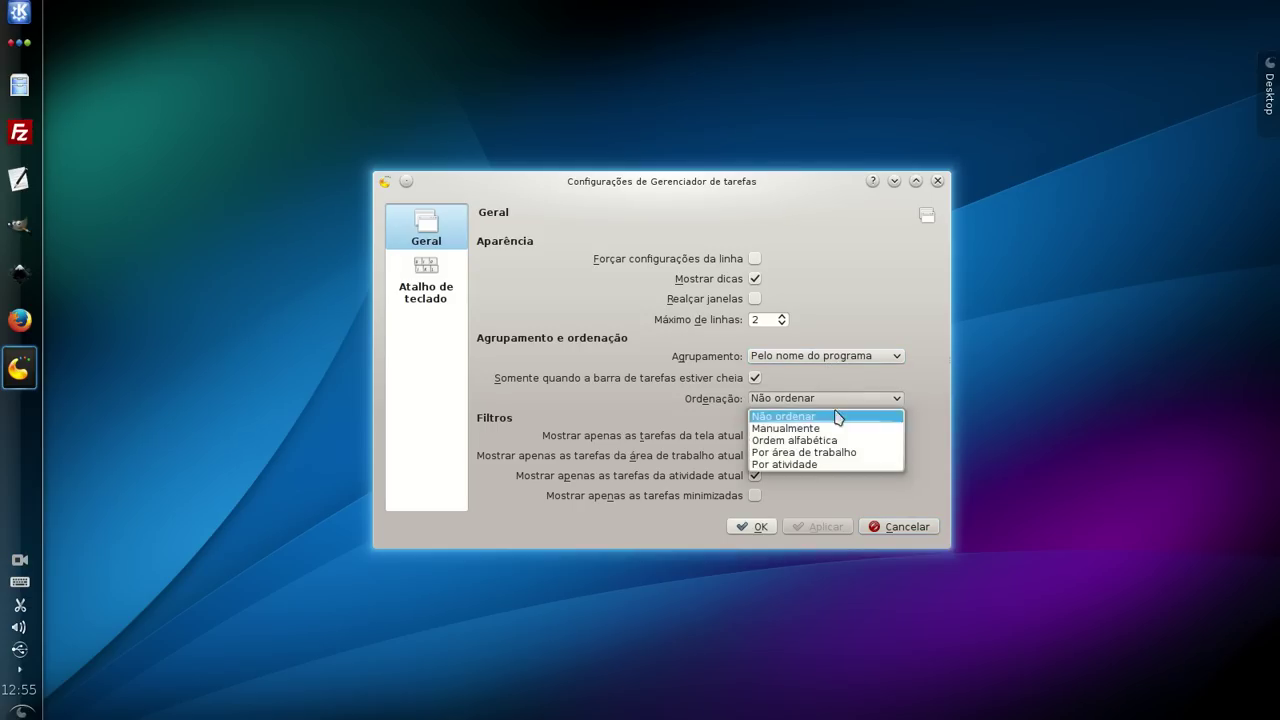
left_click(837, 463)
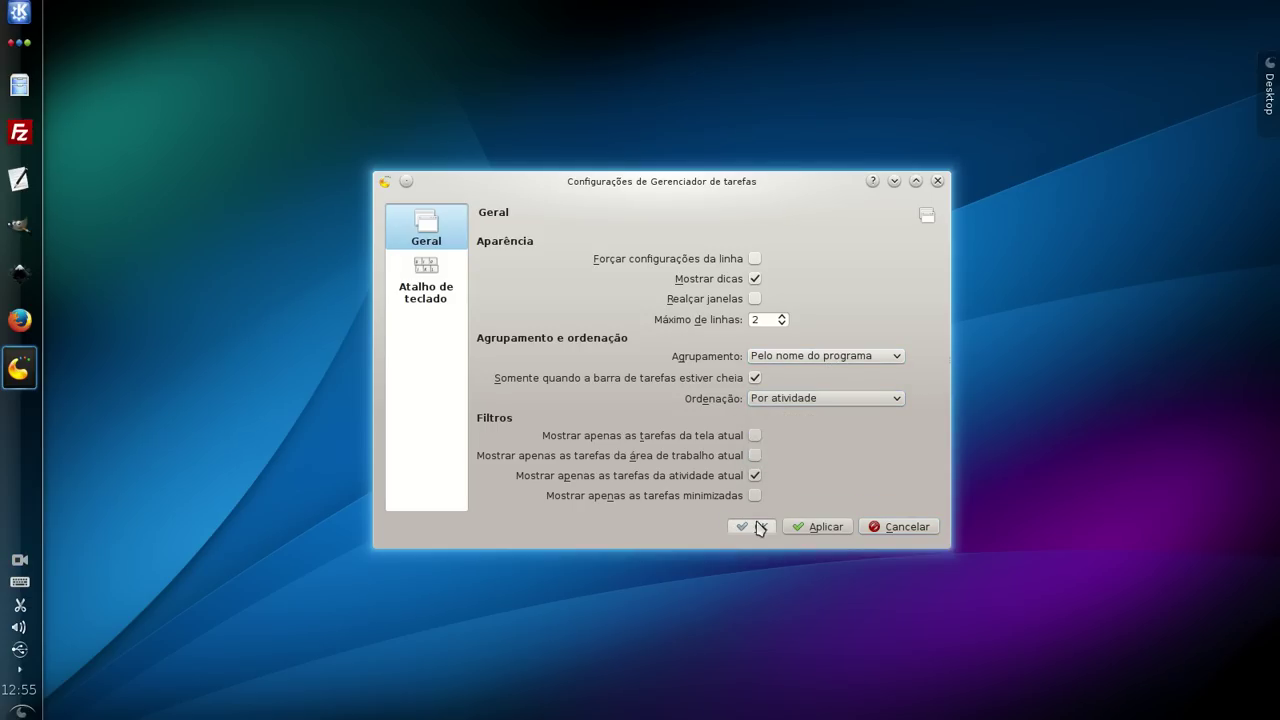
left_click(758, 527)
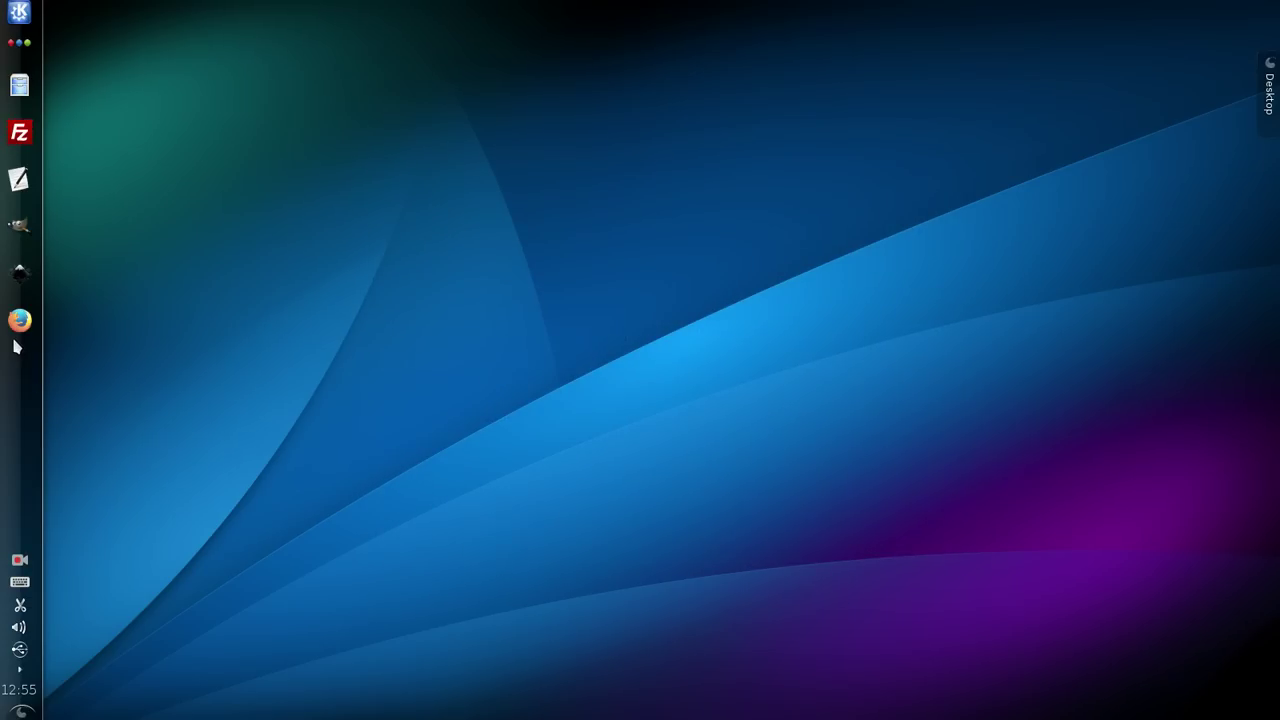
Move the Firefox launcher above the other launchers and set the task manager's sorting to Manualmente
left_click(19, 326)
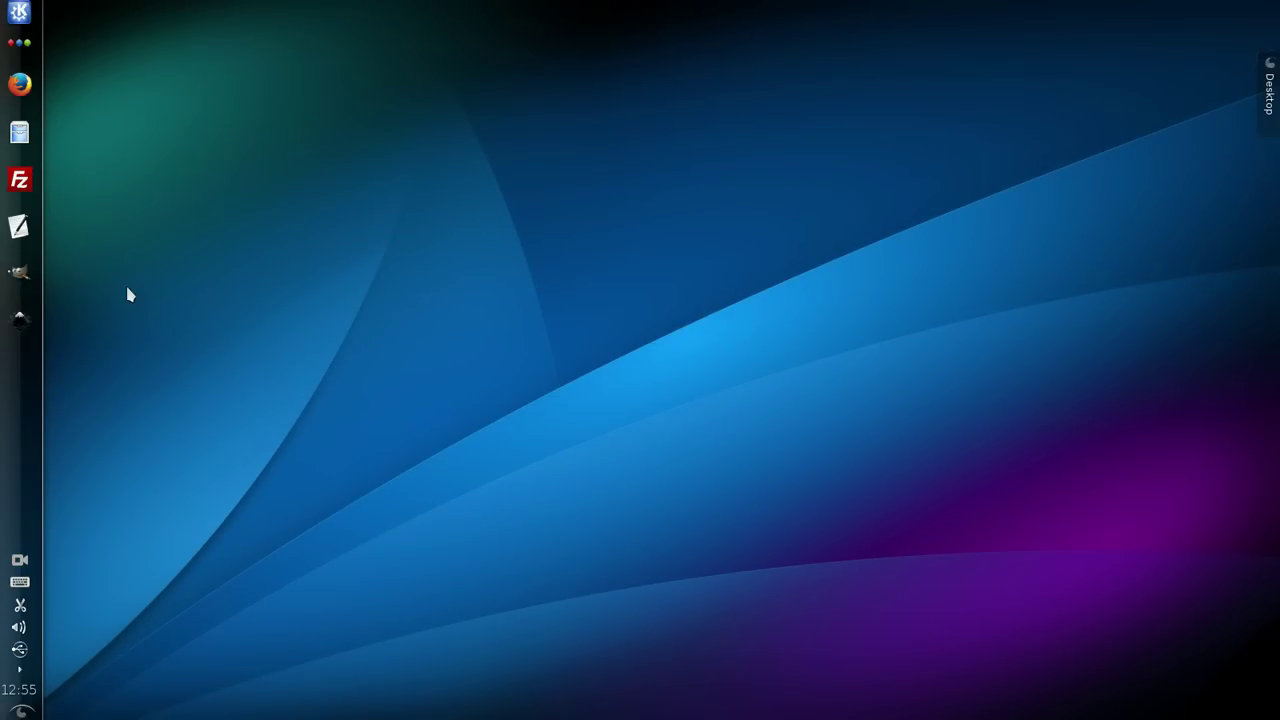
right_click(21, 245)
left_click(158, 239)
left_click(775, 405)
left_click(808, 427)
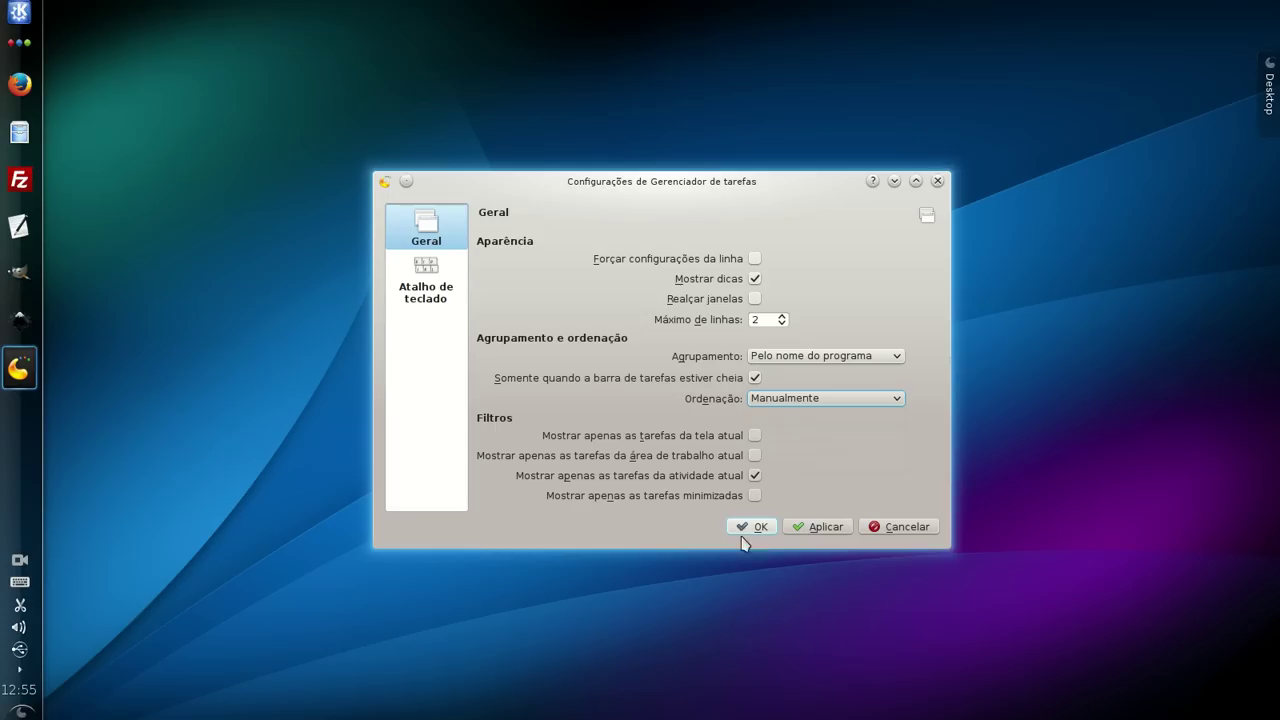
left_click(808, 527)
left_click(760, 527)
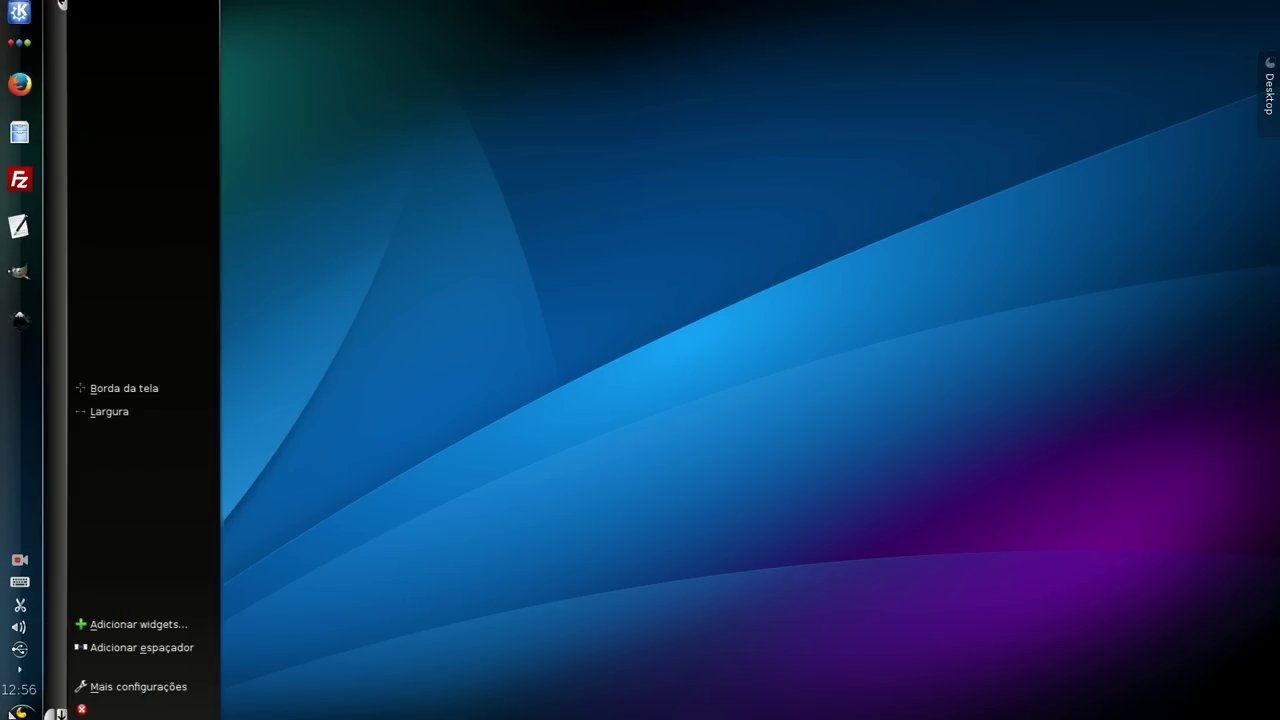
Remove the side panel from the desktop through its panel options and confirm the removal
right_click(8, 470)
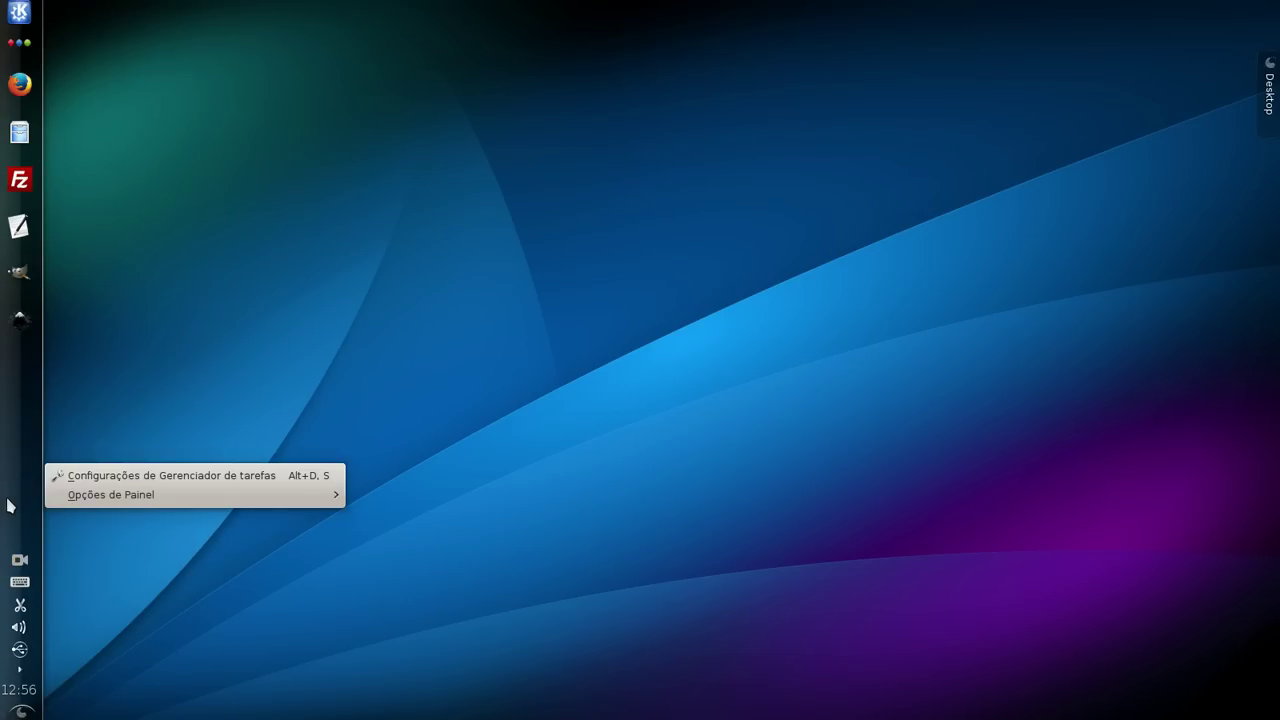
left_click(120, 271)
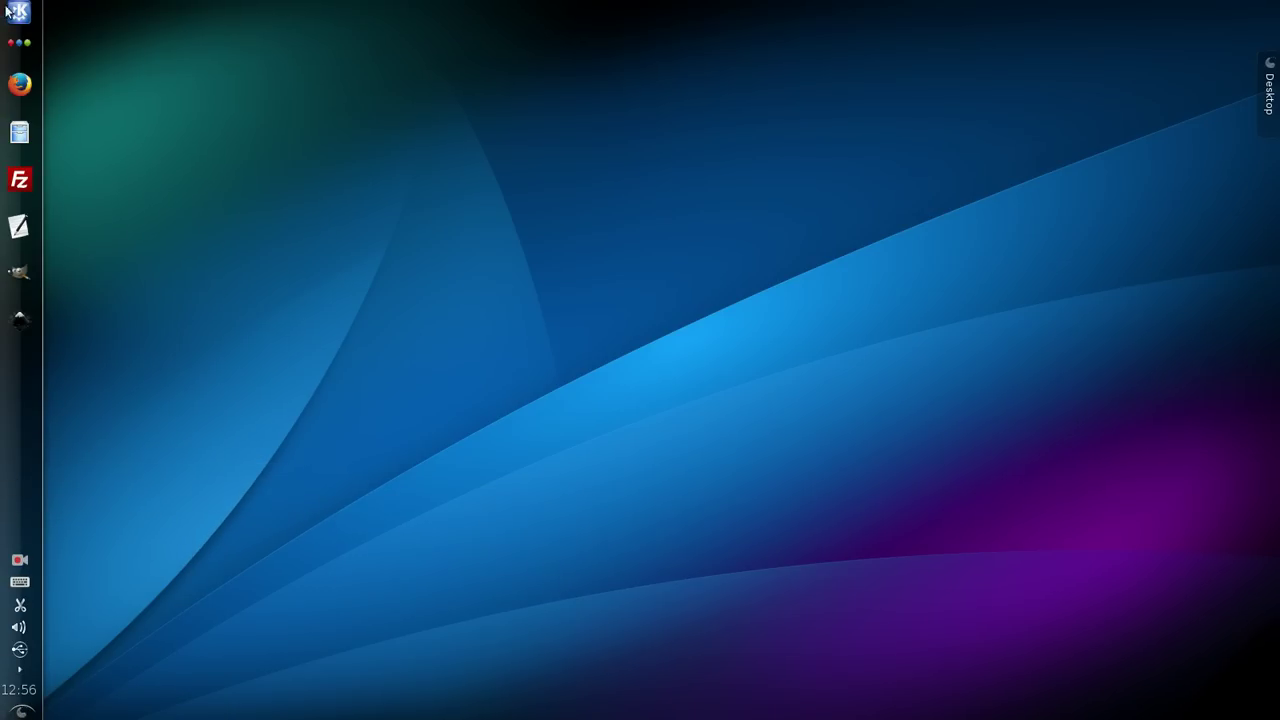
right_click(12, 424)
mouse_move(71, 451)
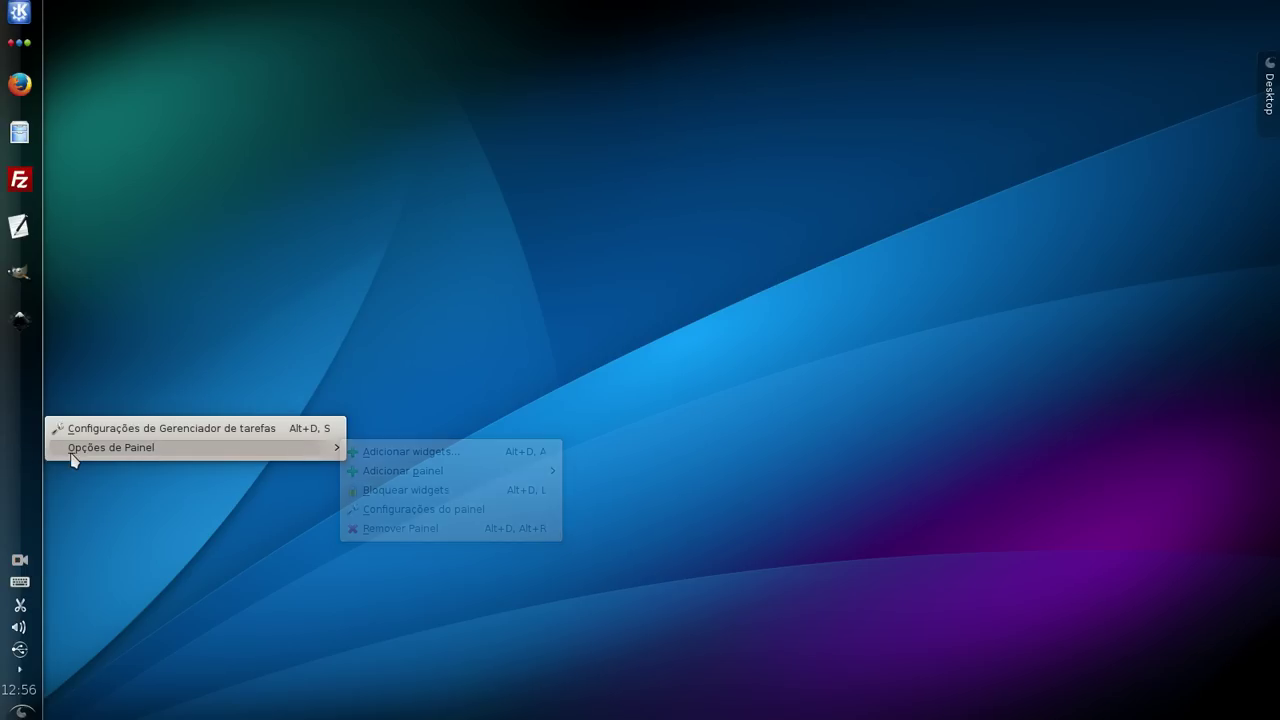
left_click(447, 532)
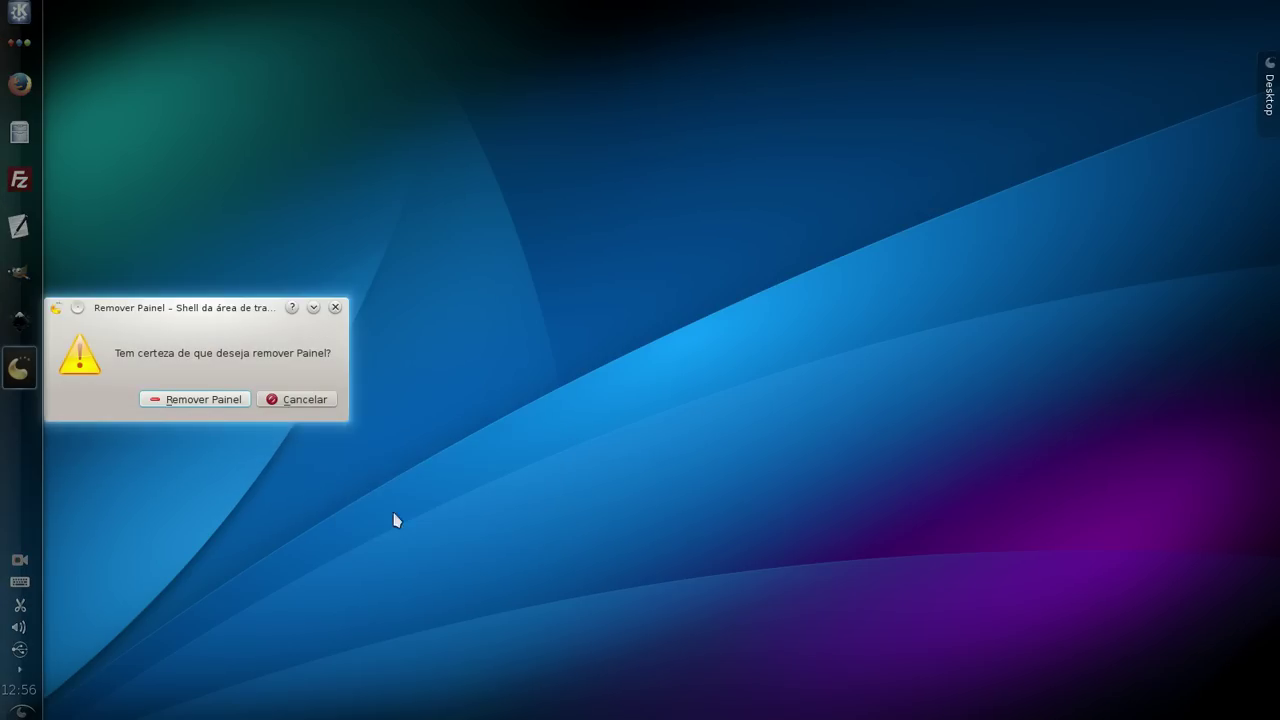
left_click(219, 410)
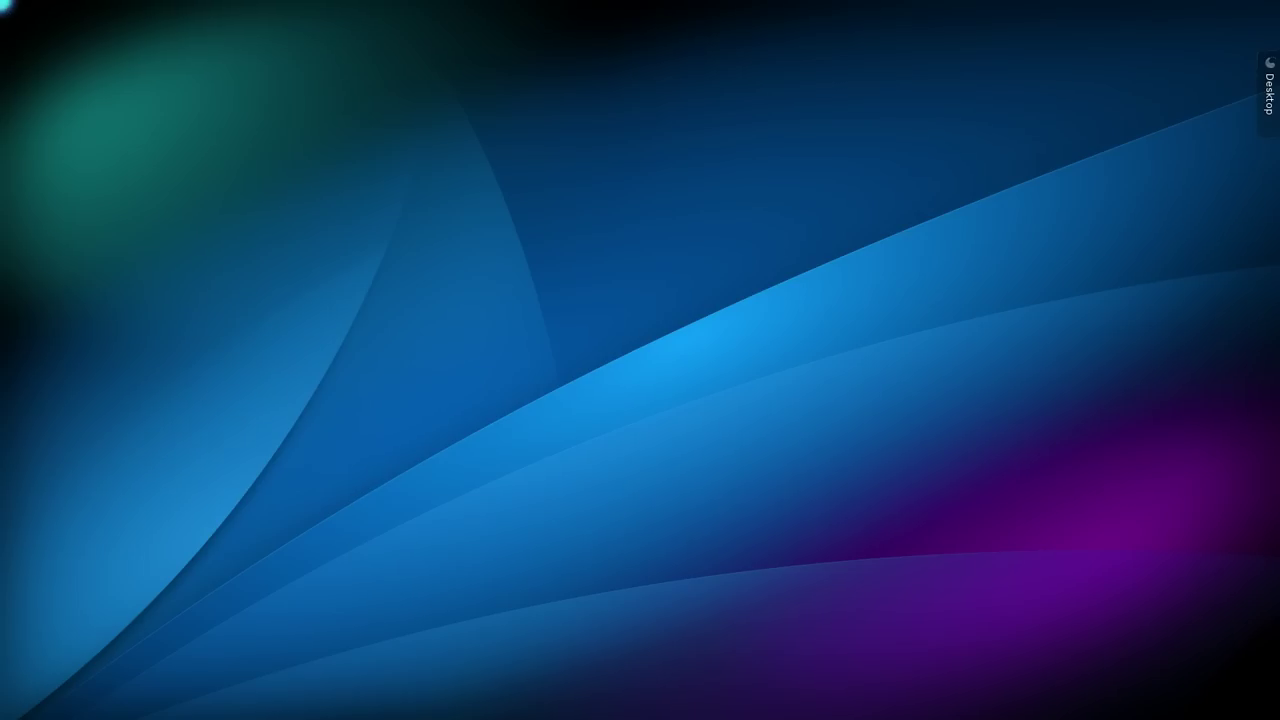
Add two default panels (Painel padrão) to the desktop
right_click(445, 226)
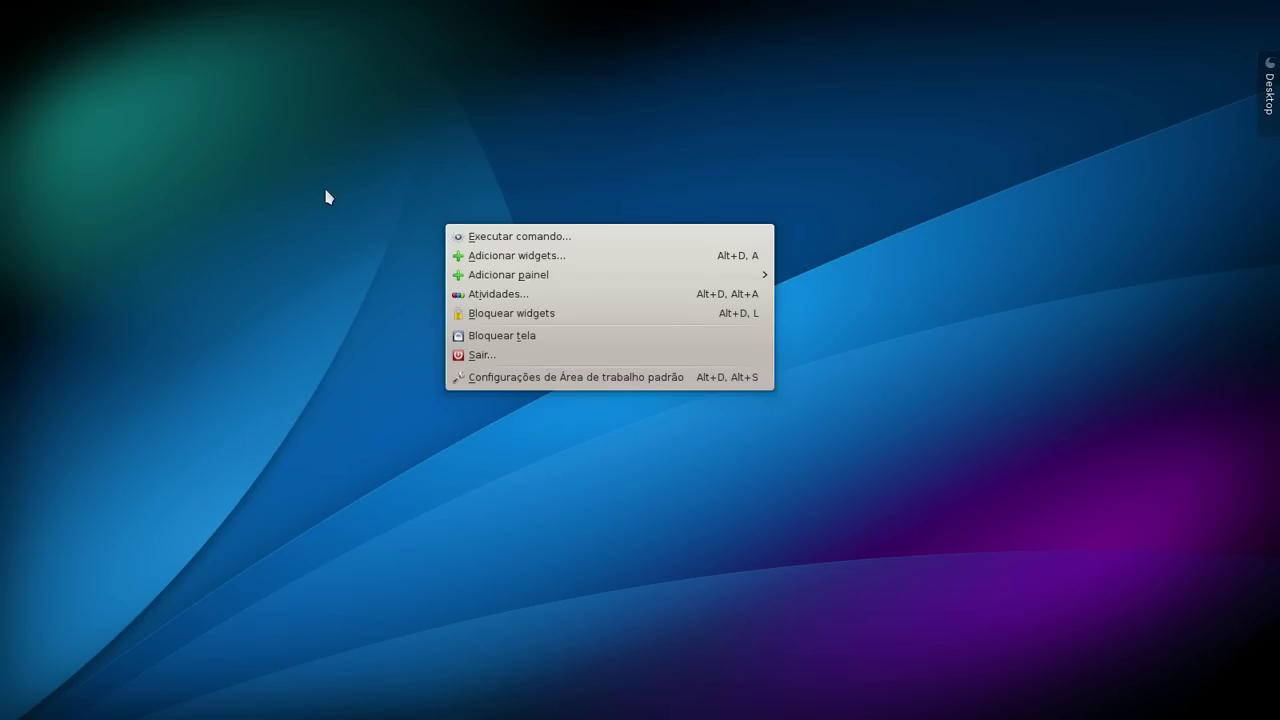
right_click(763, 162)
right_click(762, 158)
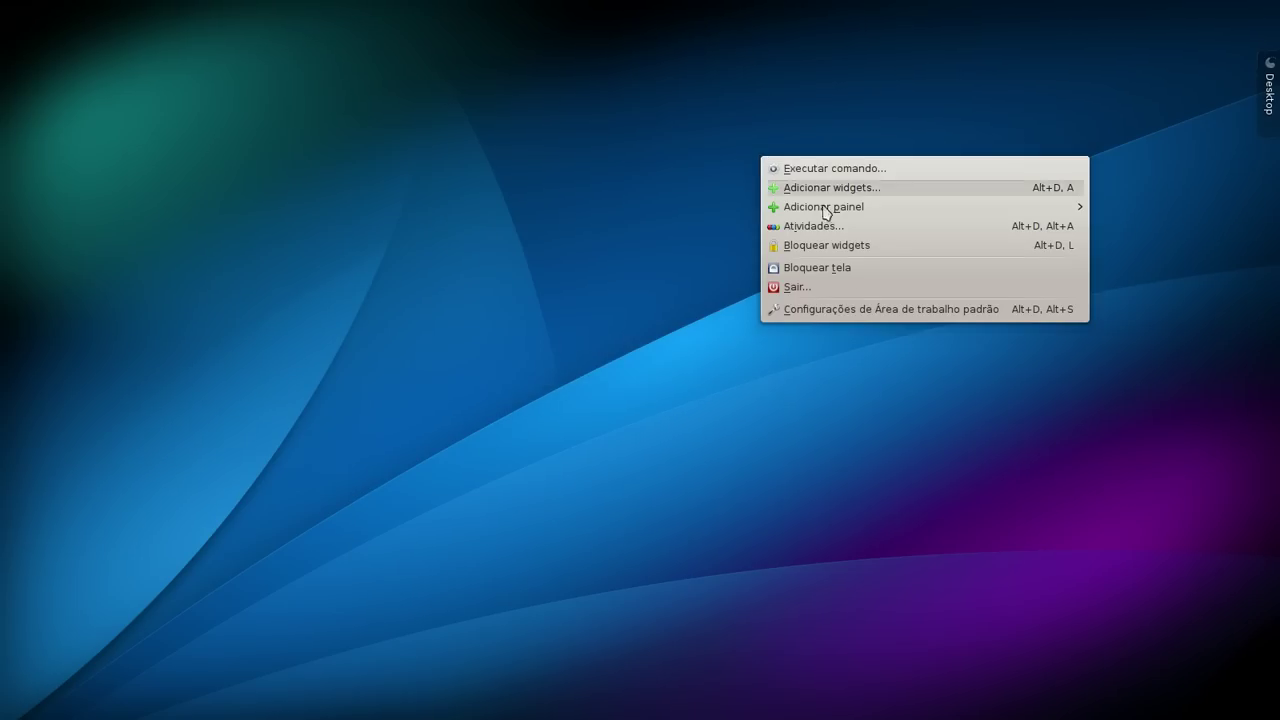
mouse_move(831, 211)
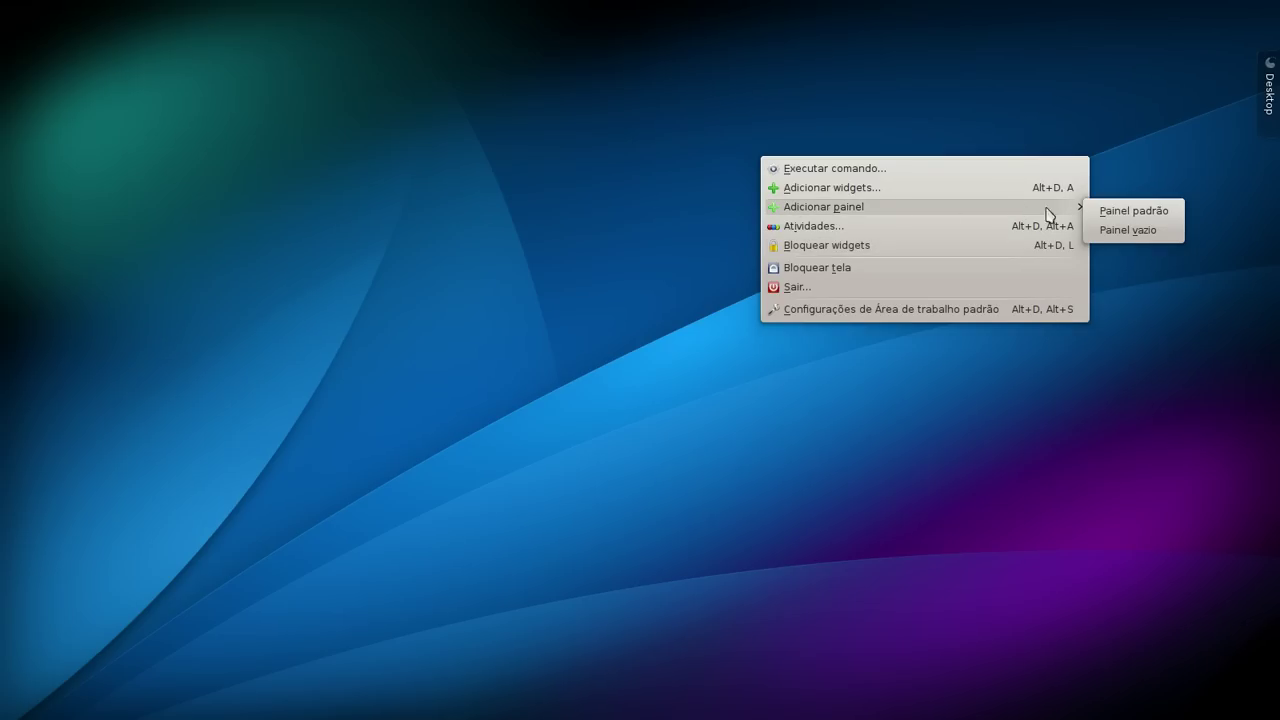
left_click(1123, 215)
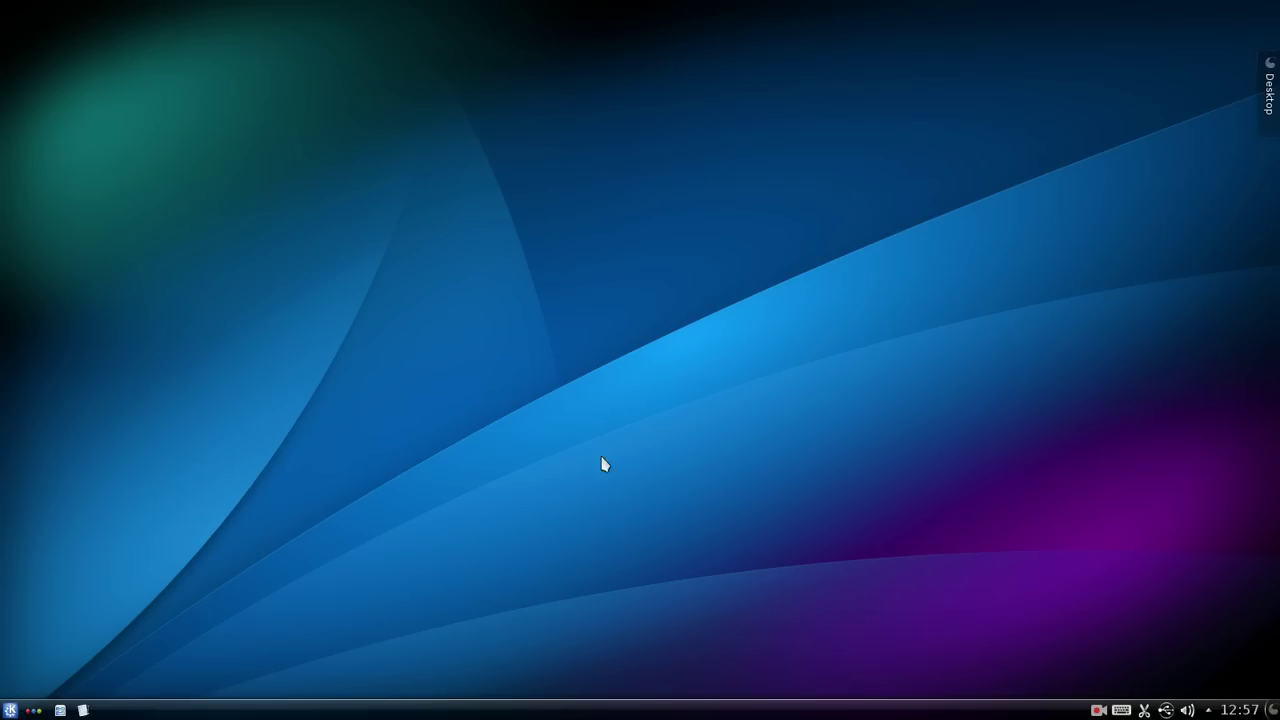
right_click(611, 358)
mouse_move(795, 418)
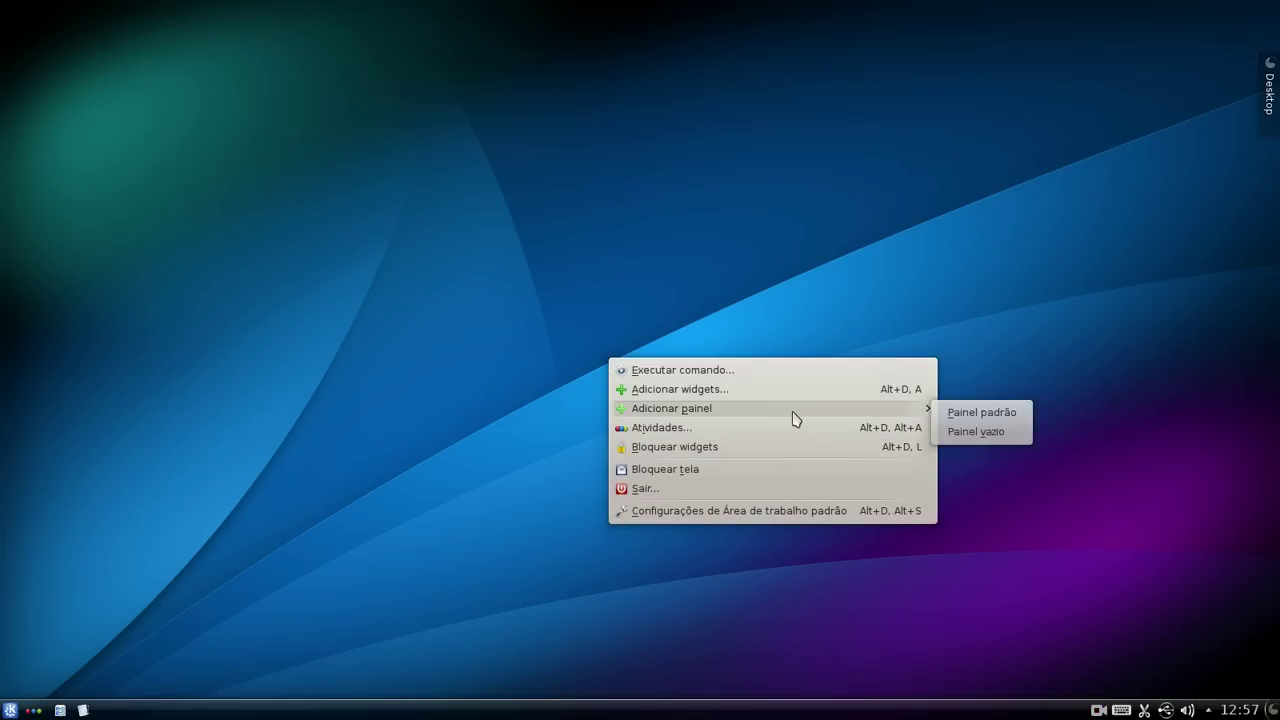
left_click(1008, 414)
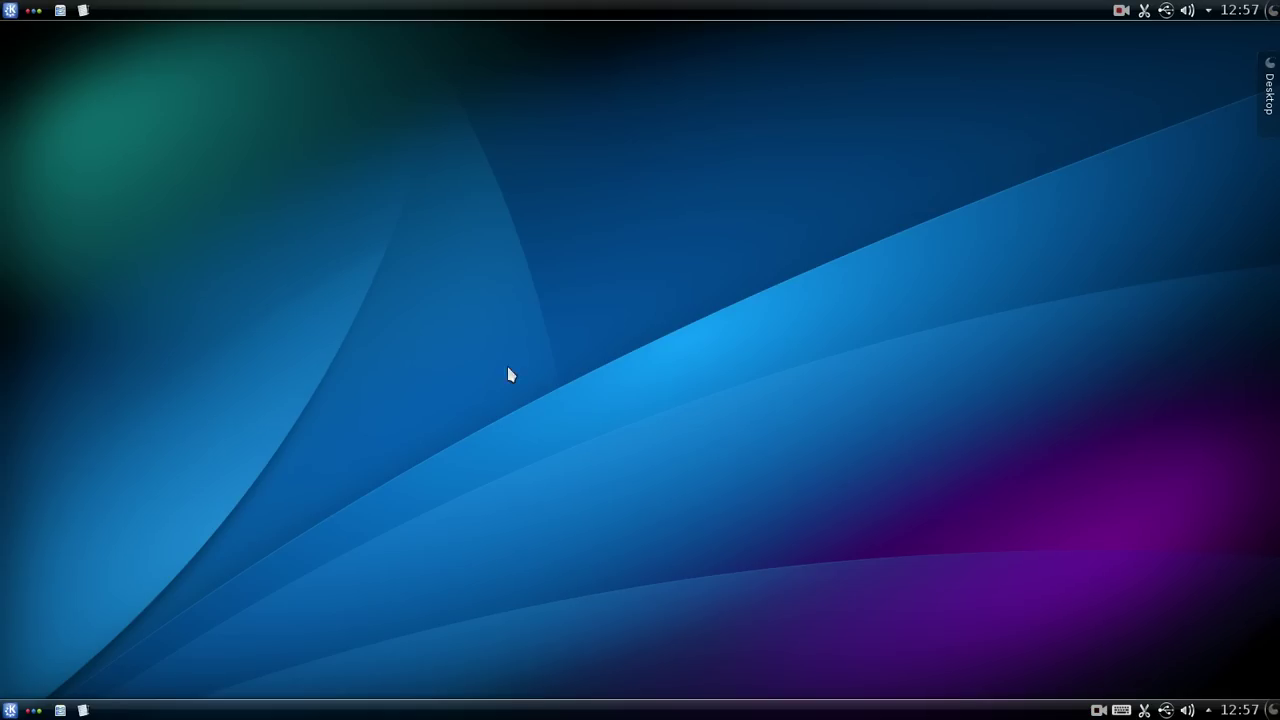
Add an empty panel (Painel vazio) to the desktop and accept its settings
right_click(577, 257)
mouse_move(724, 309)
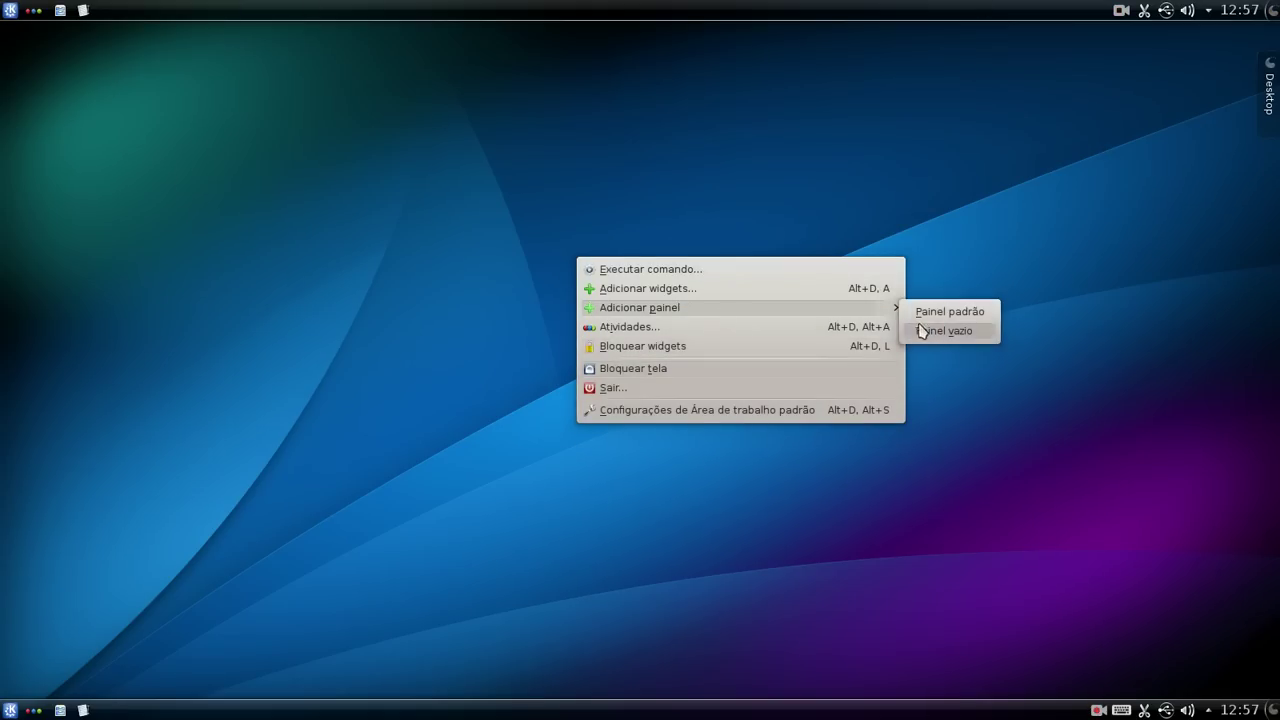
left_click(966, 332)
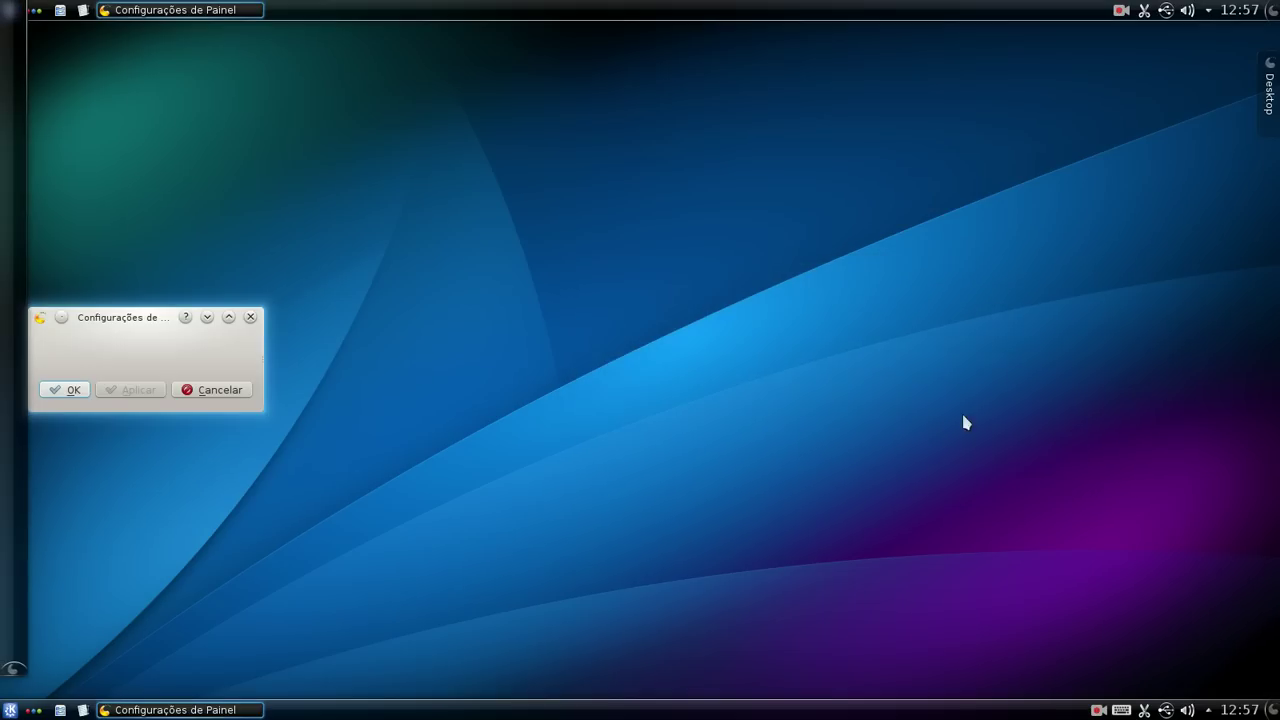
left_click(75, 390)
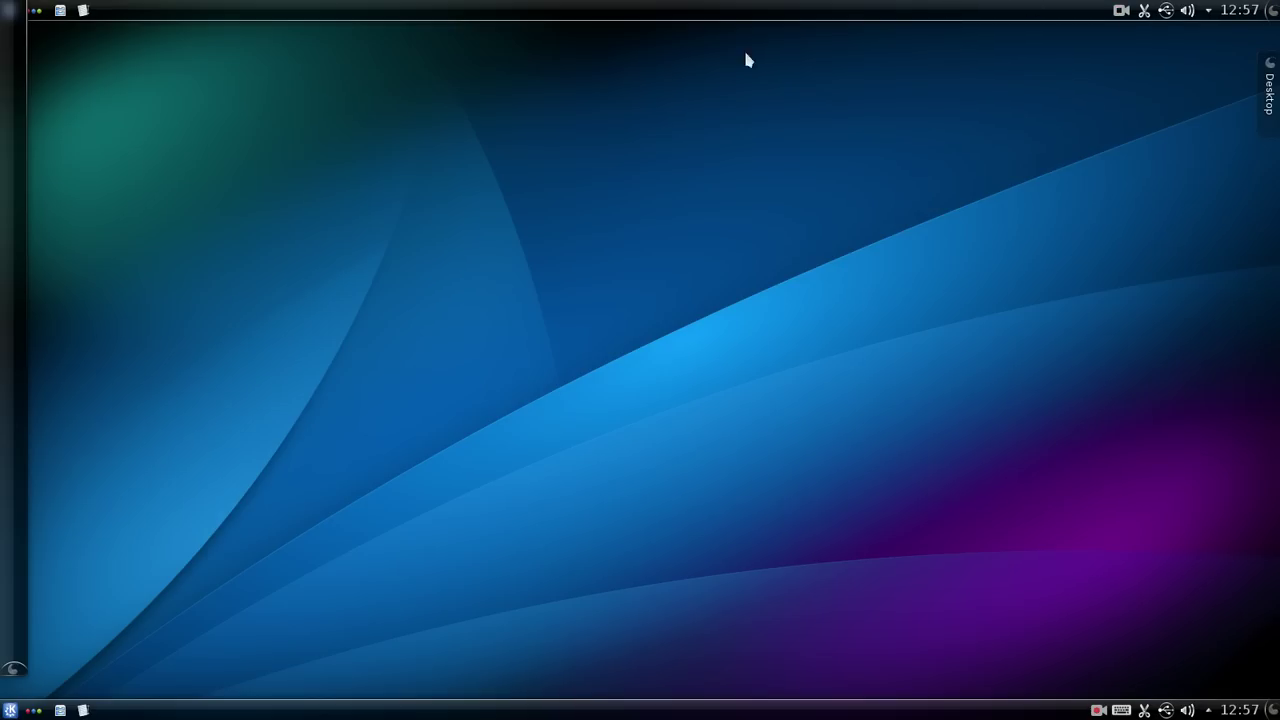
Remove the empty panel along the left edge and the default panel along the top edge, confirming both removals
right_click(5, 427)
left_click(92, 505)
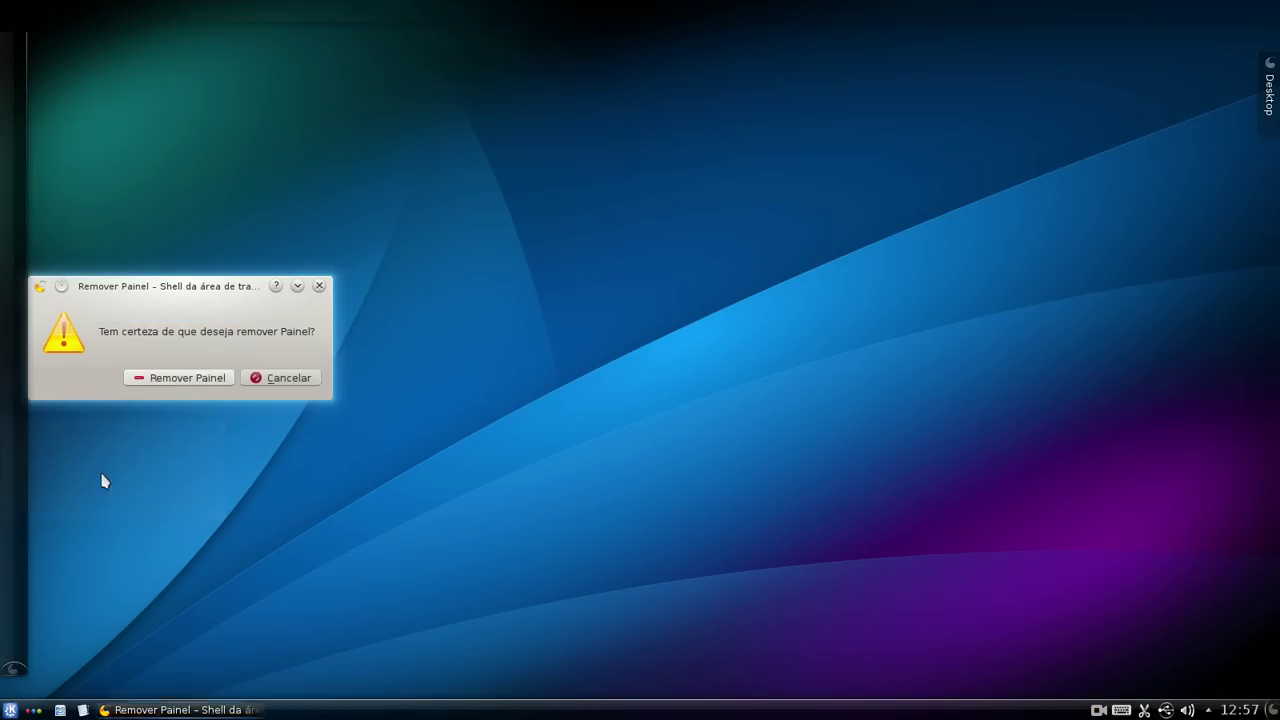
left_click(222, 382)
right_click(452, 12)
mouse_move(512, 60)
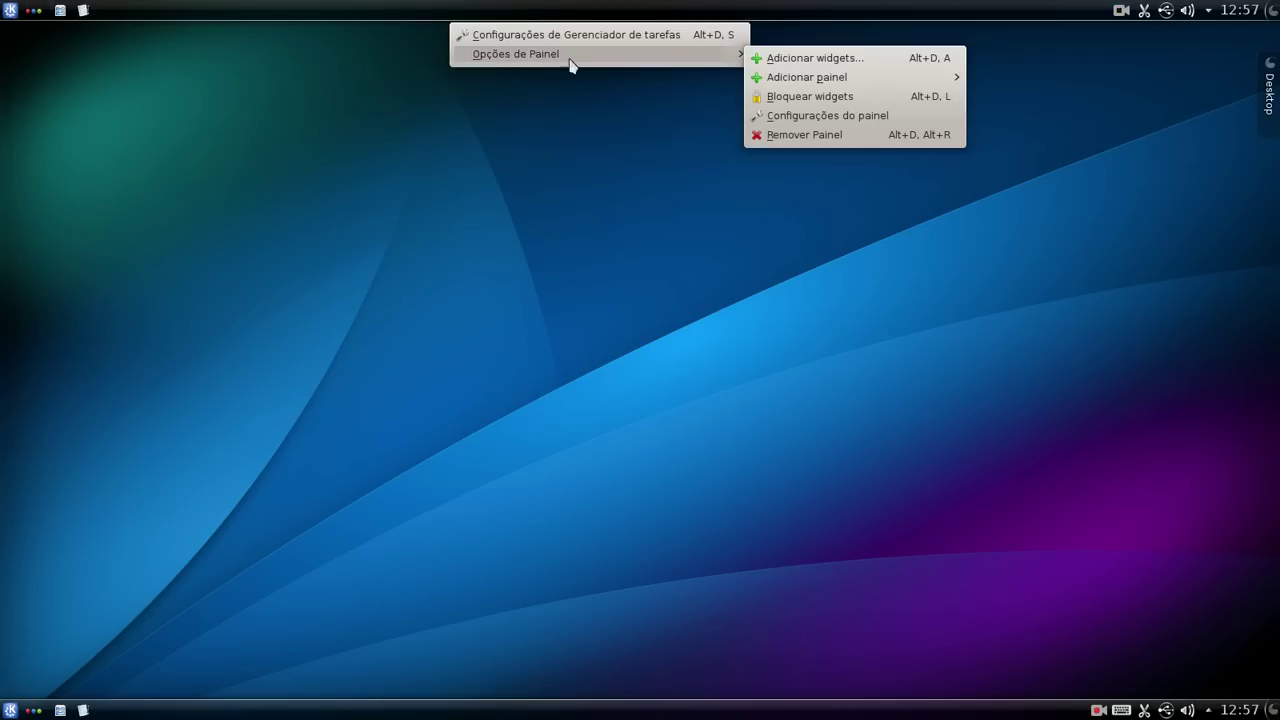
left_click(846, 135)
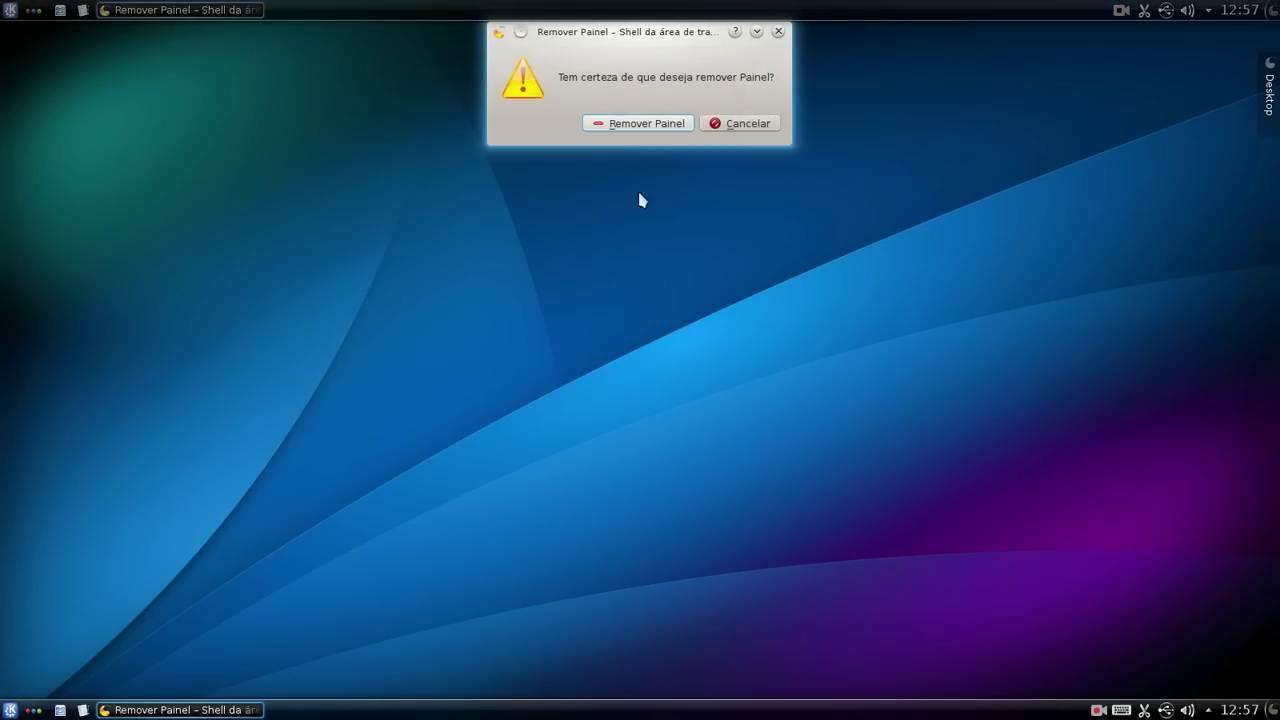
left_click(666, 128)
Remove the remaining default panel along the bottom edge of the desktop and confirm the removal
right_click(654, 706)
mouse_move(675, 697)
left_click(975, 705)
left_click(646, 677)
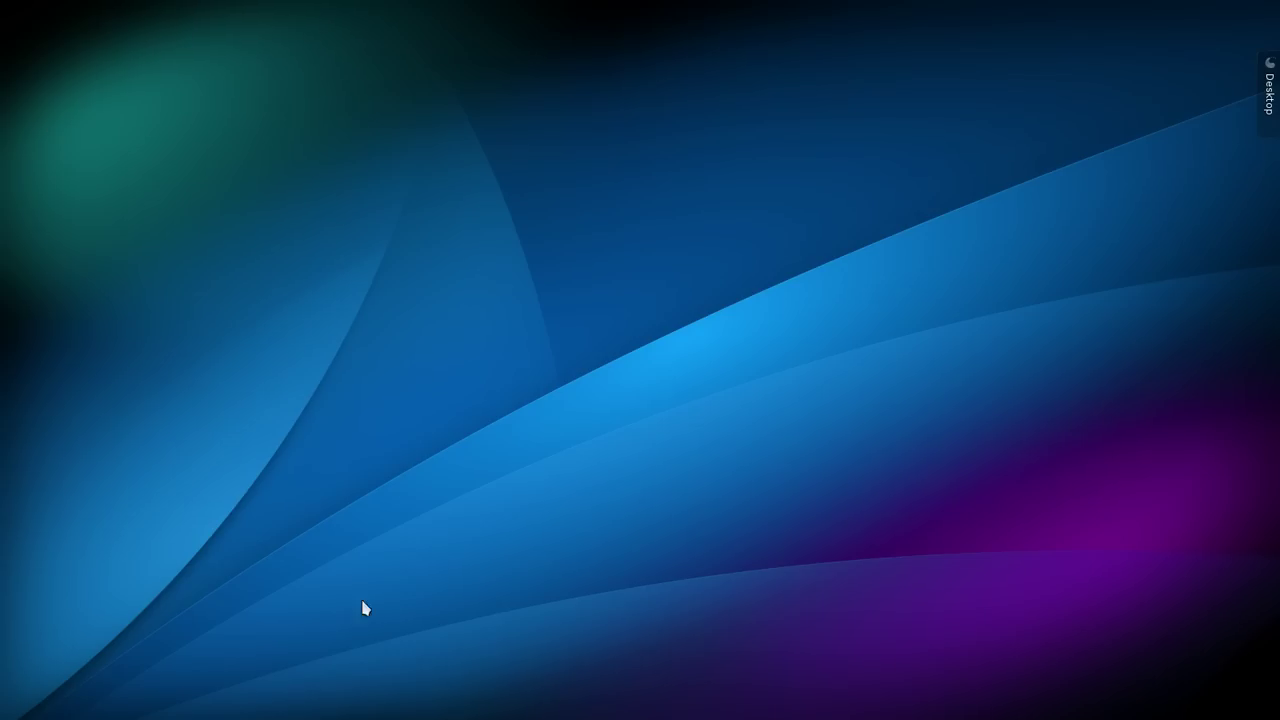
Add a new default panel (Painel padrão) to the cleared desktop
right_click(411, 475)
mouse_move(654, 527)
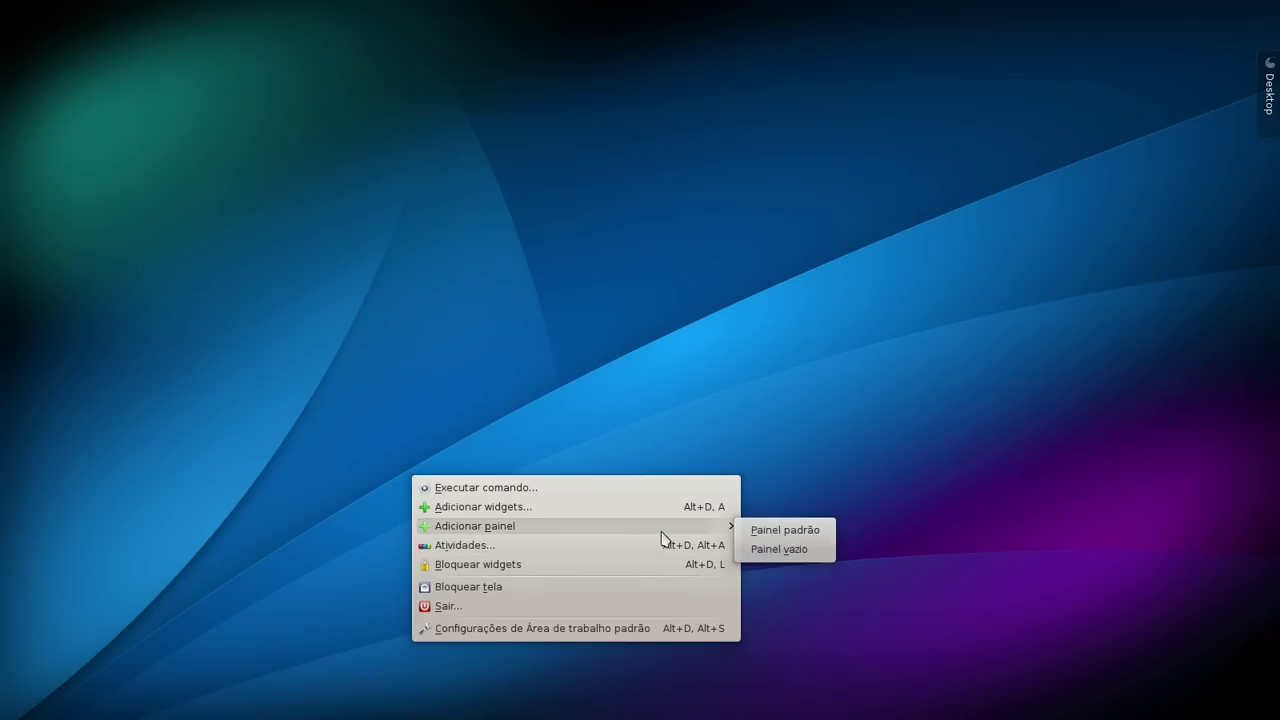
left_click(786, 528)
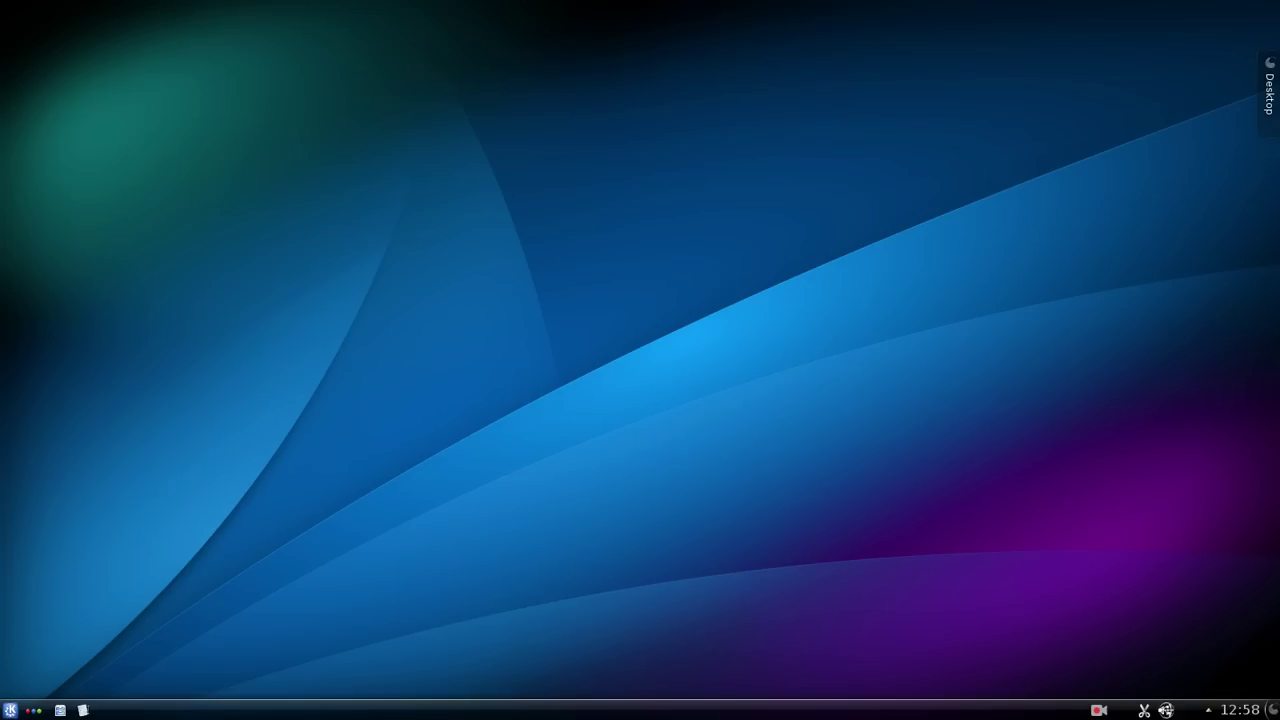
Move the default panel to the left edge of the desktop, widen it and leave panel editing
right_click(444, 712)
key("Escape")
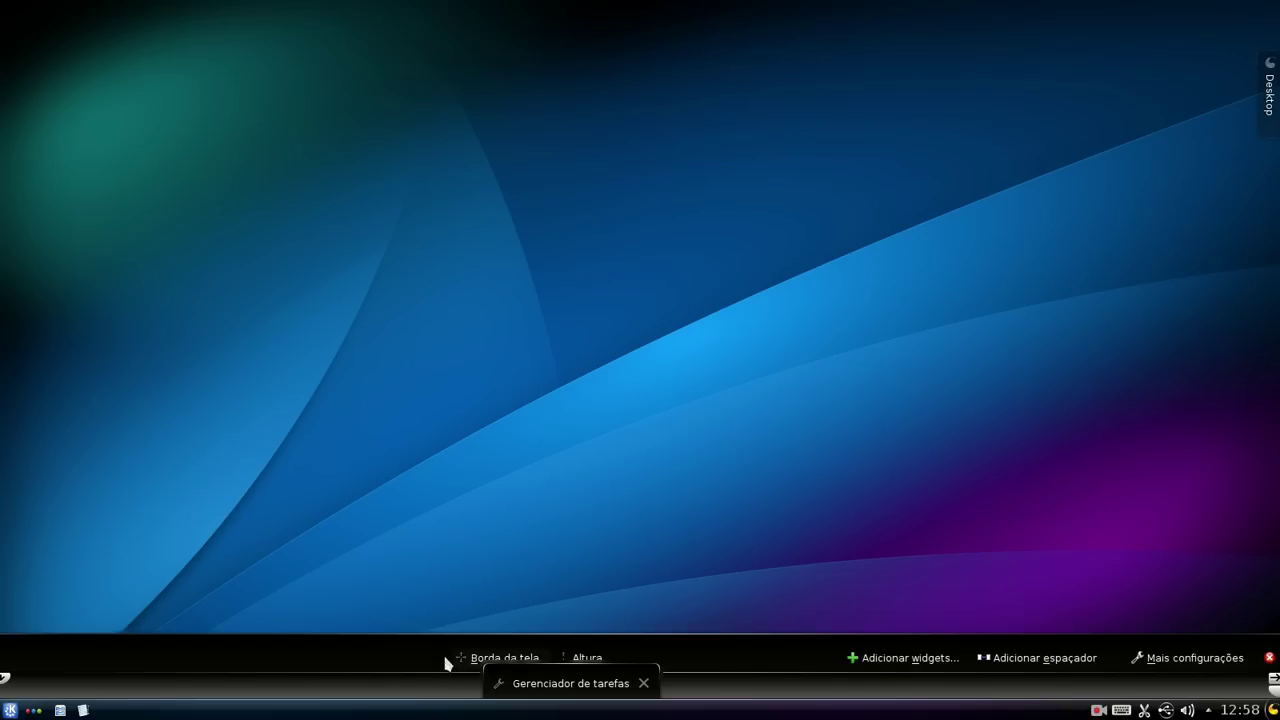
left_click_drag(492, 657, 11, 371)
left_click_drag(92, 410, 118, 410)
left_click(357, 330)
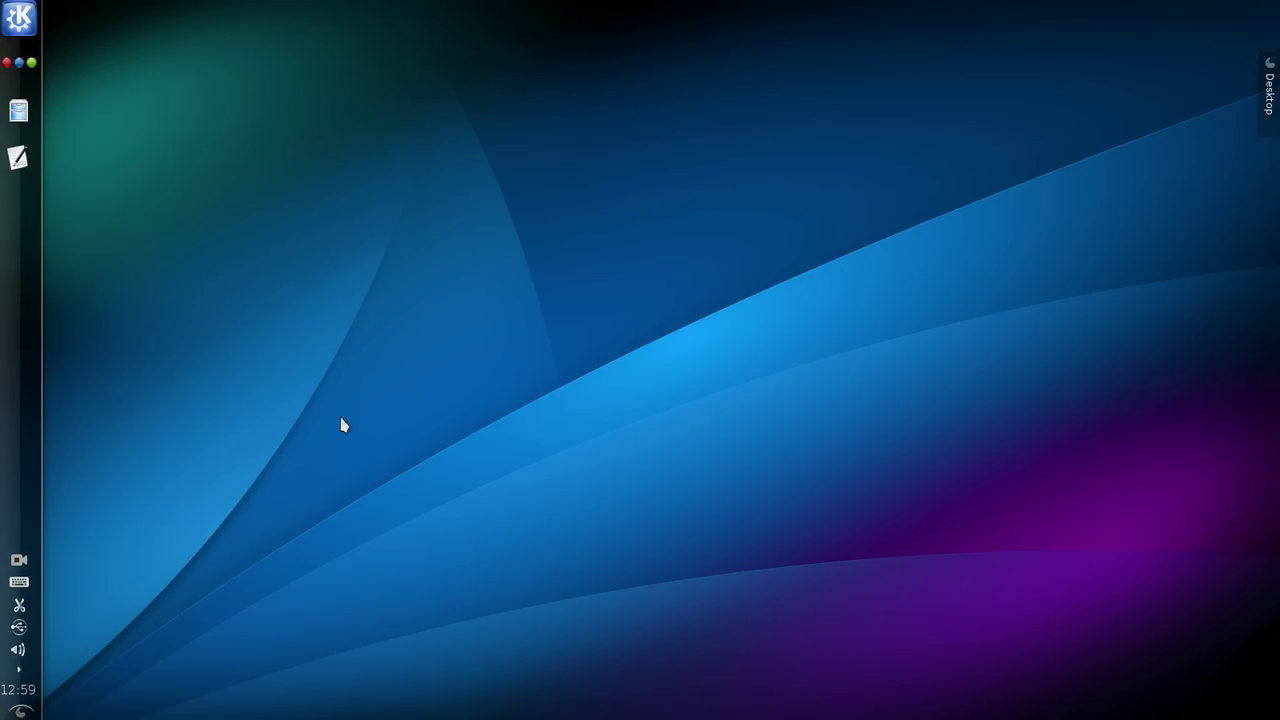
Add an empty panel (Painel vazio), dismiss its settings and remove it again
right_click(438, 549)
mouse_move(545, 599)
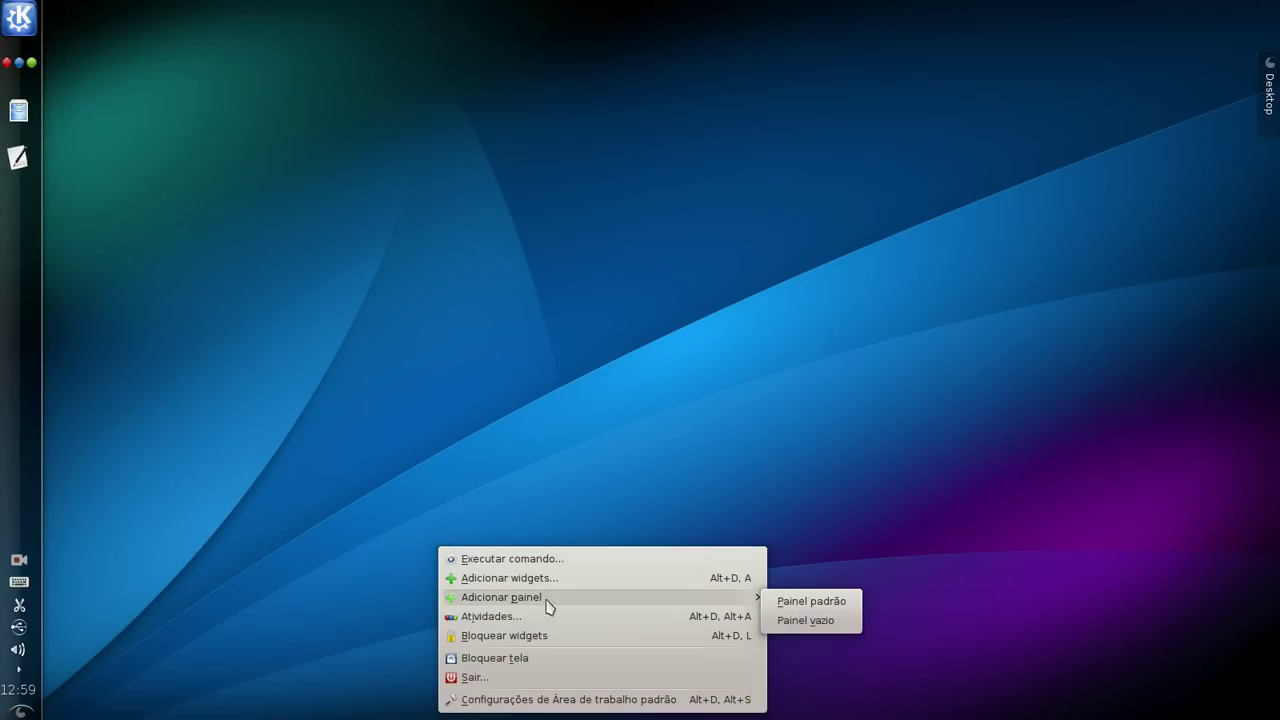
left_click(826, 623)
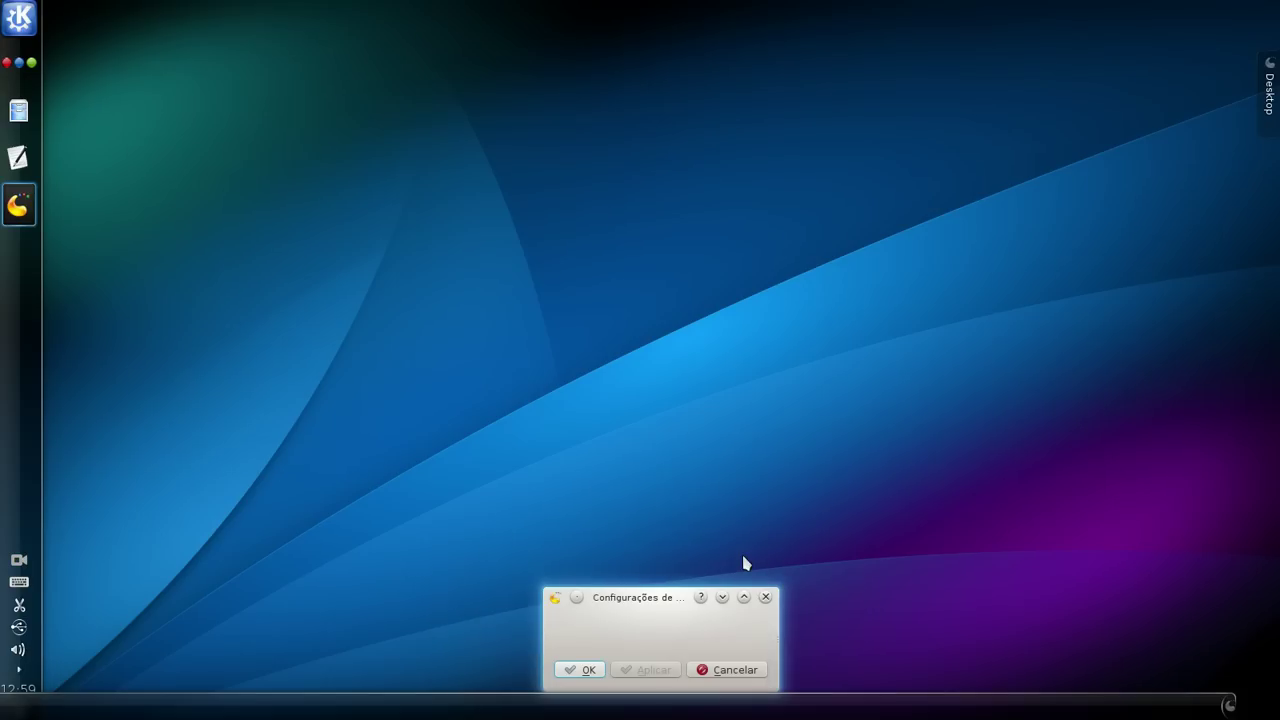
left_click(729, 672)
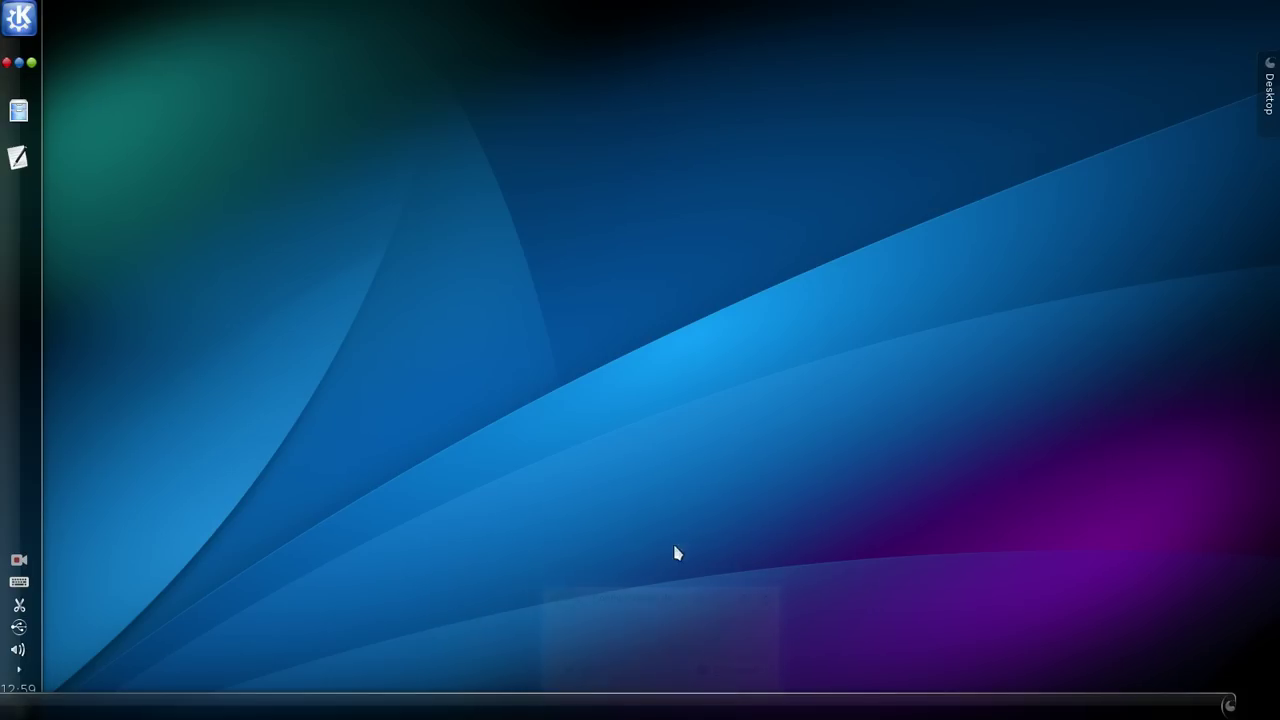
left_click(684, 704)
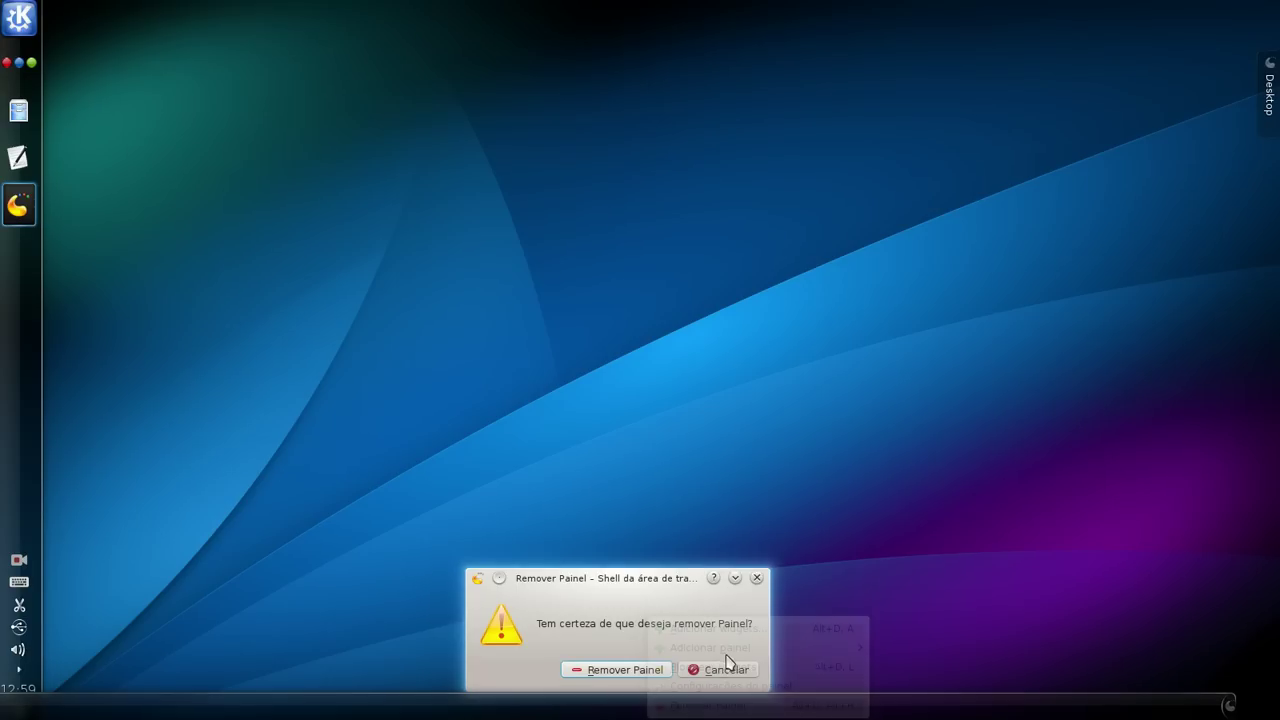
left_click(656, 676)
Add another default panel (Painel padrão) and move it to the top edge of the desktop
right_click(583, 389)
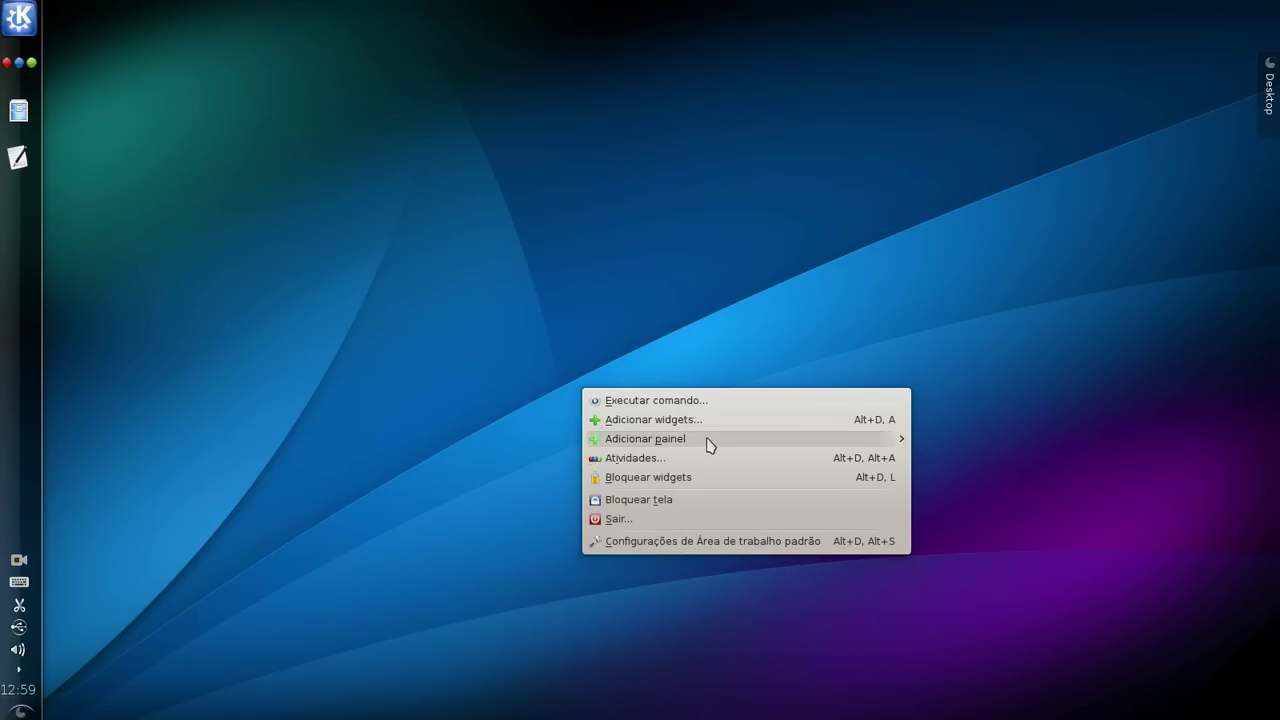
mouse_move(869, 445)
left_click(965, 443)
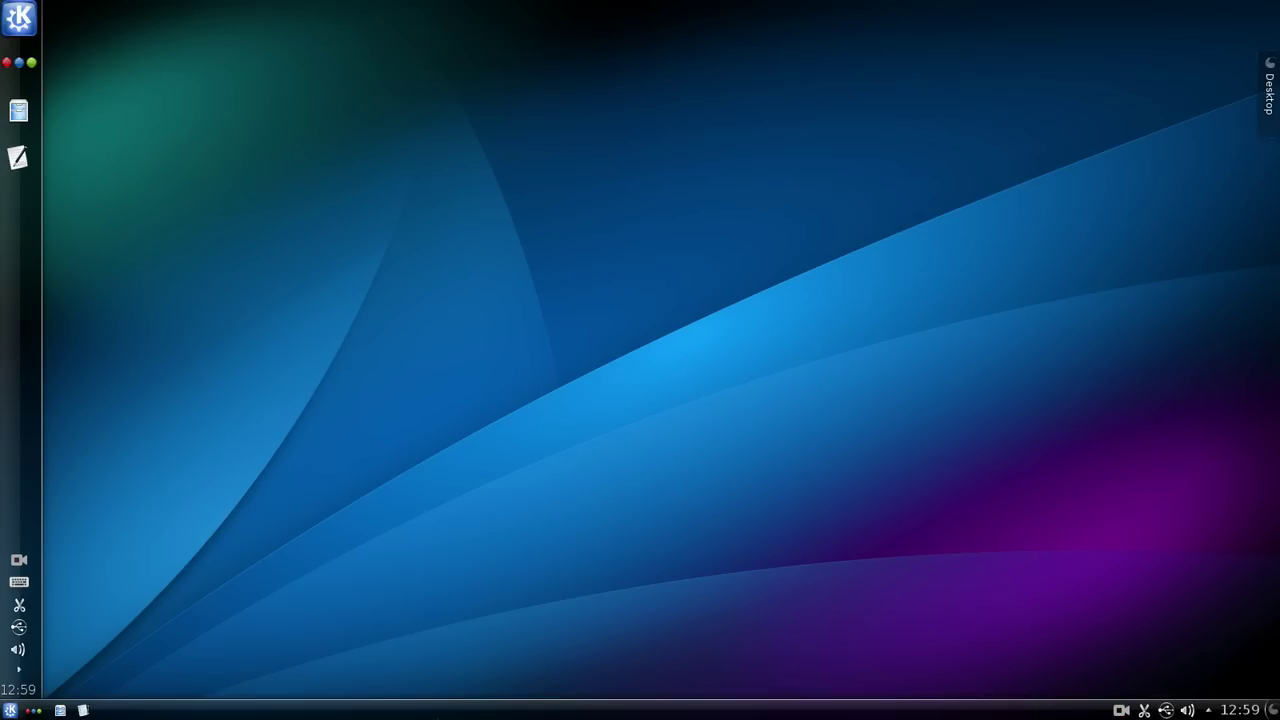
left_click(1273, 710)
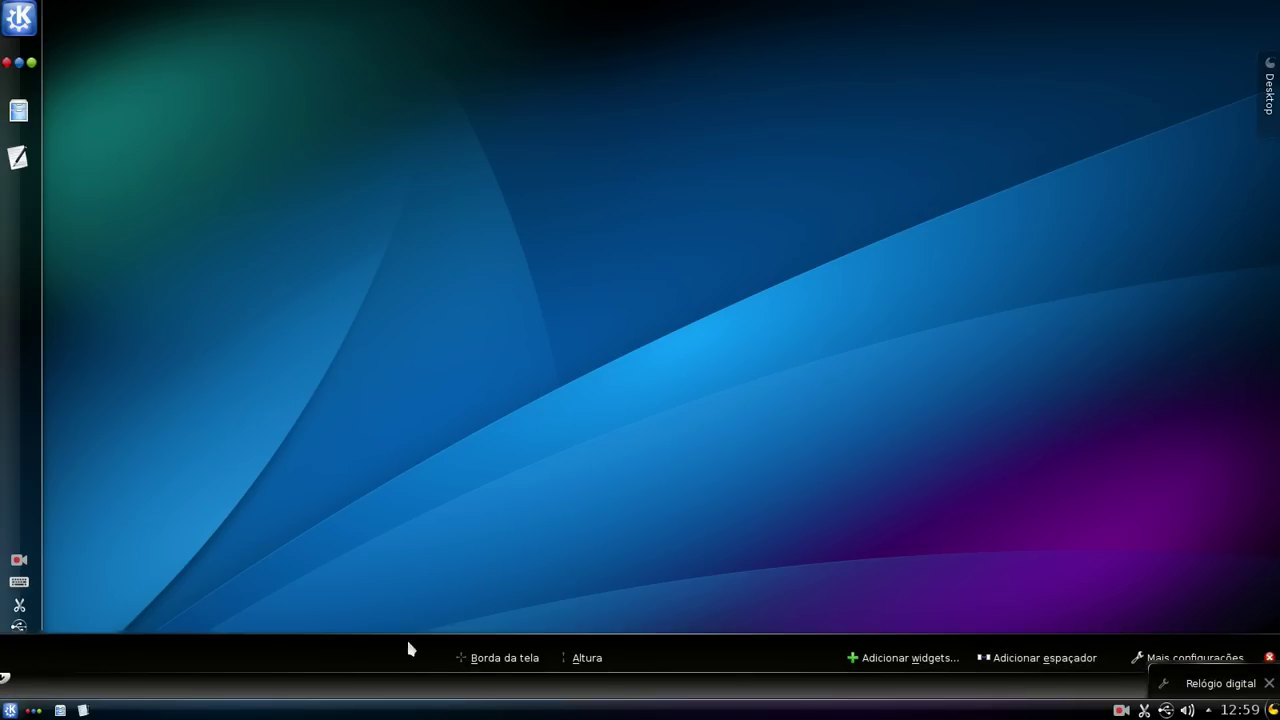
left_click_drag(511, 658, 1039, 12)
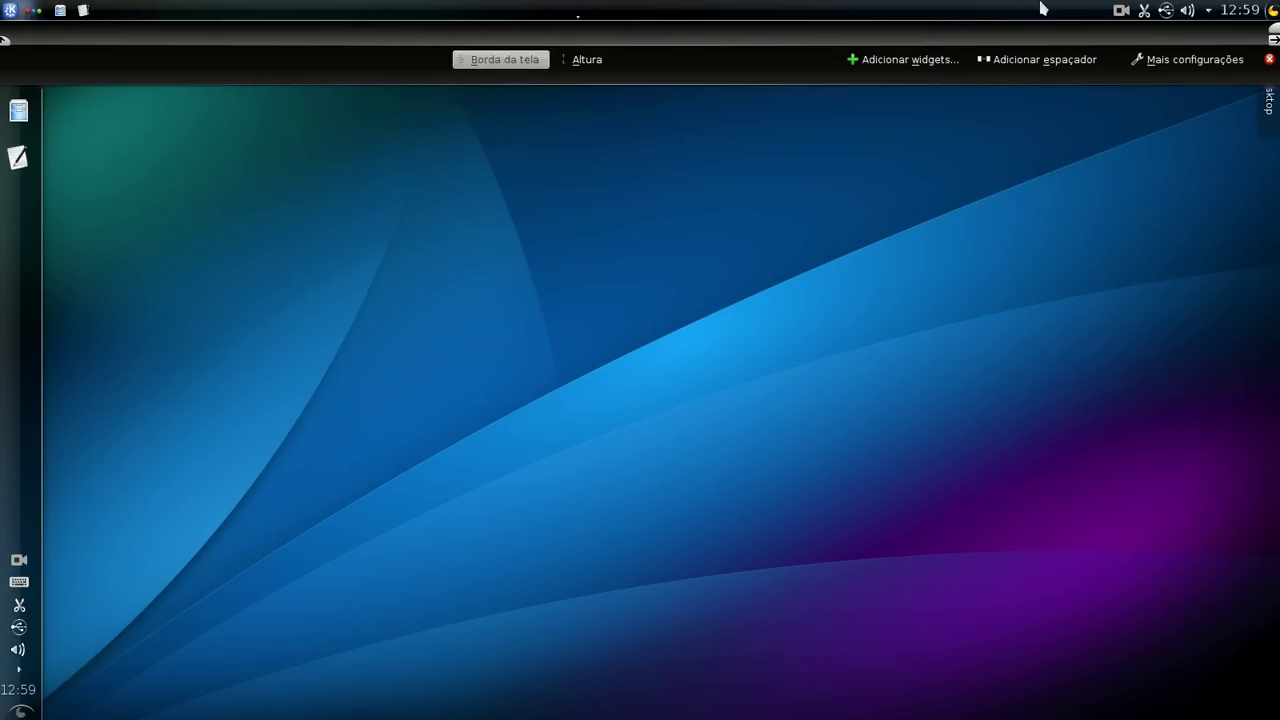
left_click(672, 195)
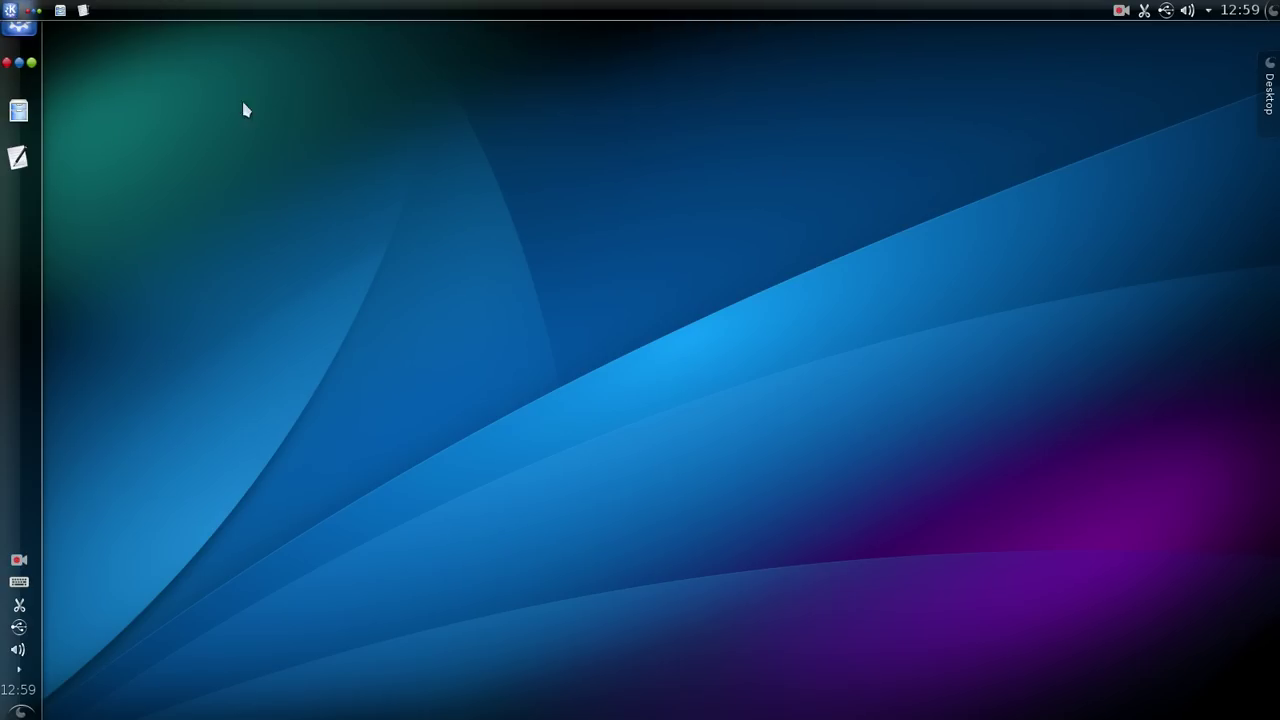
Remove the Lançador de aplicativos and the coloured-dots widget beside it from the top panel
left_click(1272, 10)
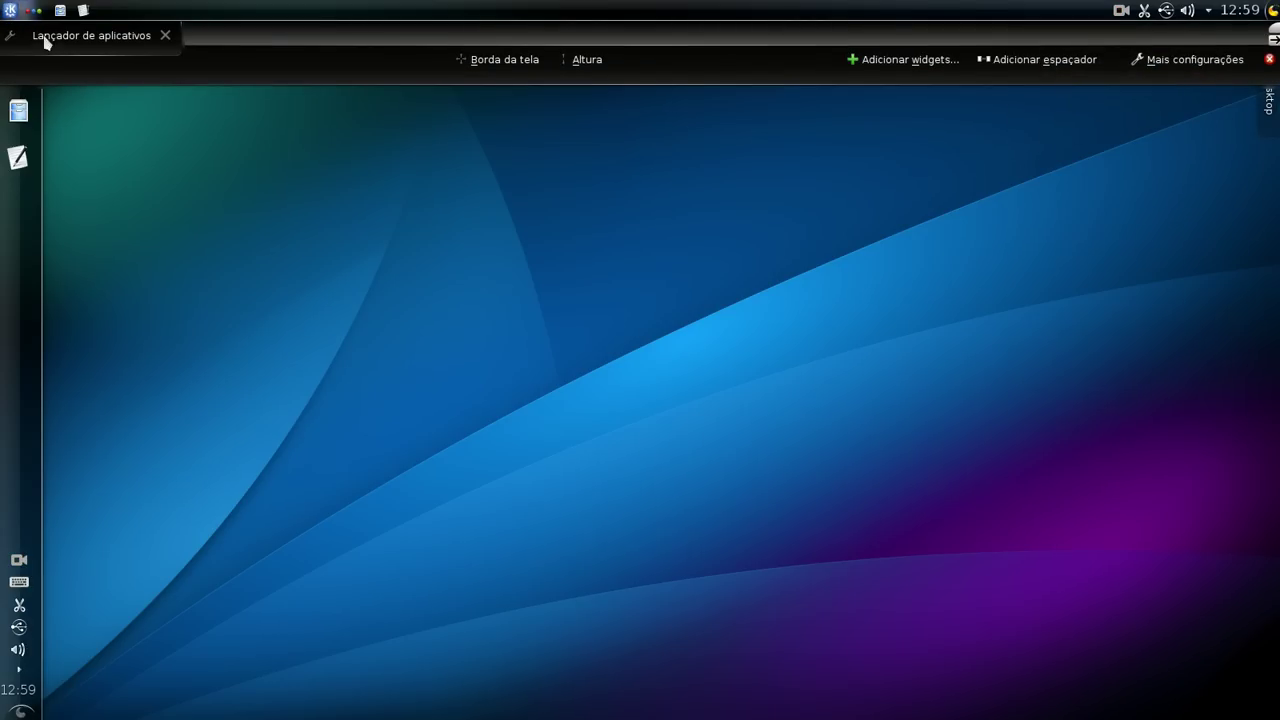
left_click(161, 38)
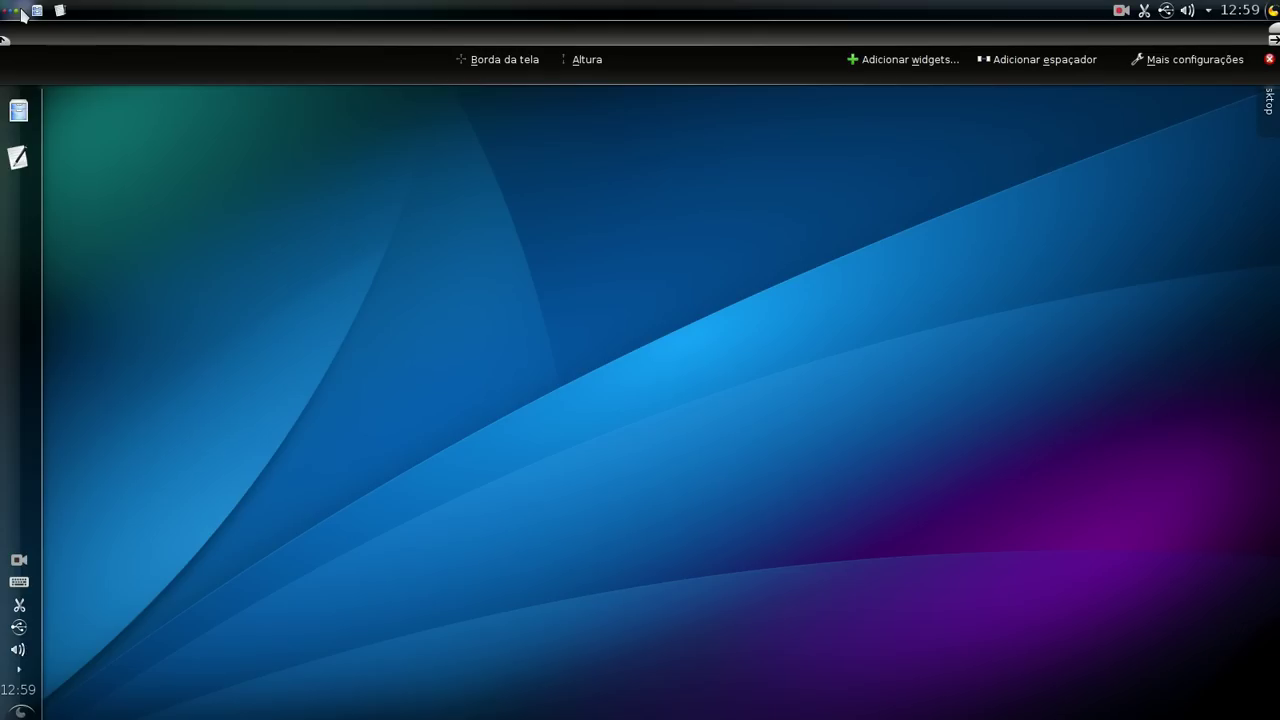
left_click(88, 31)
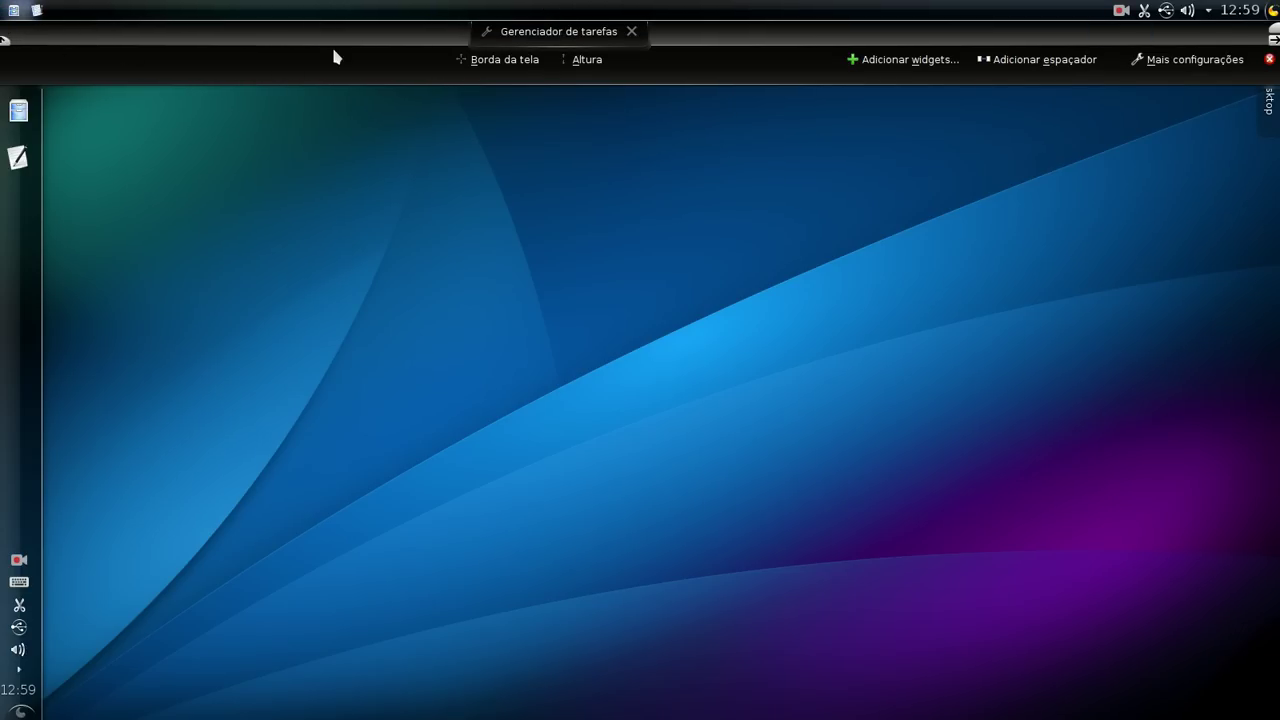
left_click(389, 149)
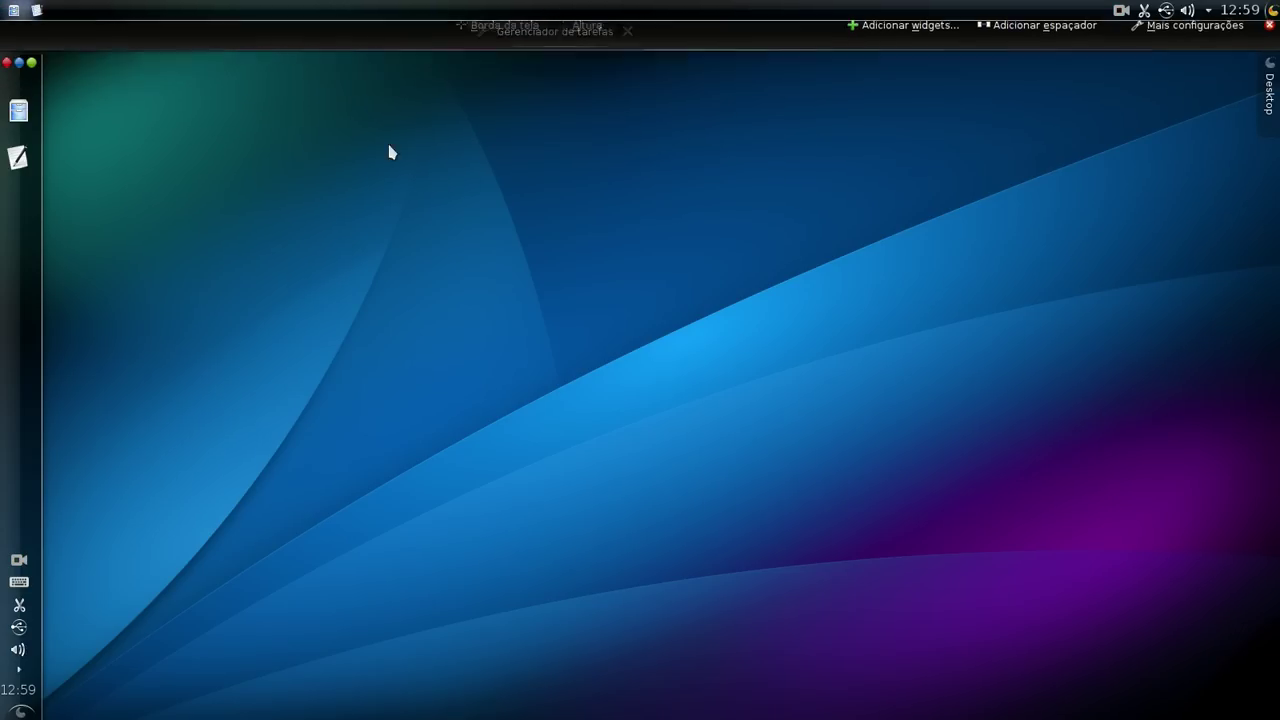
Remove the two remaining application launchers from the top panel's task manager
right_click(17, 15)
left_click(88, 32)
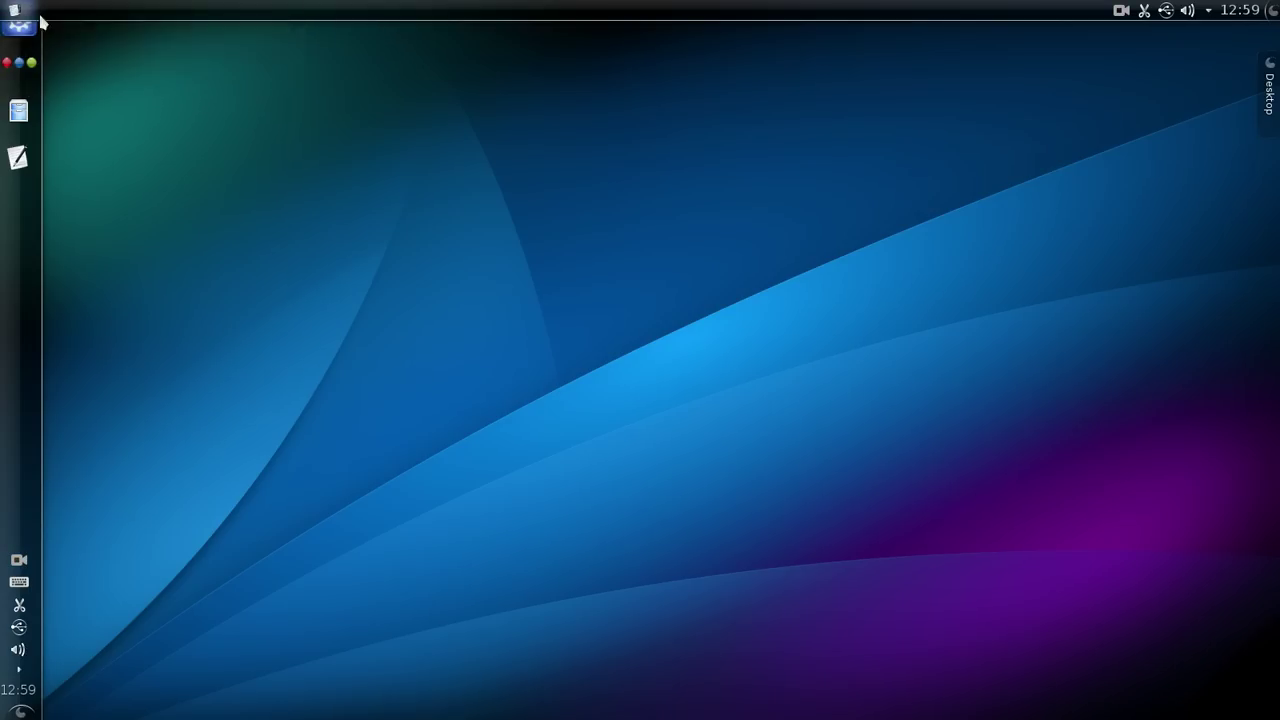
right_click(17, 15)
left_click(54, 35)
left_click(19, 22)
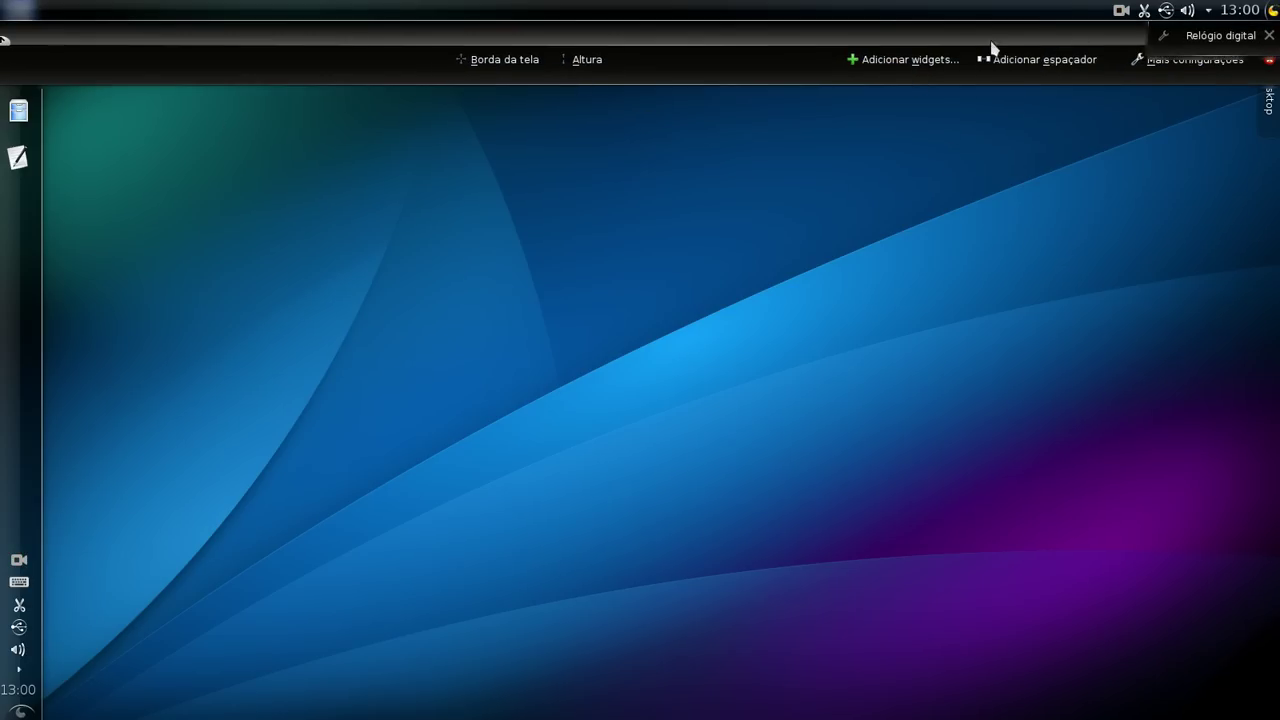
Shorten the top panel, adjust its minimum and maximum length, and shift it toward the right end of the top edge
left_click_drag(4, 45, 697, 40)
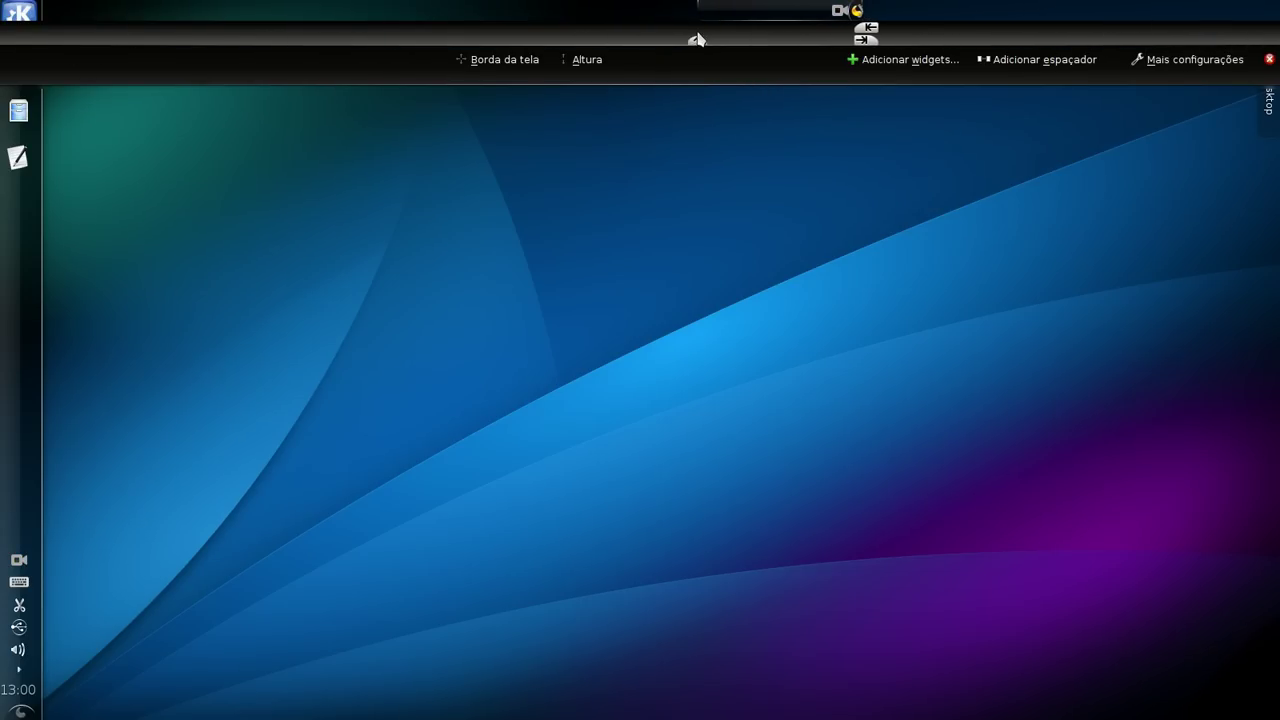
left_click_drag(866, 28, 893, 32)
left_click_drag(703, 40, 196, 40)
left_click_drag(397, 40, 1272, 36)
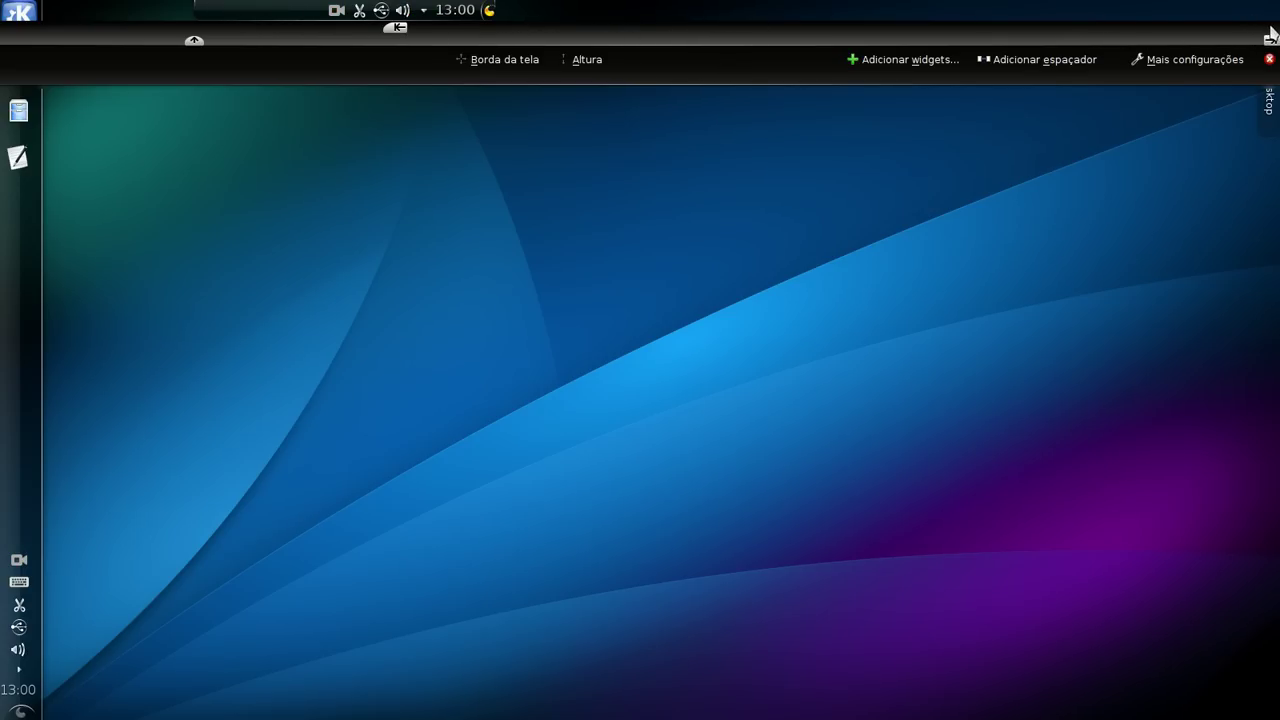
left_click_drag(193, 43, 966, 37)
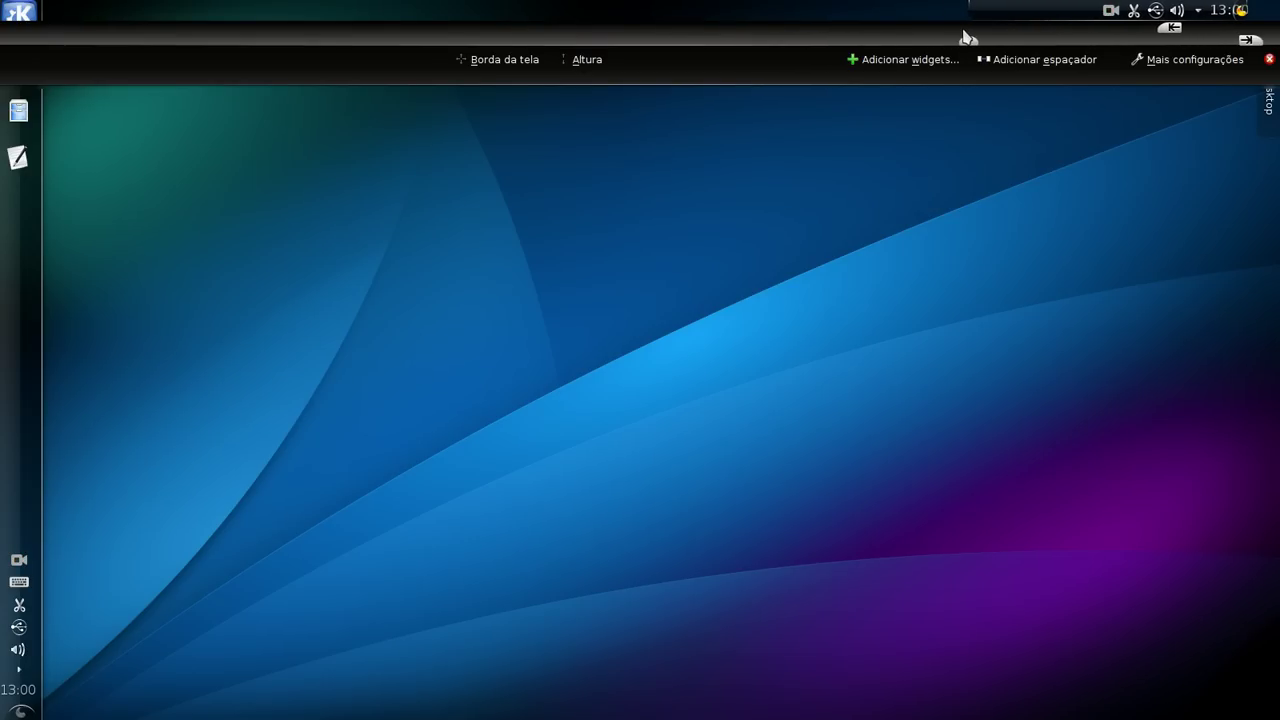
Extend the top panel's maximum length to the right screen edge and close the panel settings
left_click_drag(1245, 45, 1273, 44)
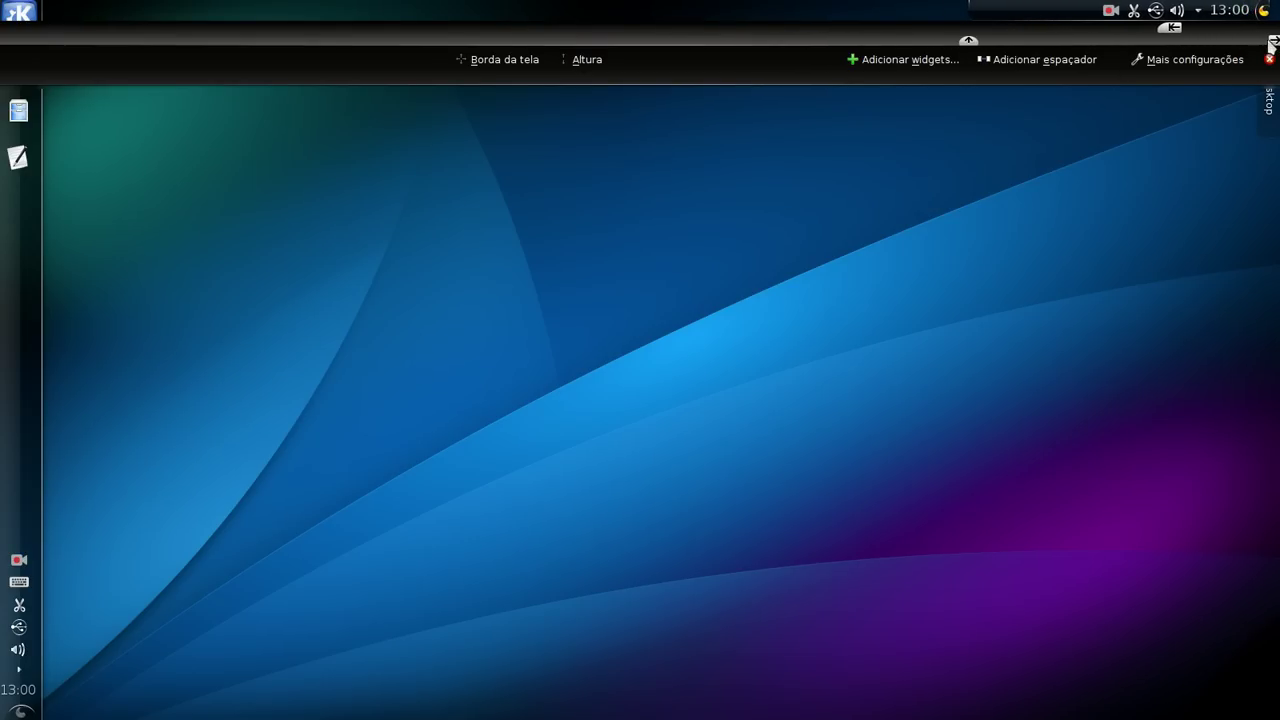
left_click(1074, 200)
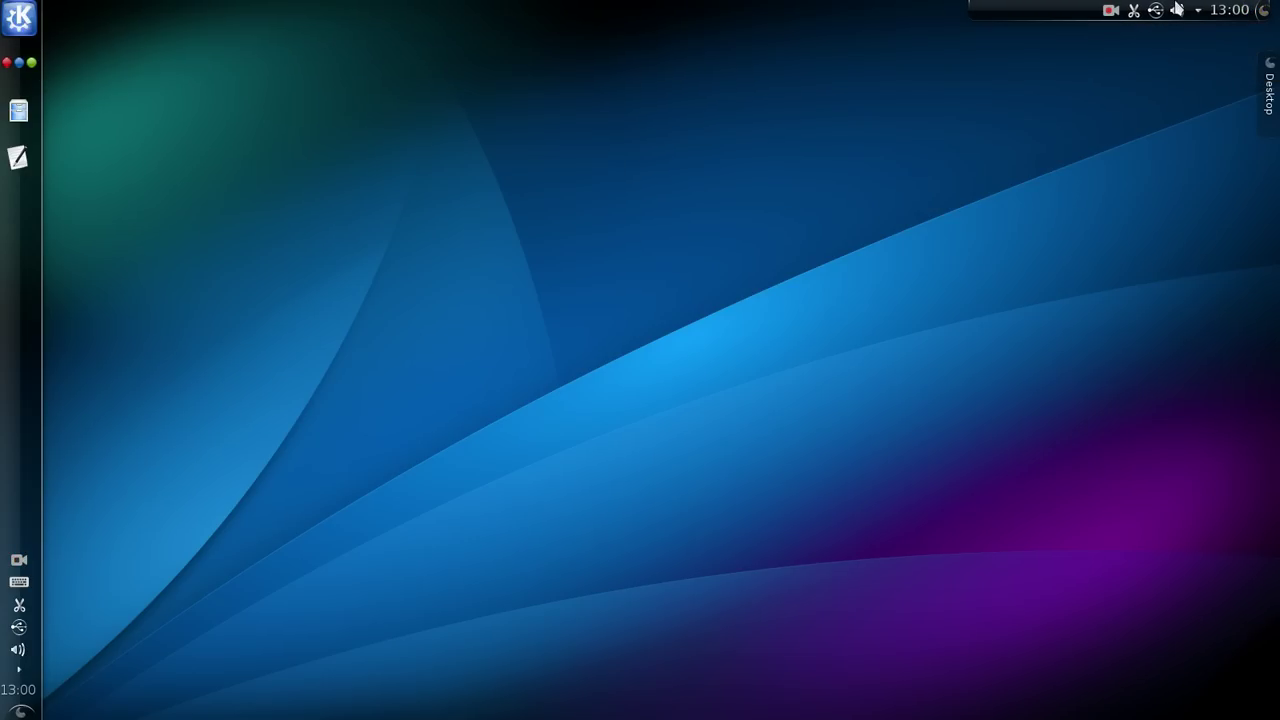
left_click(1265, 10)
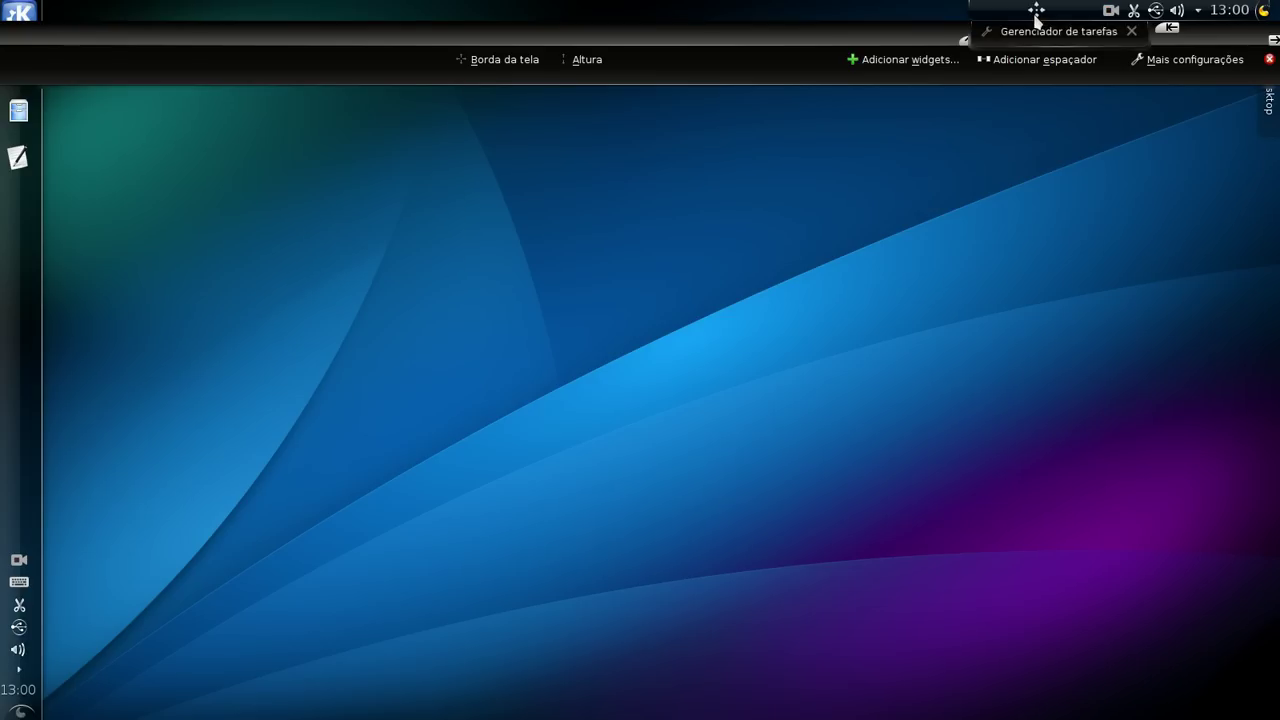
left_click(754, 251)
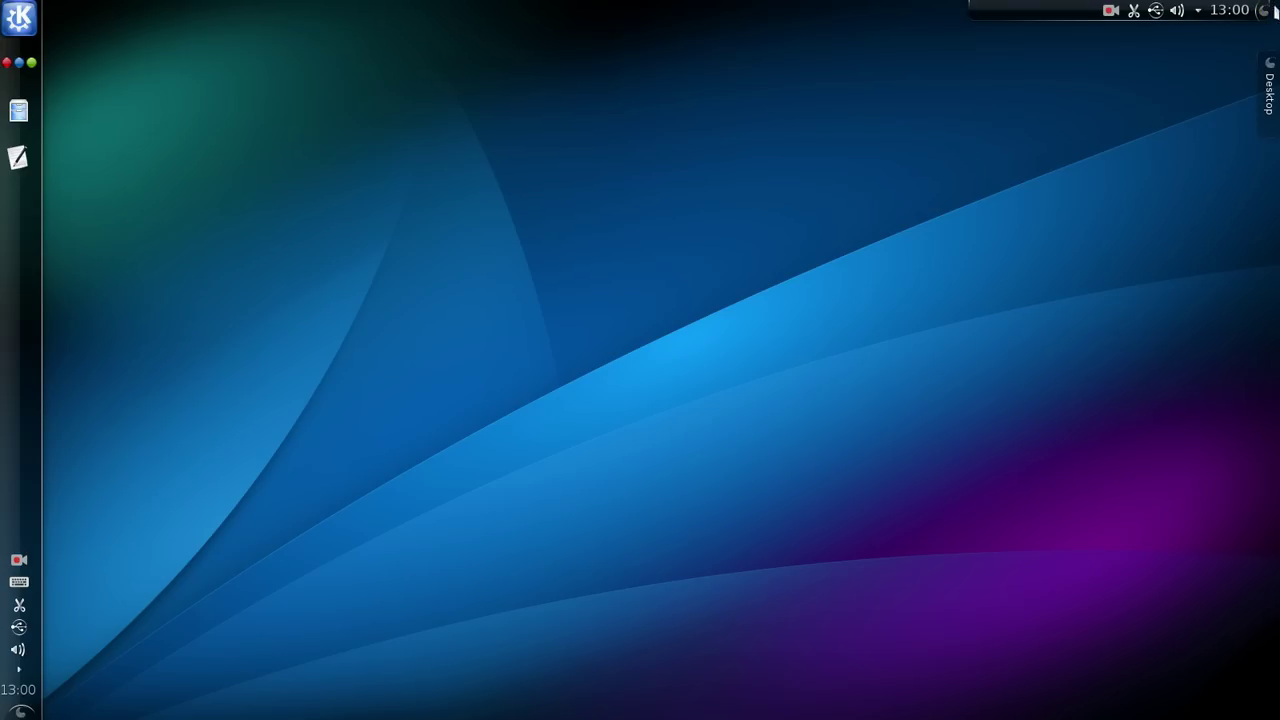
Remove the Gerenciador de tarefas widget from the top panel and close the panel settings
left_click(1266, 10)
mouse_move(1037, 14)
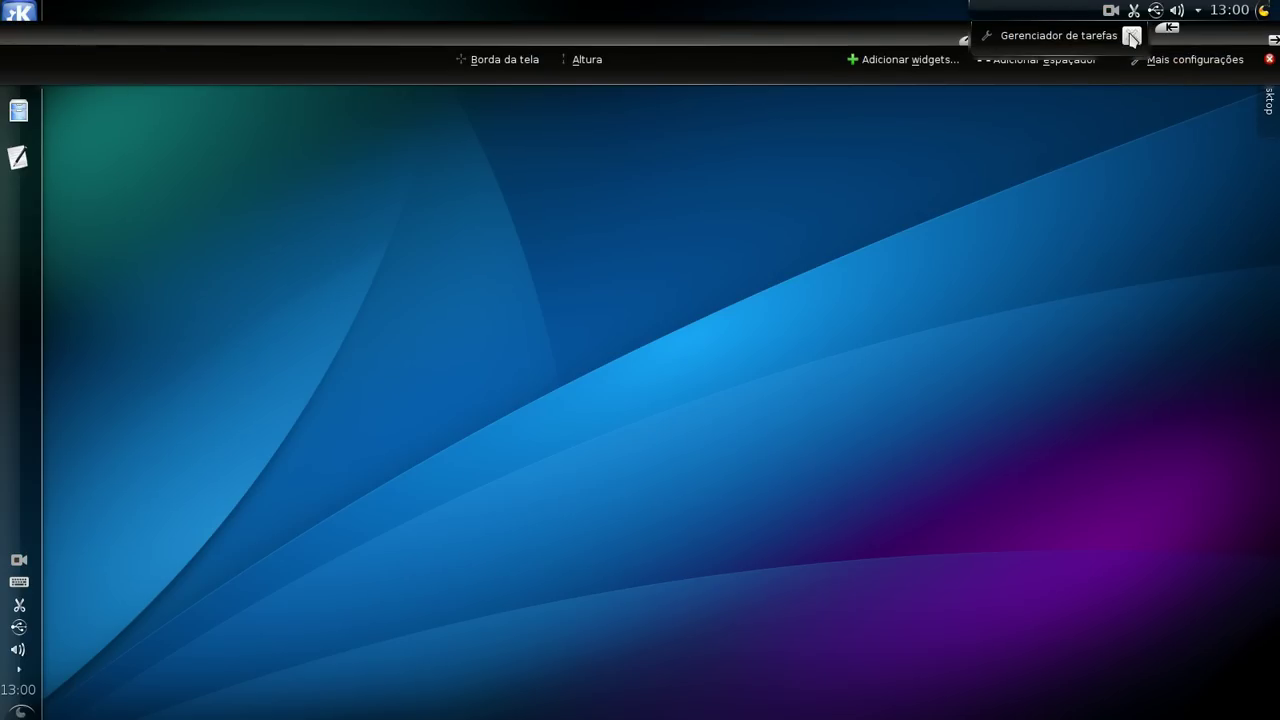
left_click(1131, 35)
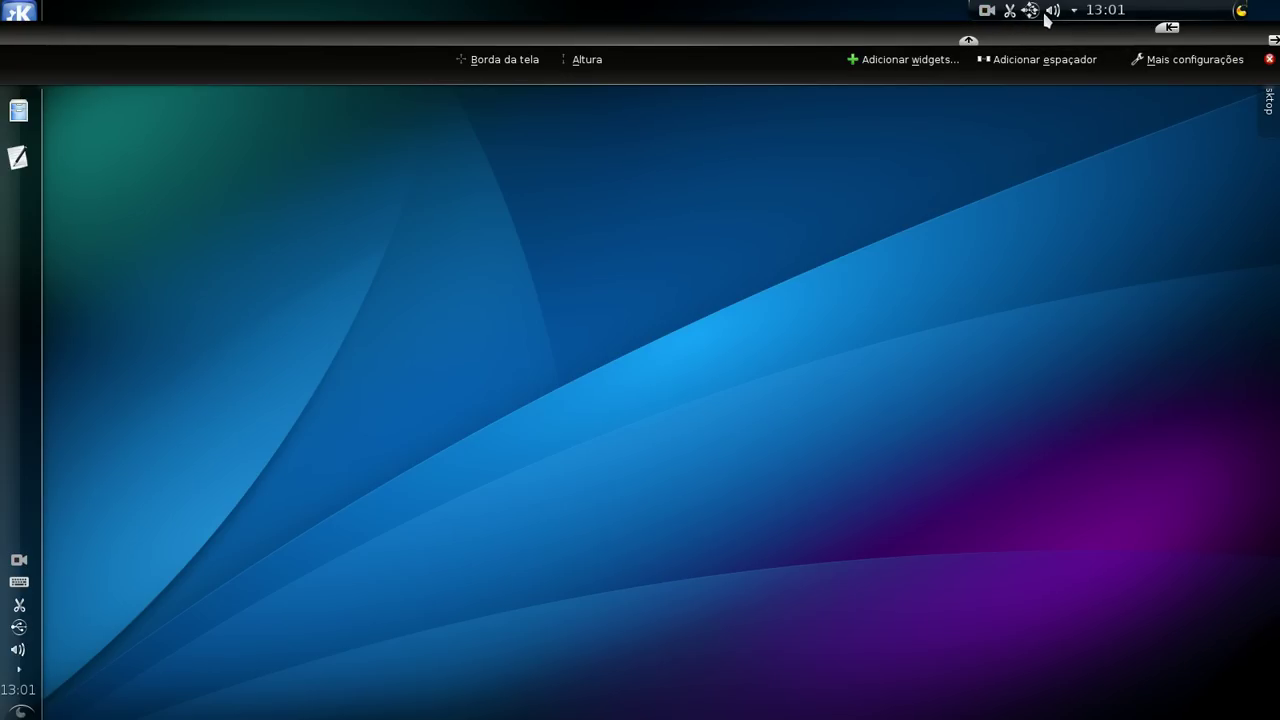
mouse_move(1136, 12)
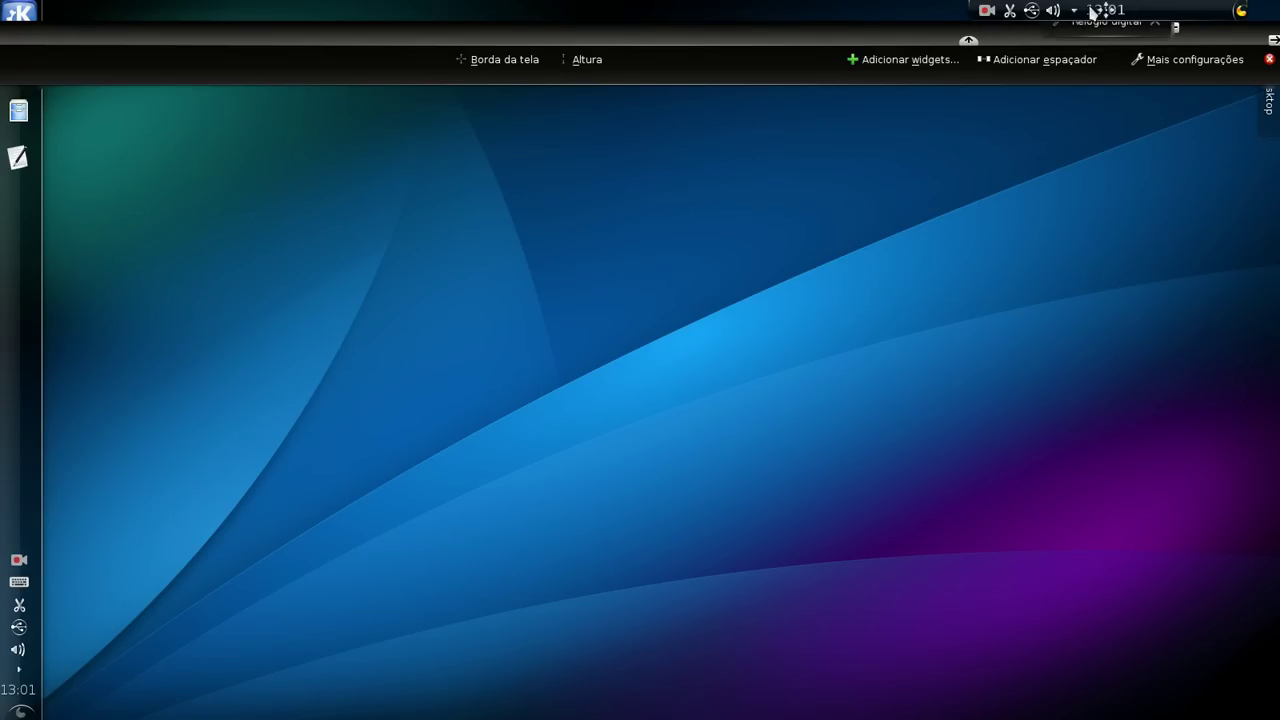
mouse_move(1046, 12)
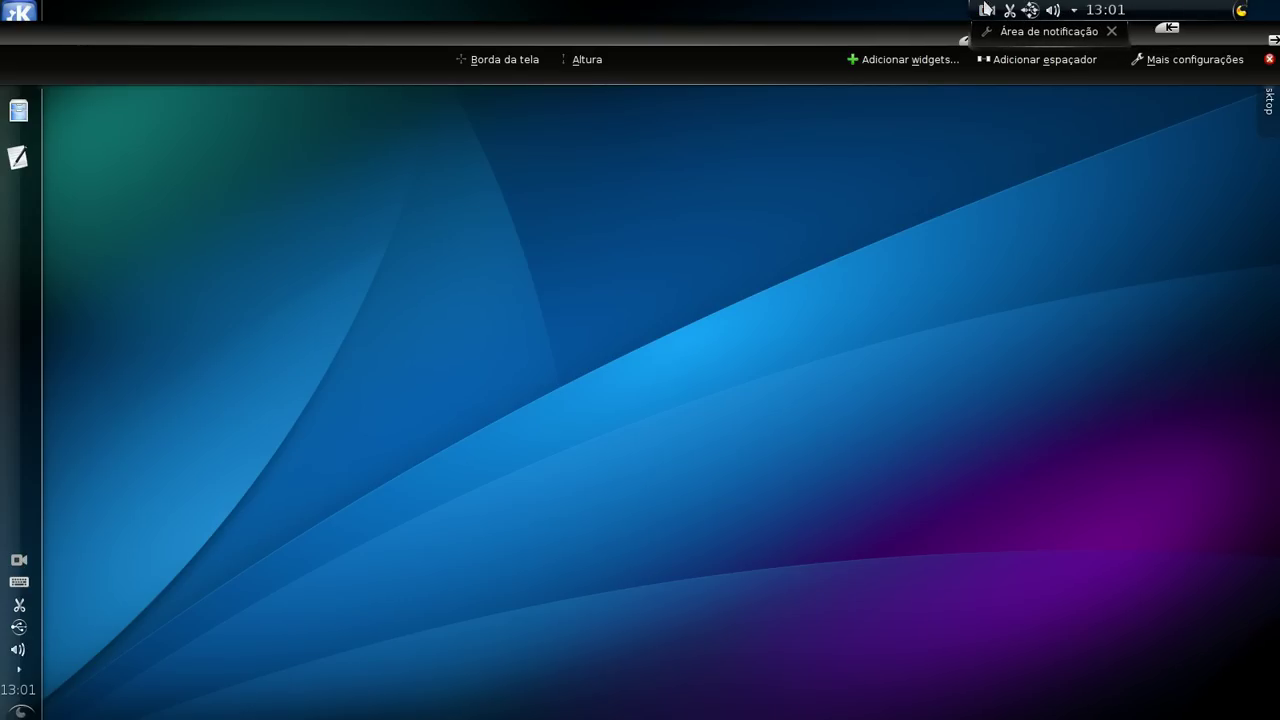
left_click(1074, 170)
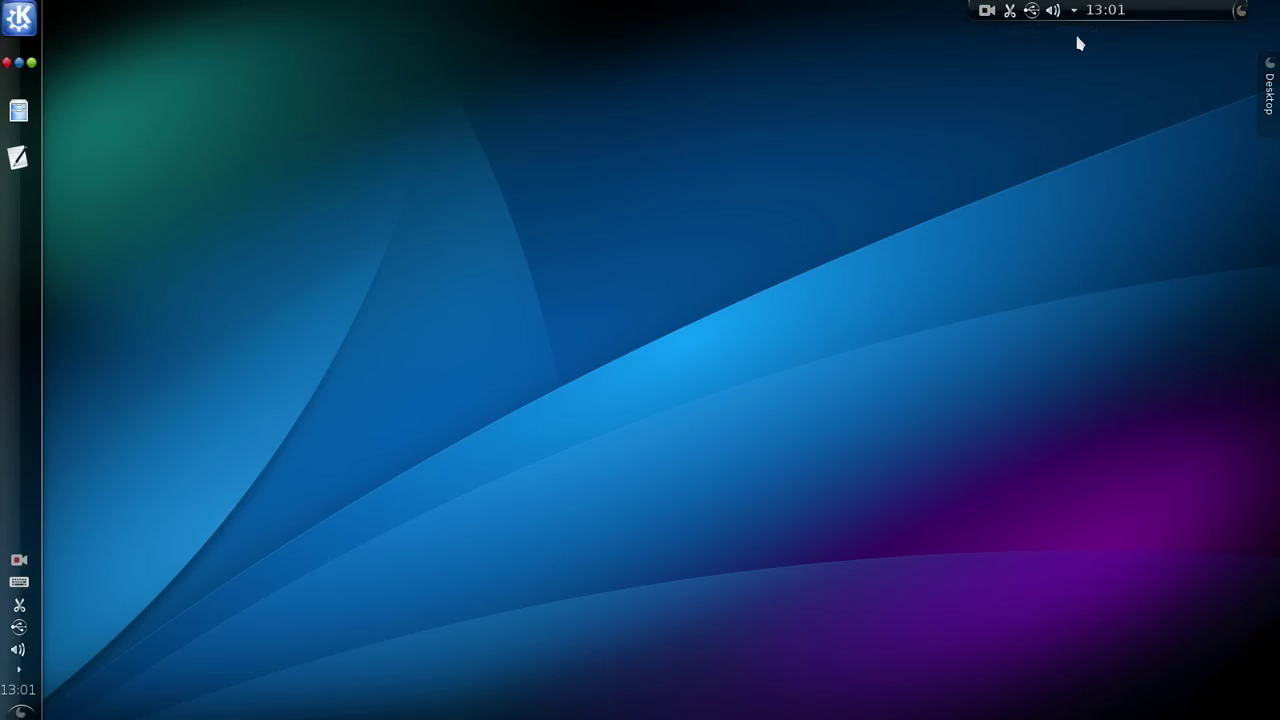
Reduce the top panel's minimum length and shift the panel's start toward the middle of the top edge
left_click(1240, 12)
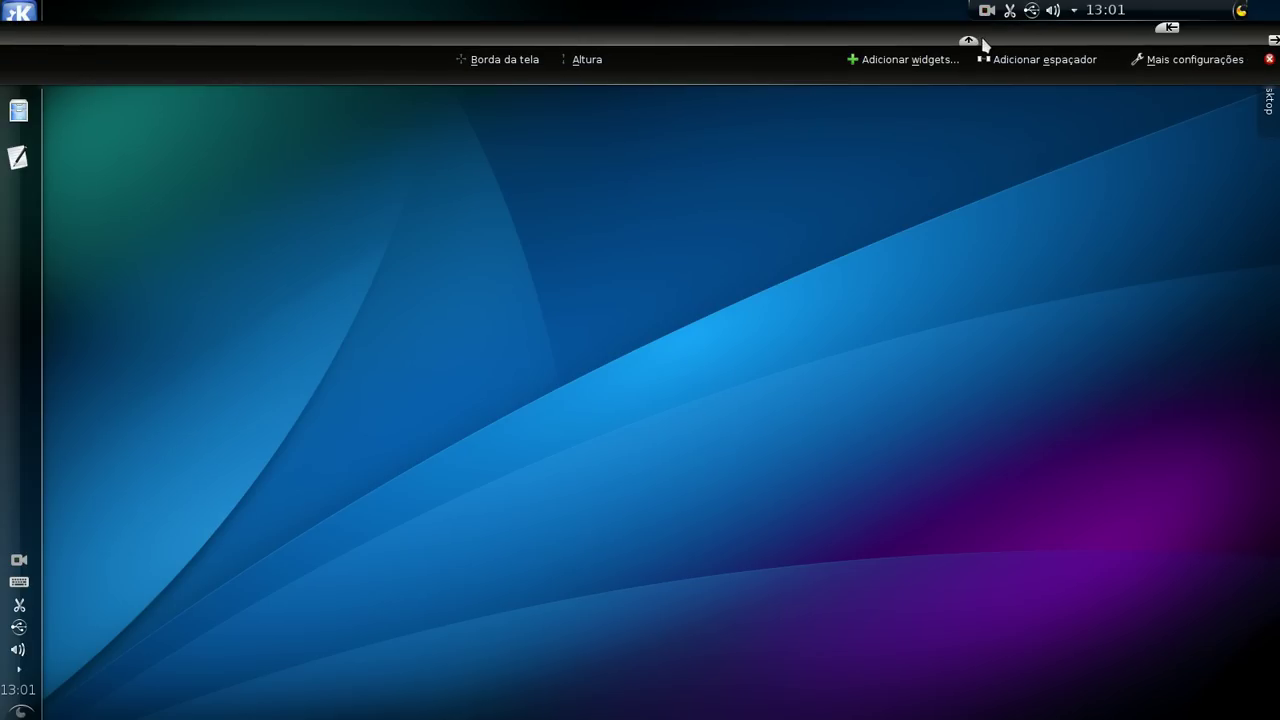
left_click_drag(1173, 36, 785, 43)
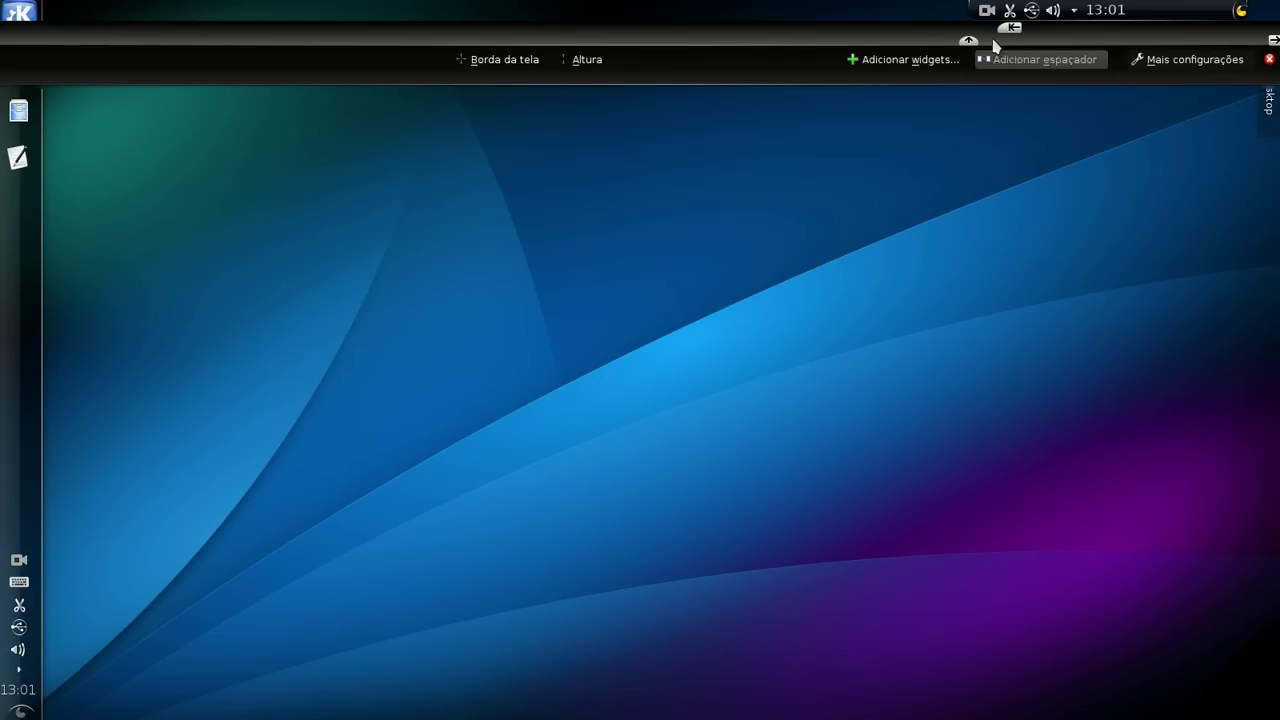
mouse_move(968, 44)
left_mouse_down()
mouse_move(737, 47)
mouse_move(1272, 41)
mouse_move(808, 42)
mouse_move(1033, 22)
mouse_move(1225, 40)
left_mouse_up()
left_click_drag(617, 28, 600, 28)
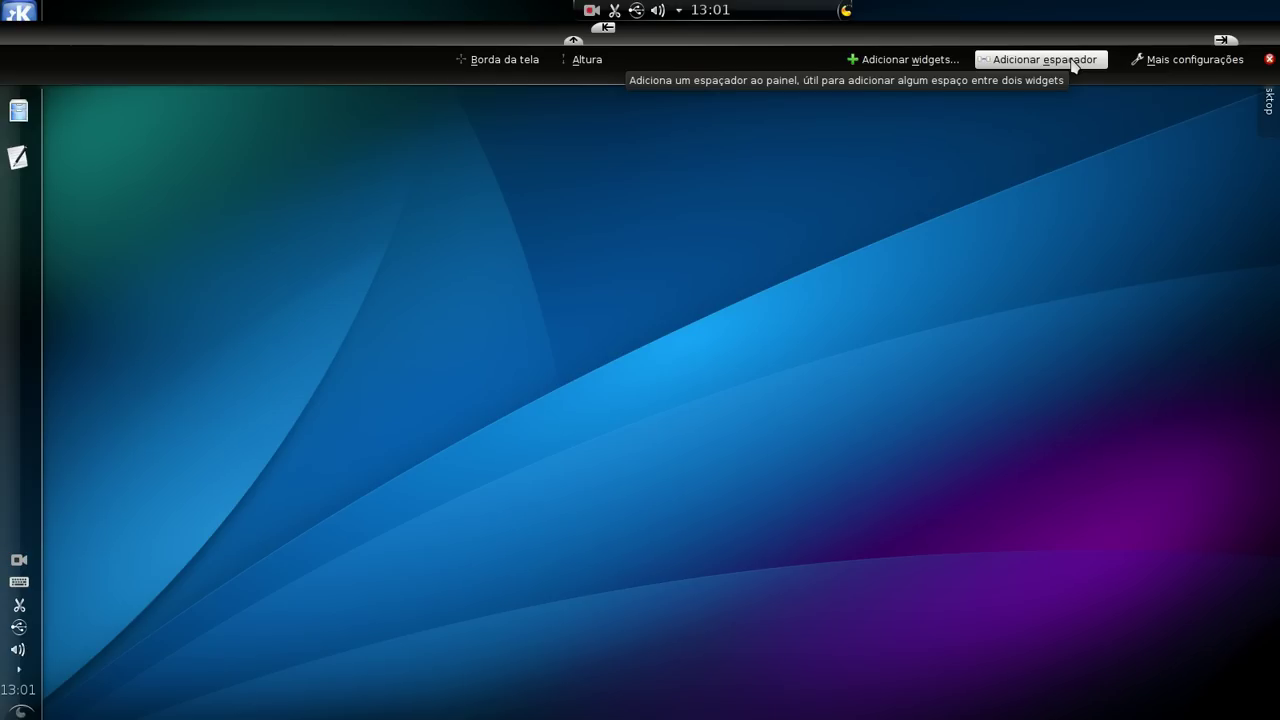
Add a spacer to the top panel after the clock and slightly reduce the panel's minimum length
left_click(1073, 62)
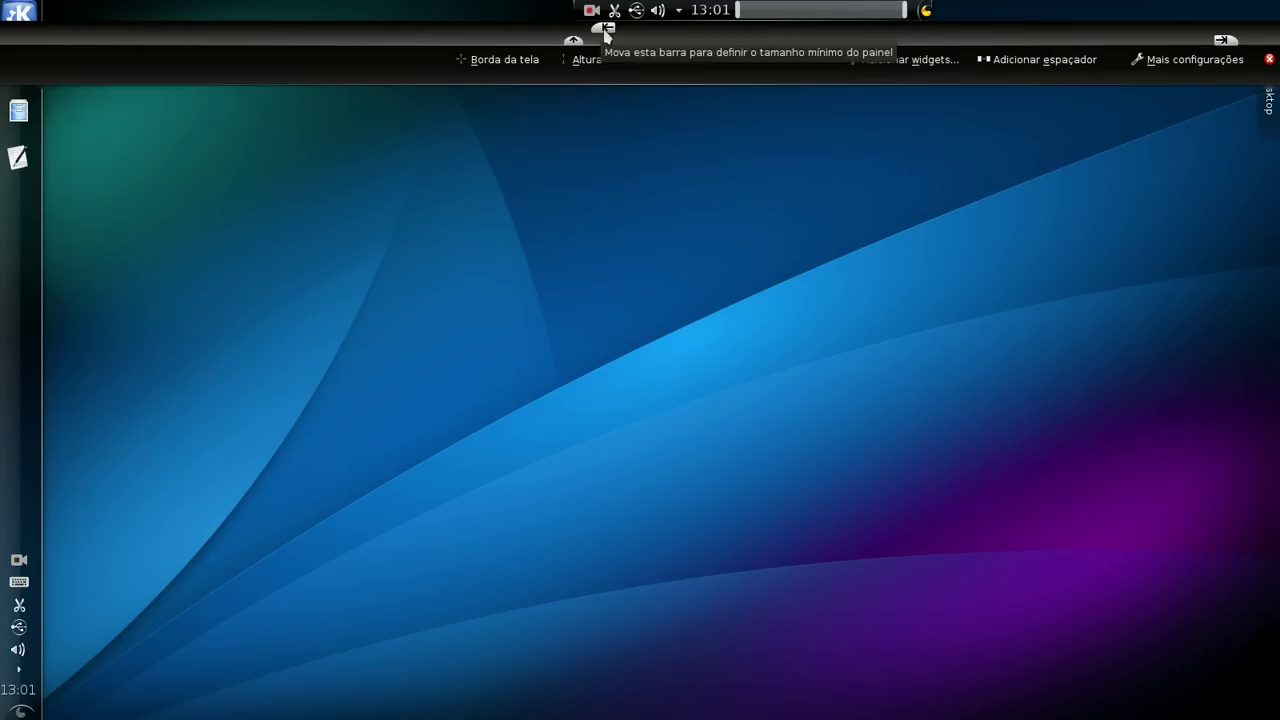
left_click_drag(603, 36, 599, 36)
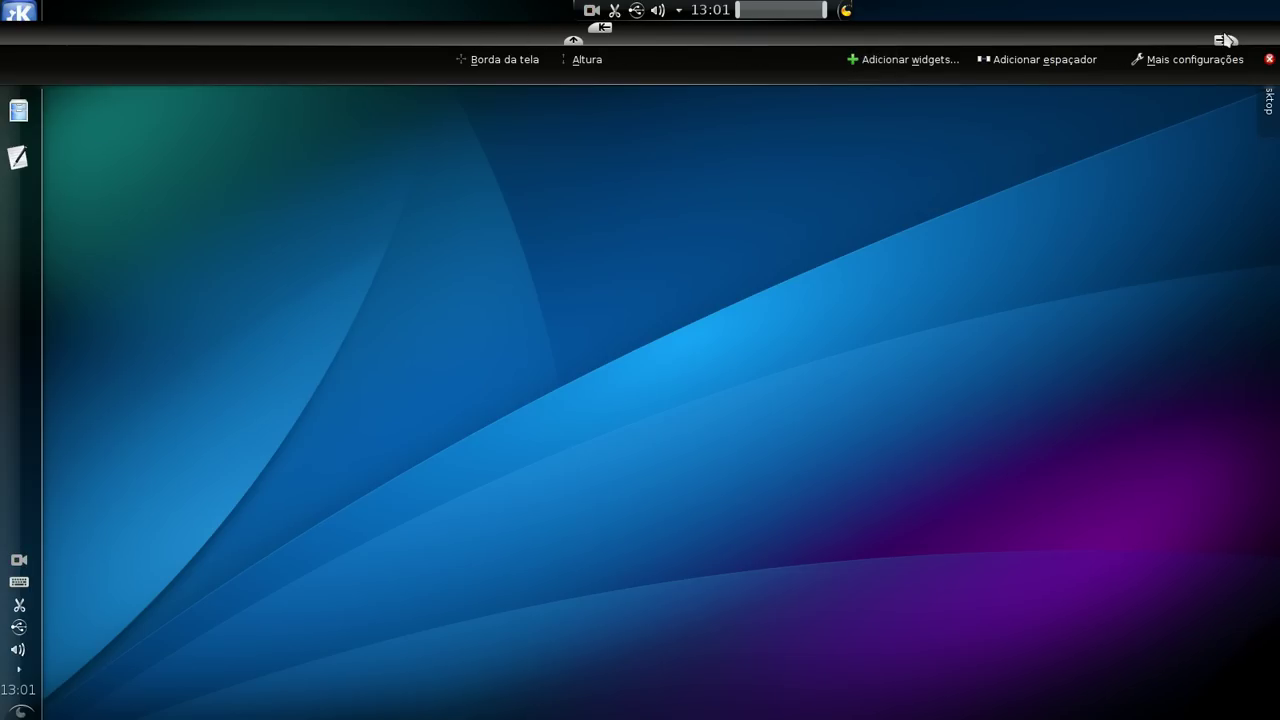
Move the top panel's start farther left and stretch its minimum and maximum length to the right screen edge
left_click_drag(577, 45, 390, 40)
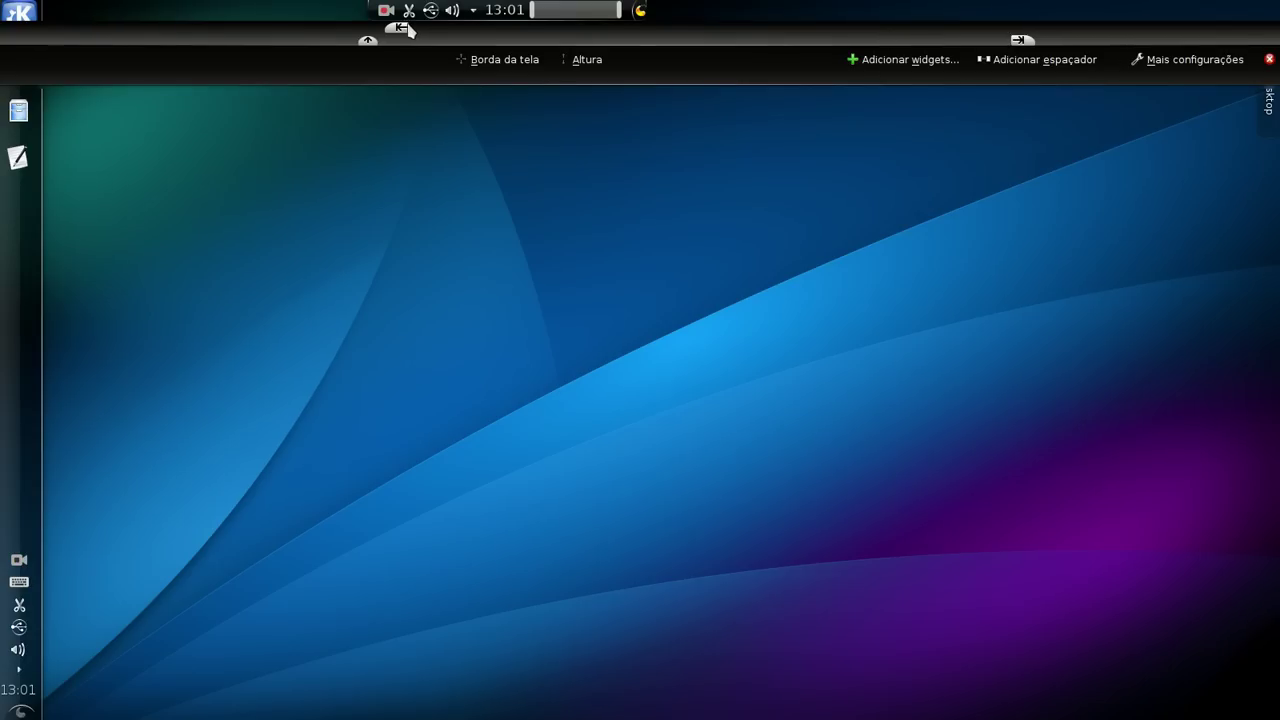
left_click_drag(1016, 40, 1274, 40)
left_click_drag(390, 32, 1274, 36)
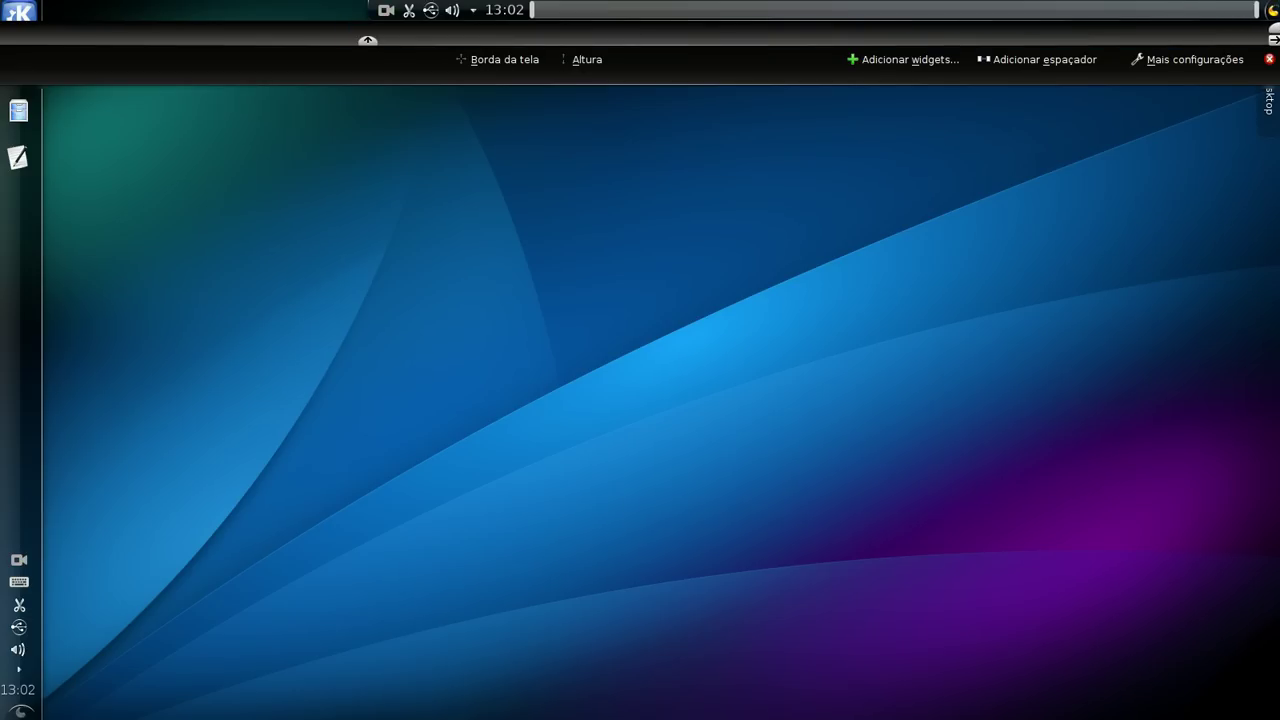
left_click(621, 131)
mouse_move(385, 34)
left_click_drag(364, 42, 298, 44)
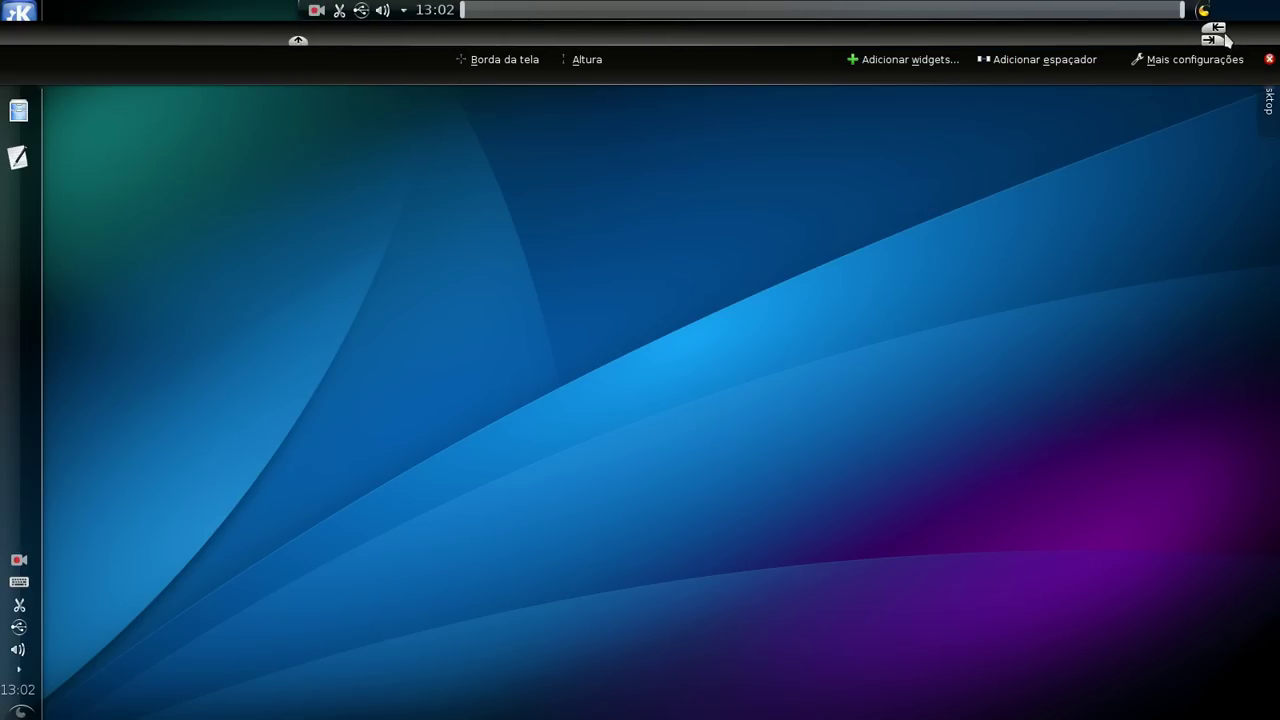
left_click_drag(1214, 40, 1270, 27)
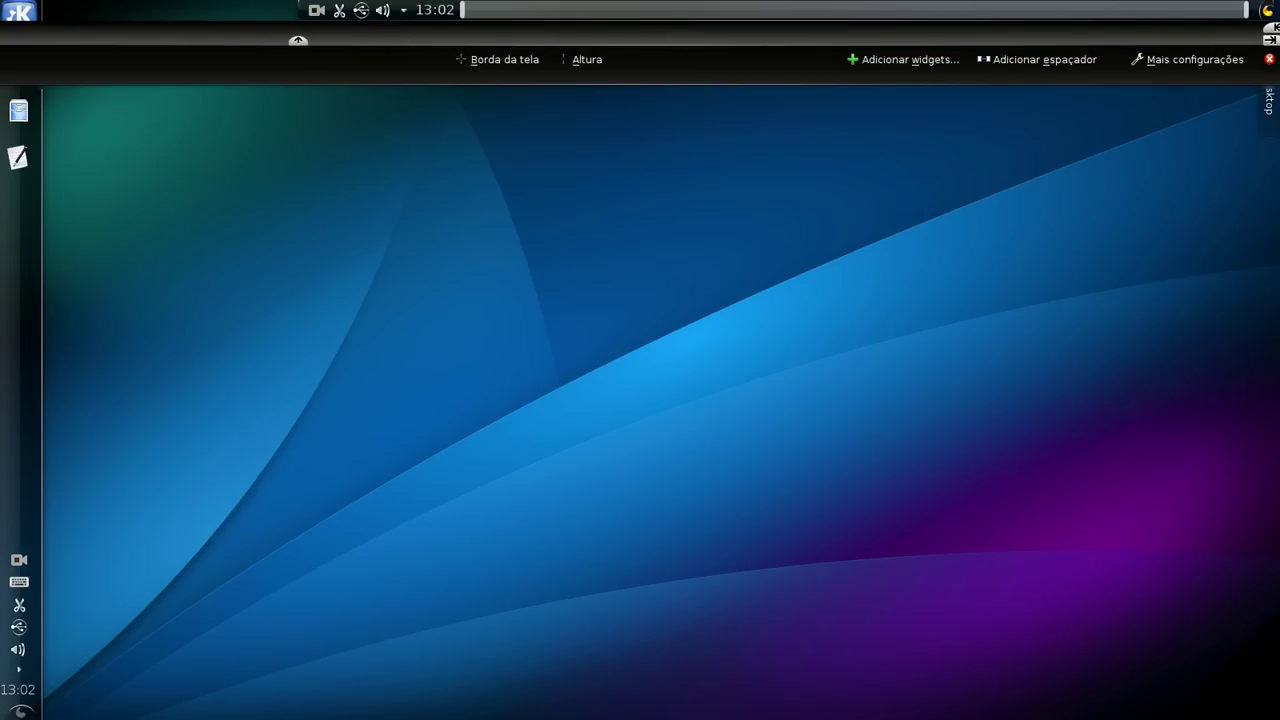
Move the panel spacer to the start of the top panel, before the notification area, and close the settings
left_click(1040, 59)
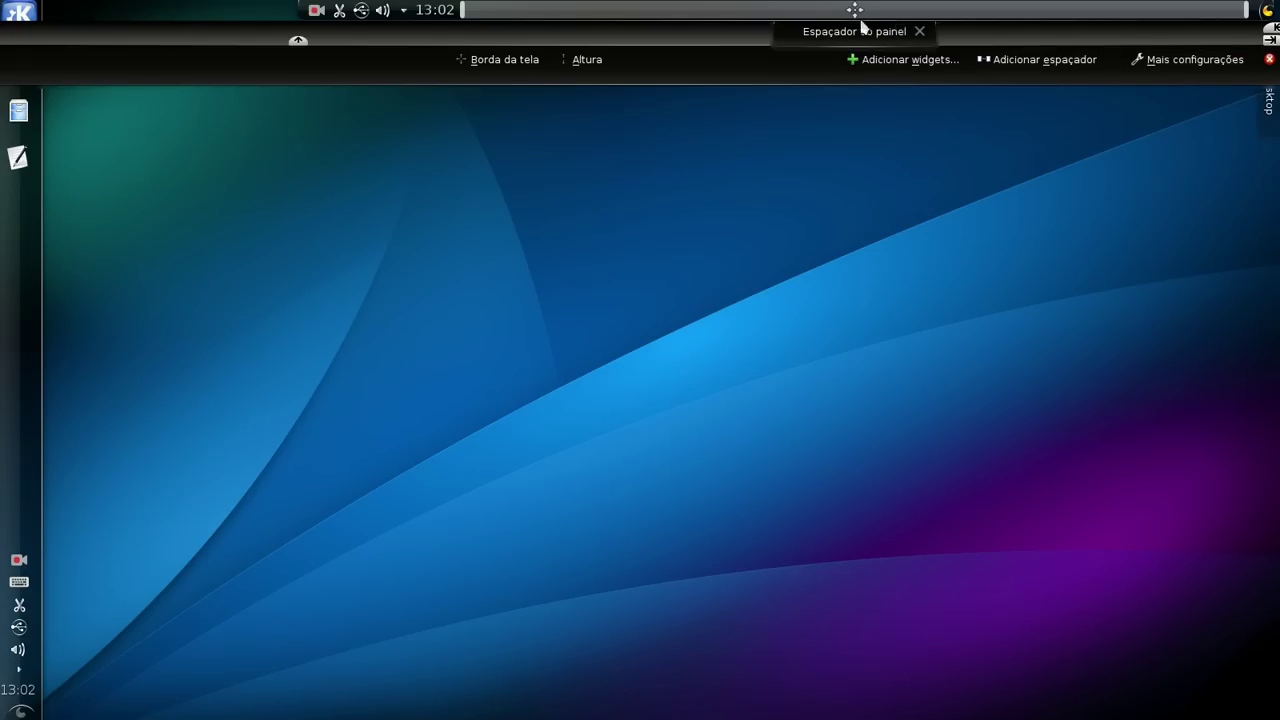
left_click_drag(855, 10, 305, 9)
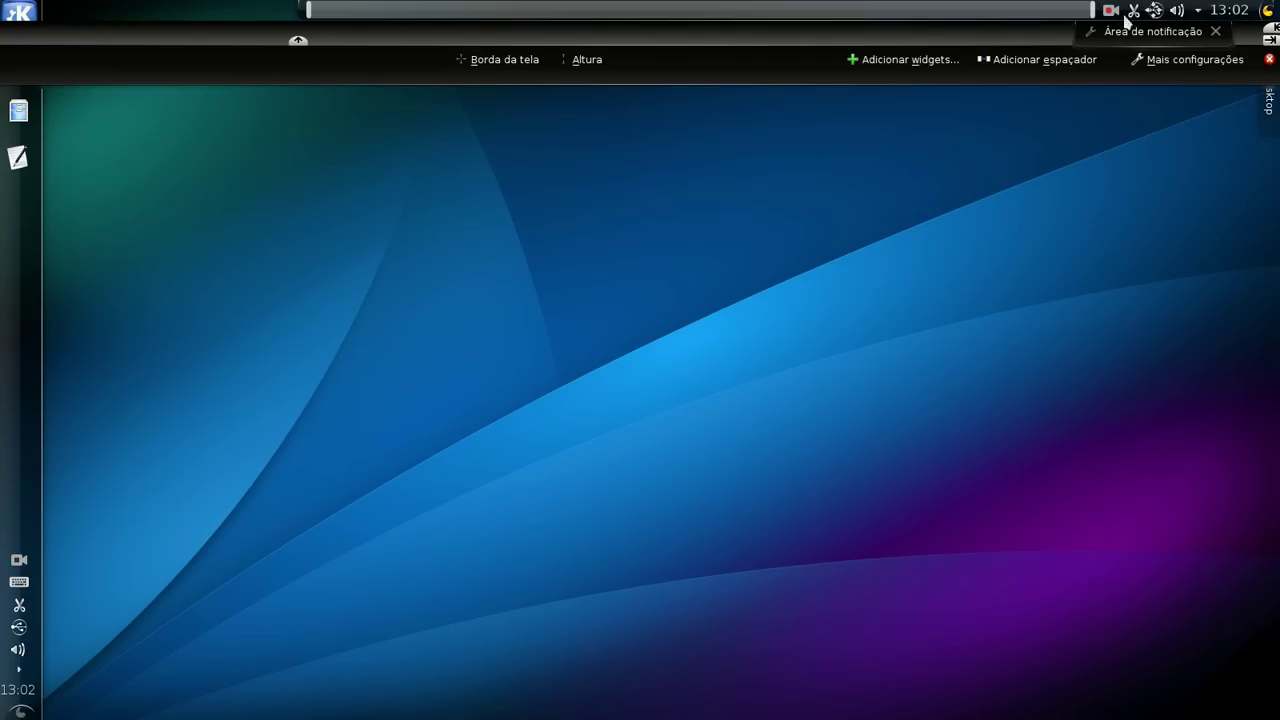
left_click(1080, 193)
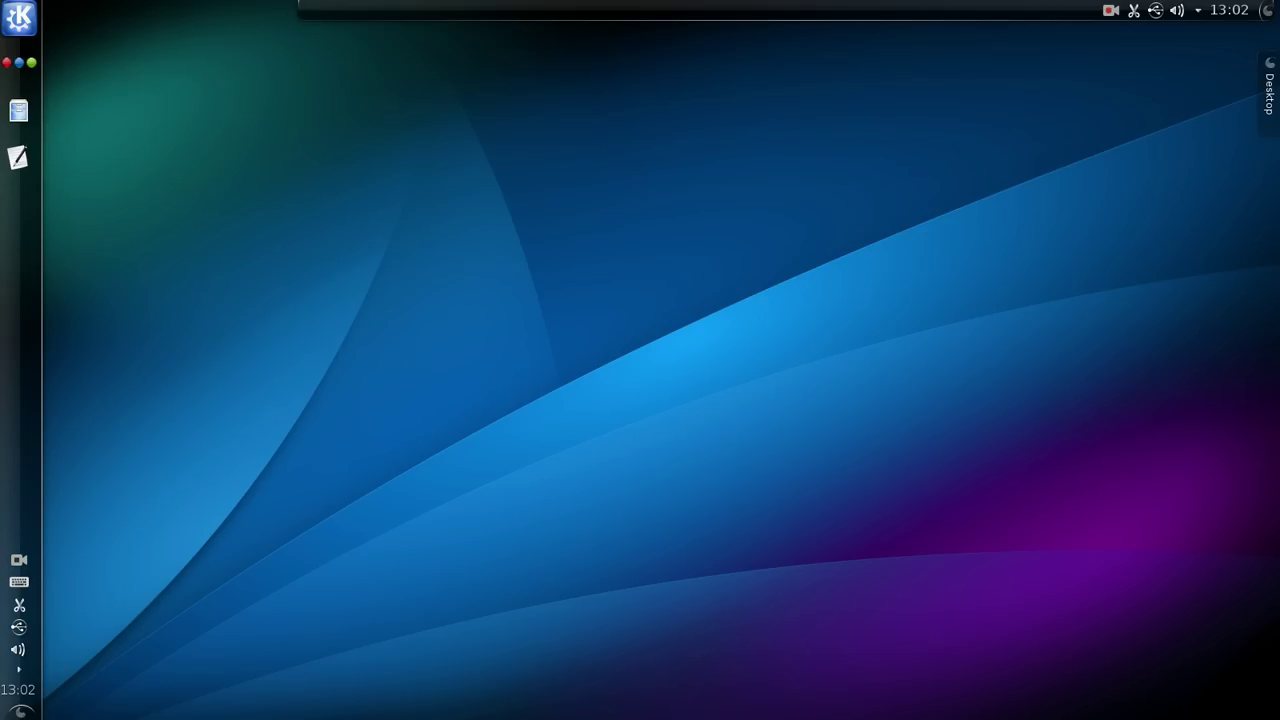
Stretch the top panel from the left launcher panel to the right screen edge and close the settings
left_click(1270, 10)
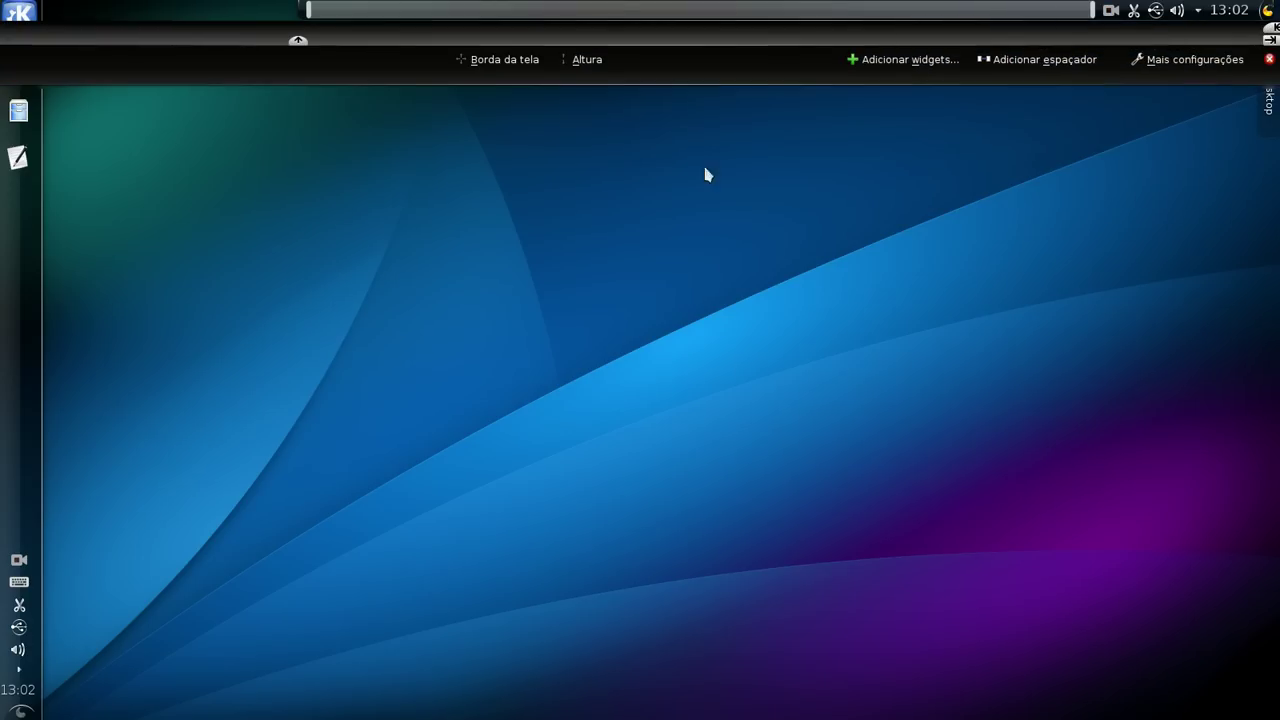
left_click_drag(300, 44, 214, 42)
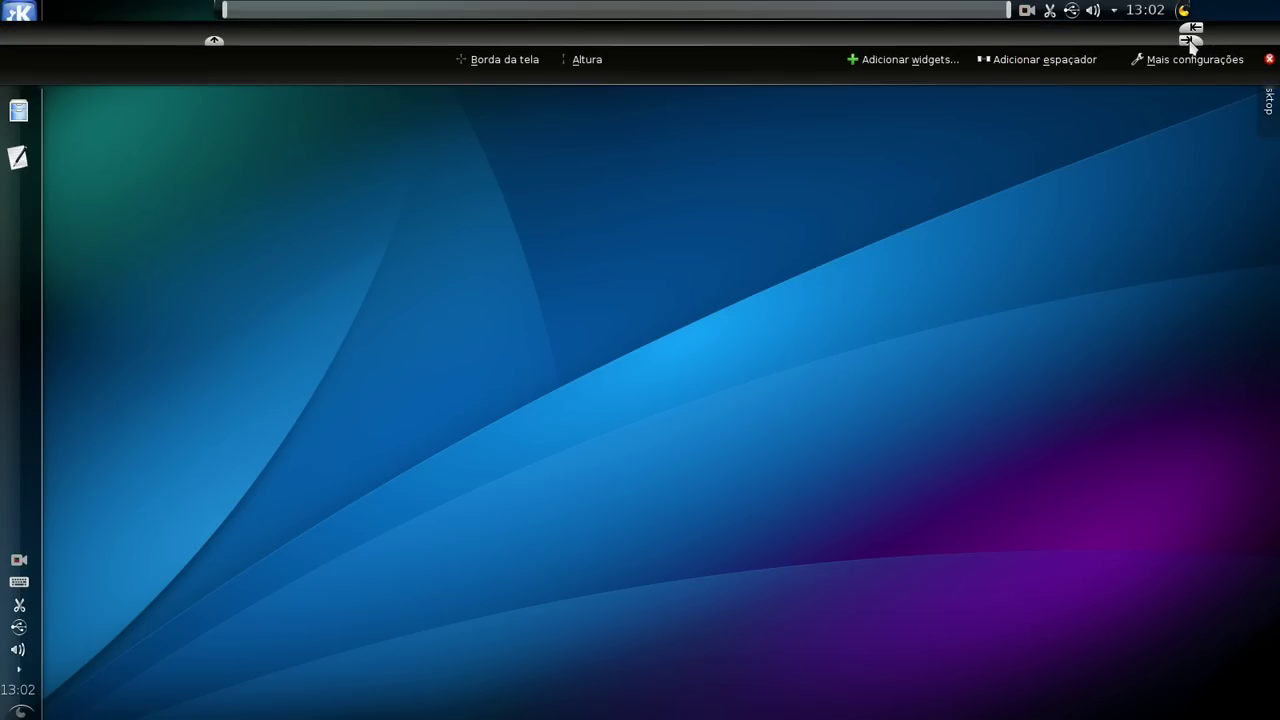
left_click_drag(1190, 42, 1279, 24)
left_click_drag(215, 42, 43, 38)
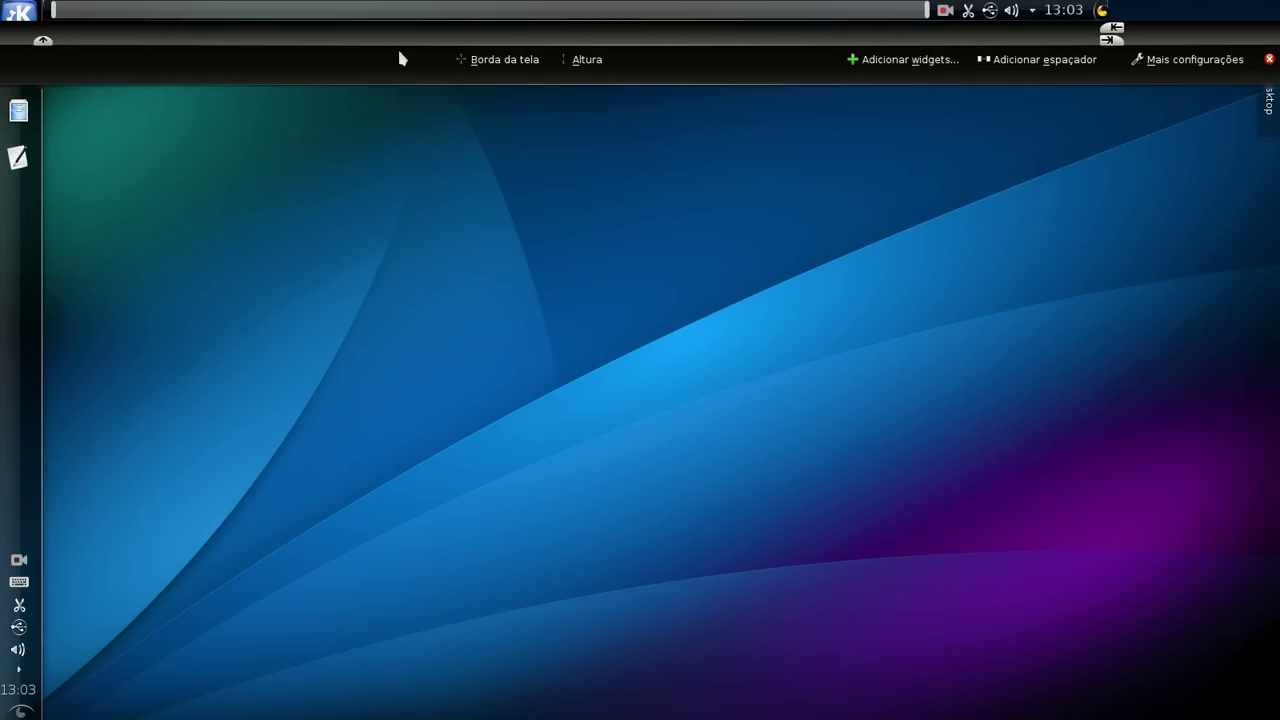
left_click_drag(1117, 33, 1268, 34)
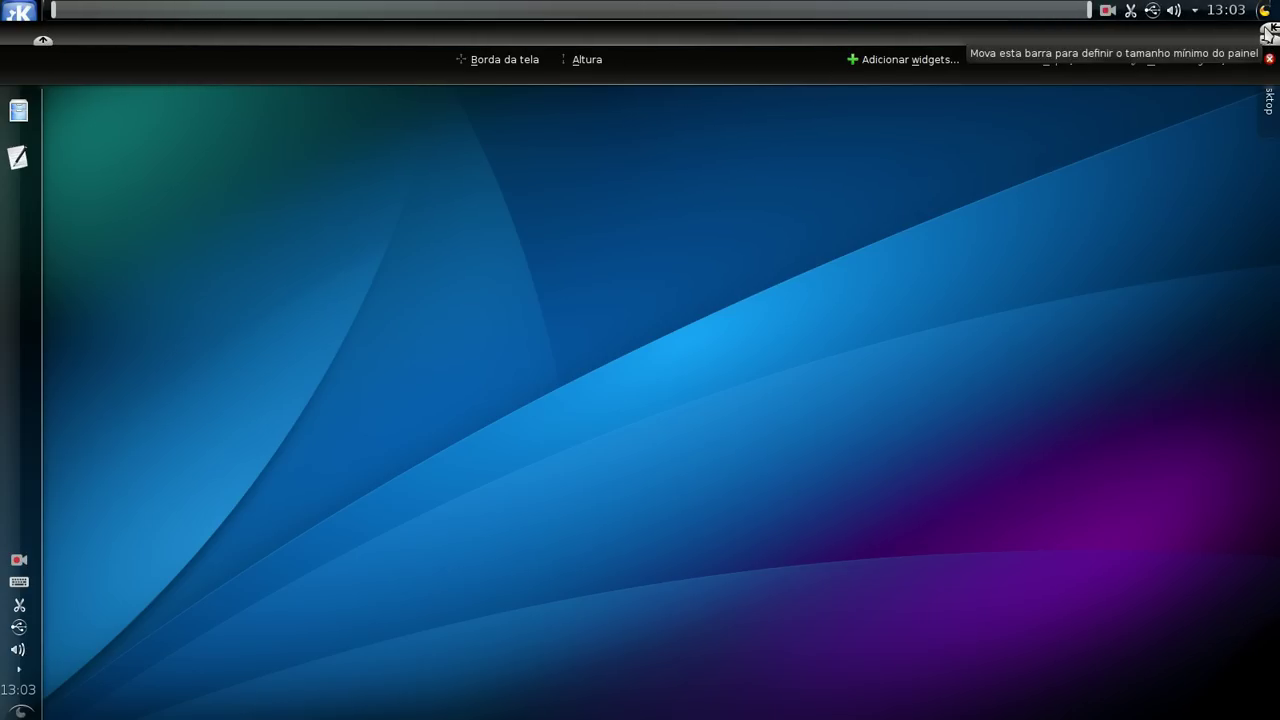
left_click(1068, 240)
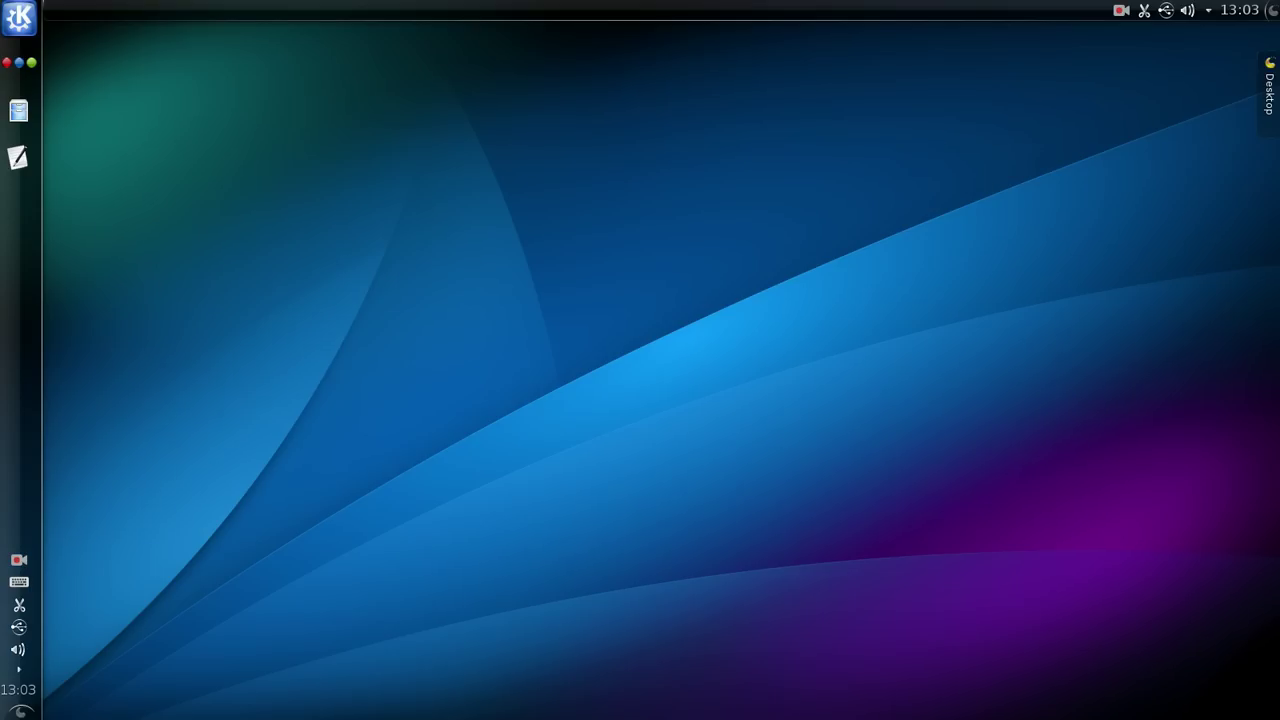
left_click(1270, 85)
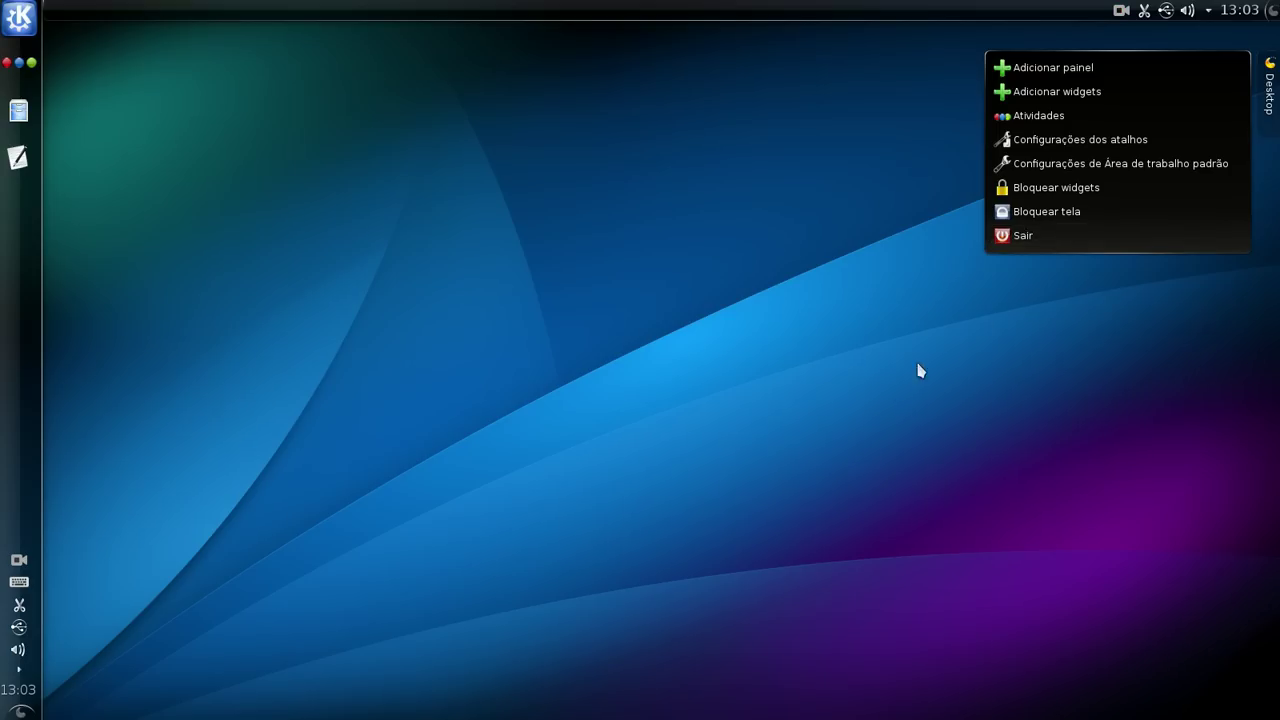
left_click(892, 402)
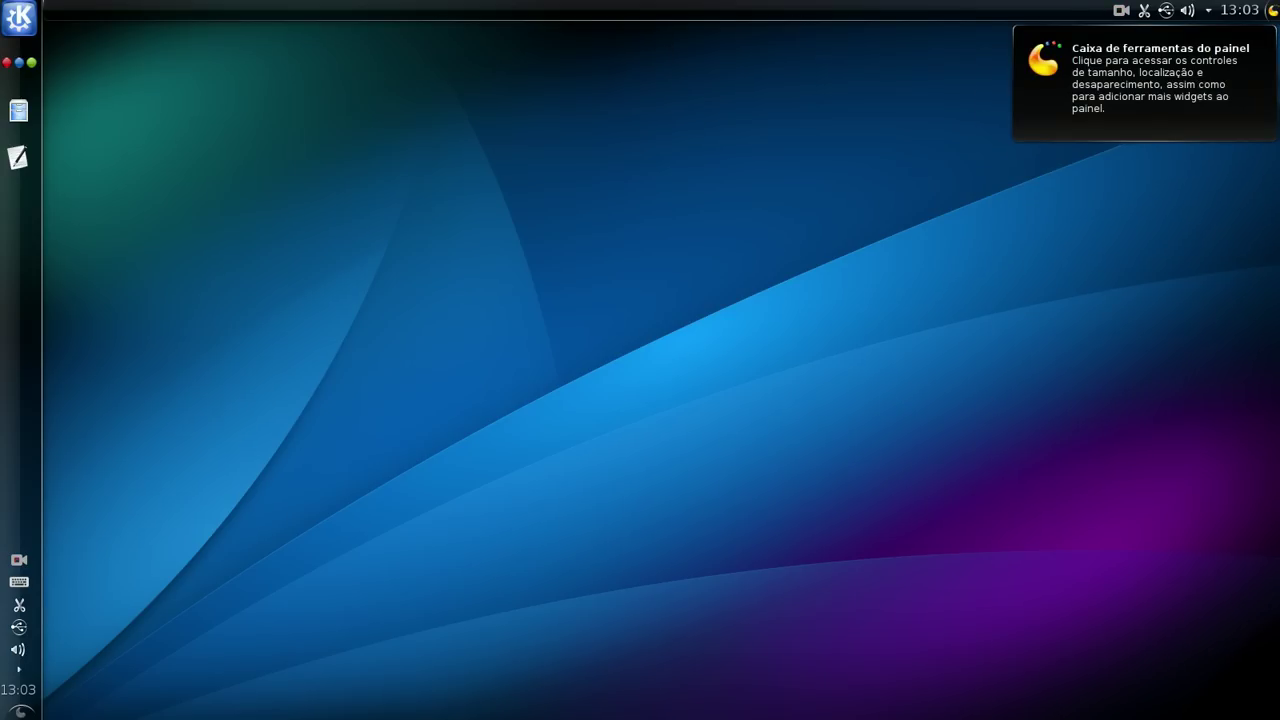
Browse the available widgets and add Bloquear/encerrar sessão to the top panel, to the right of the clock
left_click(1273, 10)
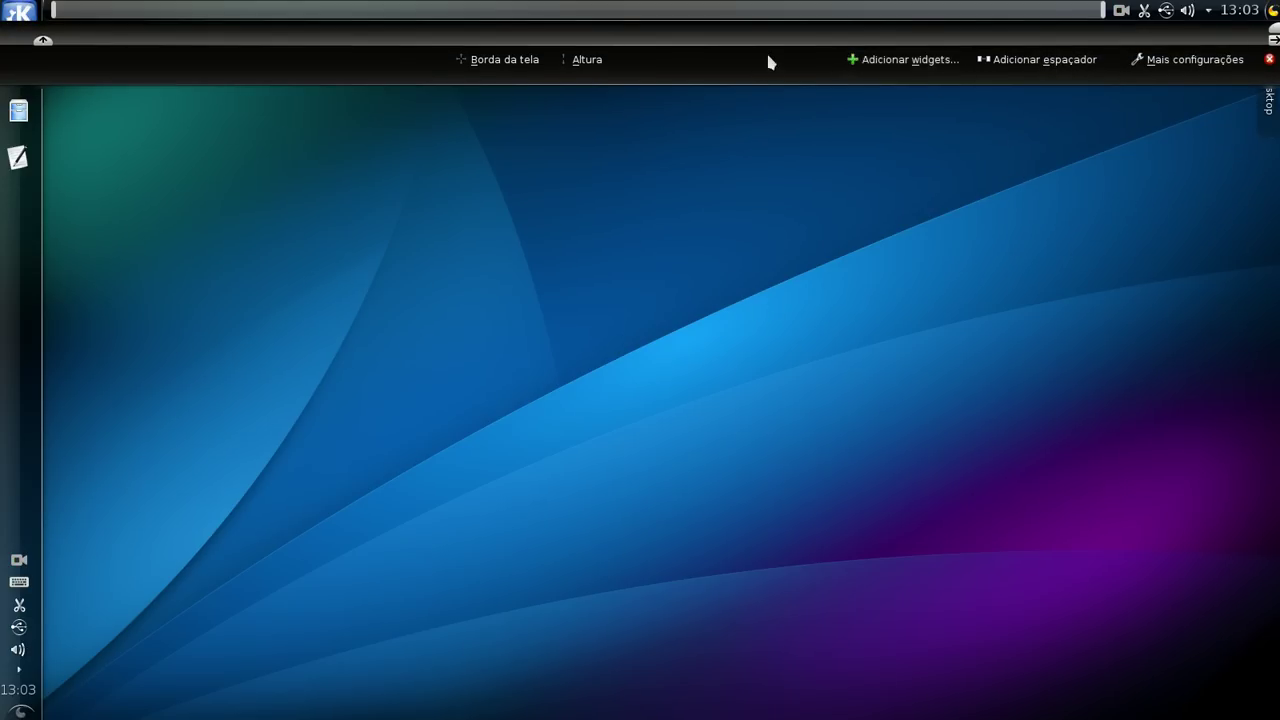
left_click(910, 60)
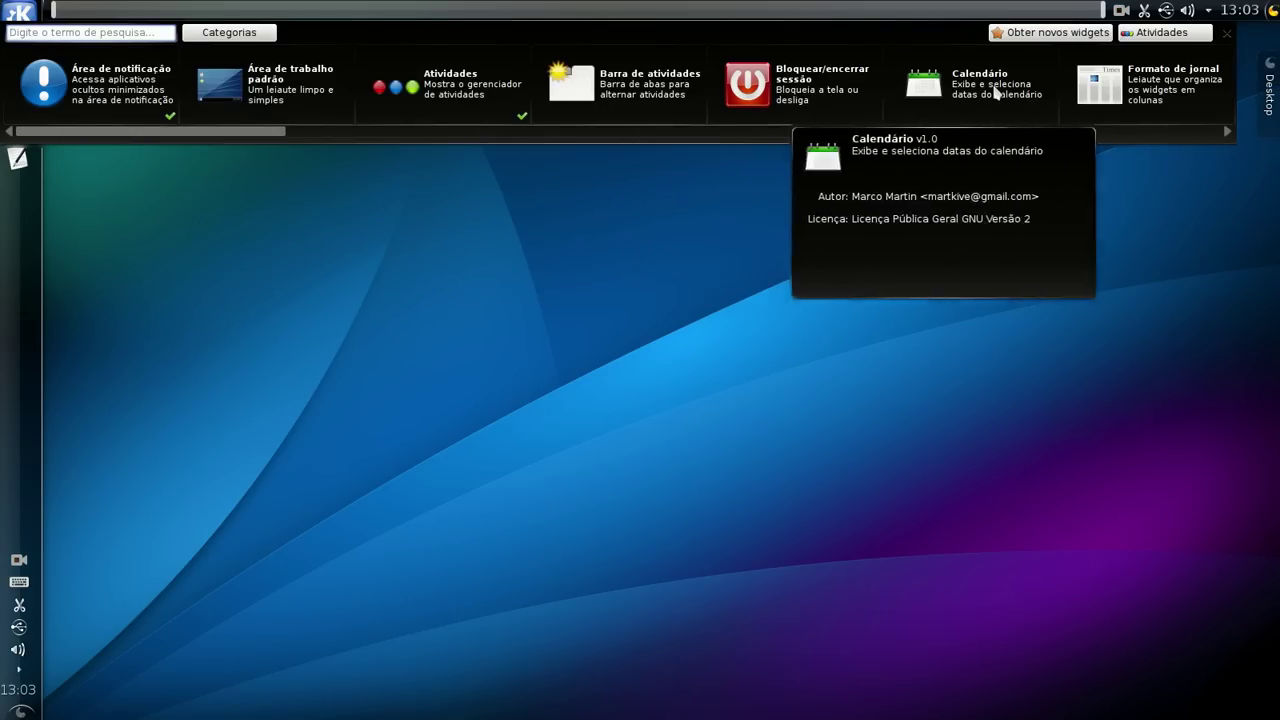
left_click_drag(200, 133, 632, 152)
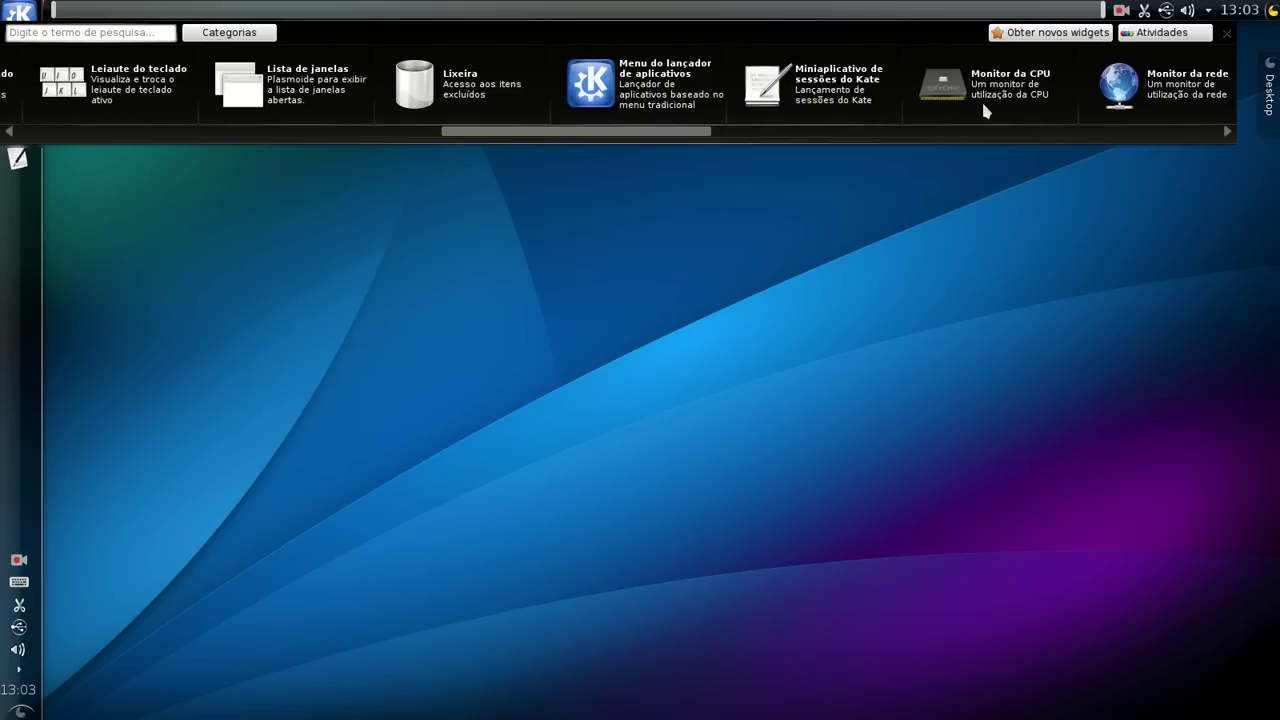
mouse_move(990, 98)
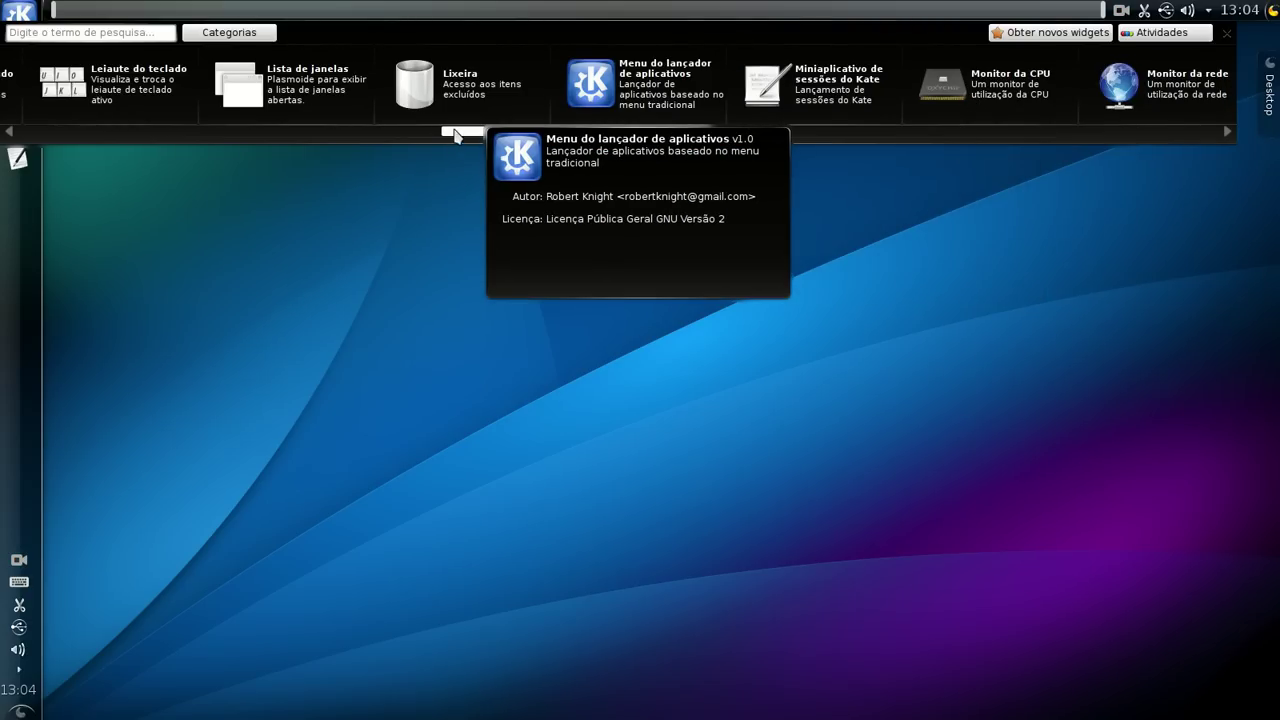
left_click_drag(455, 135, 464, 132)
left_click_drag(634, 138, 144, 136)
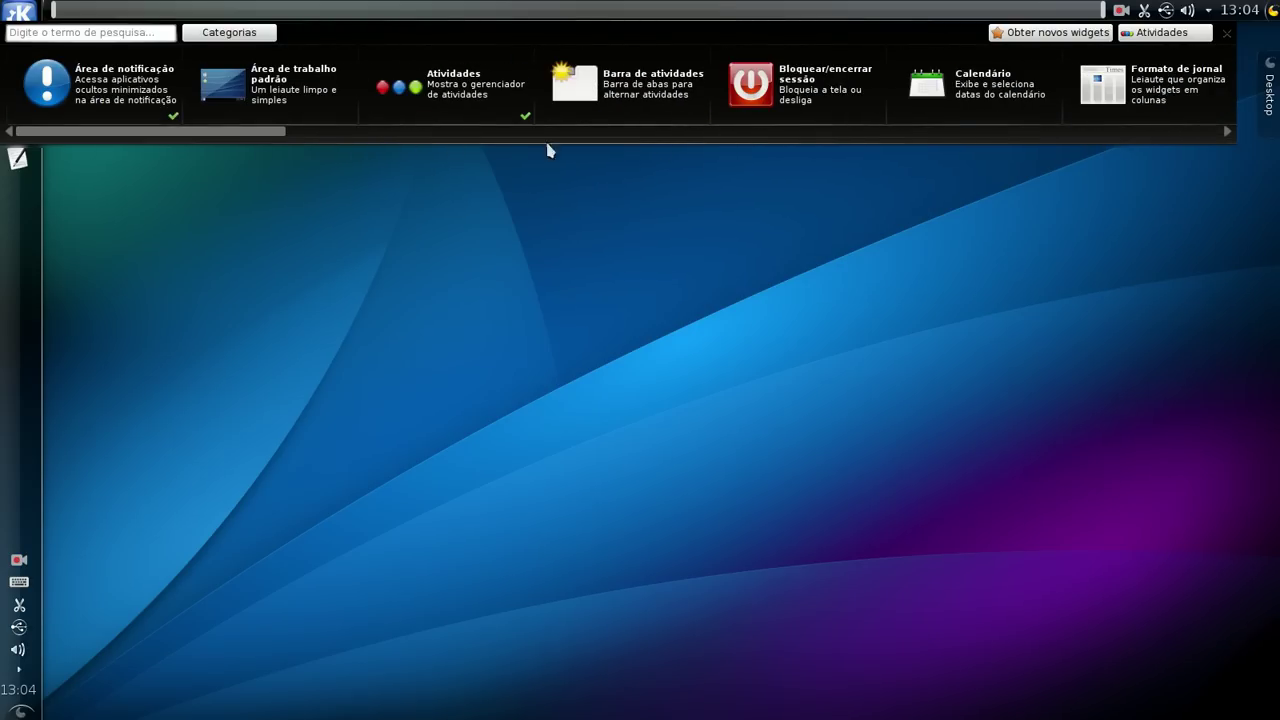
mouse_move(796, 103)
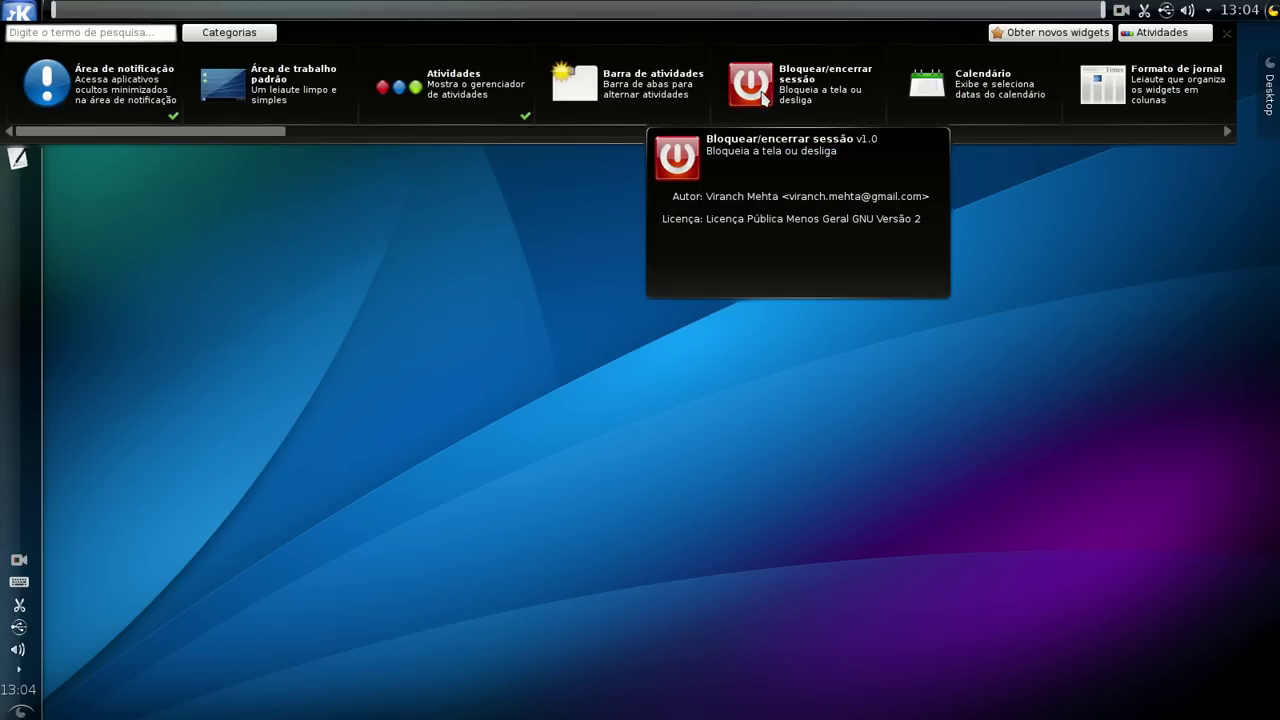
left_click_drag(752, 100, 1262, 8)
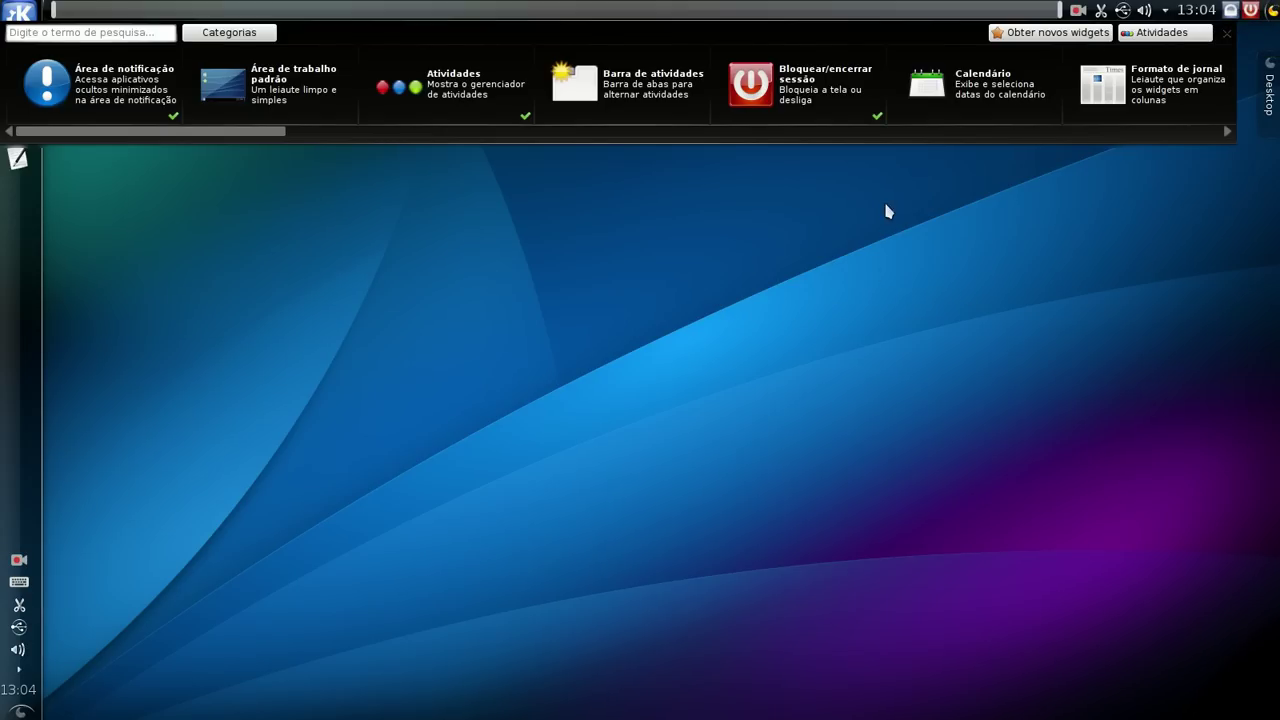
Close the widget browser and panel settings, and check the lock/logout widget's session-ending options, cancelling the dialog
left_click(1226, 32)
left_click(1272, 10)
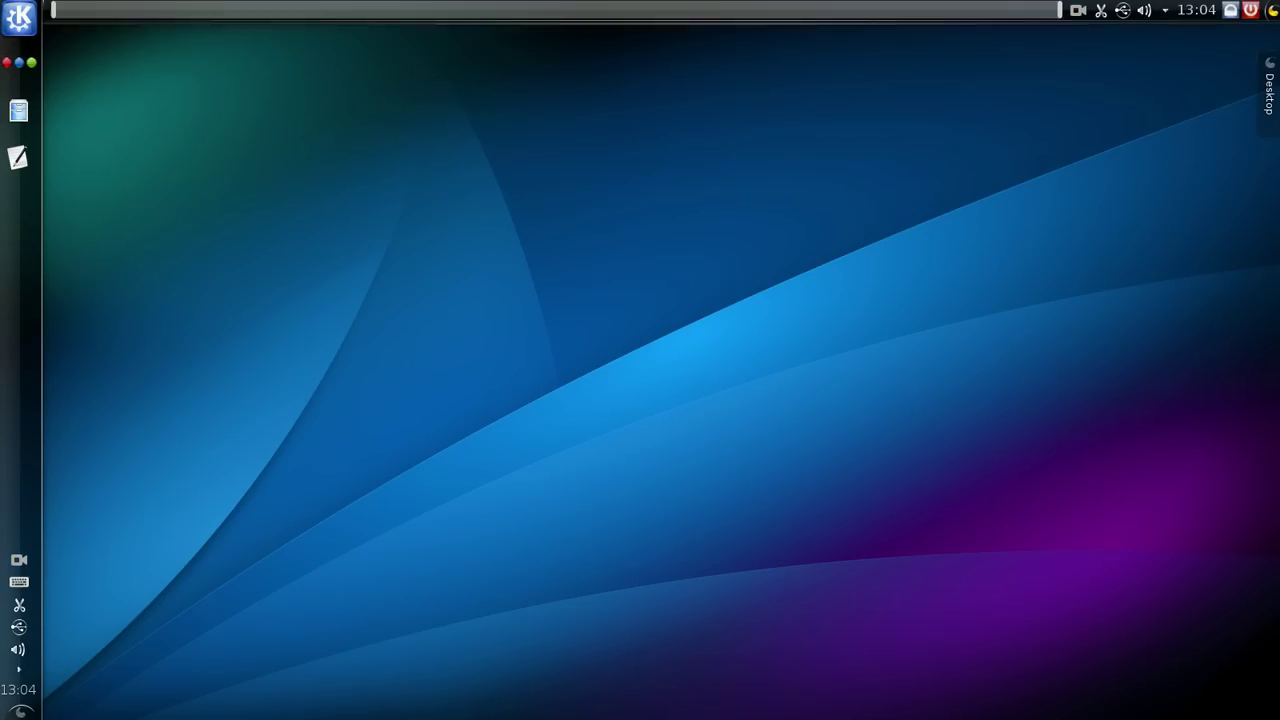
left_click(649, 263)
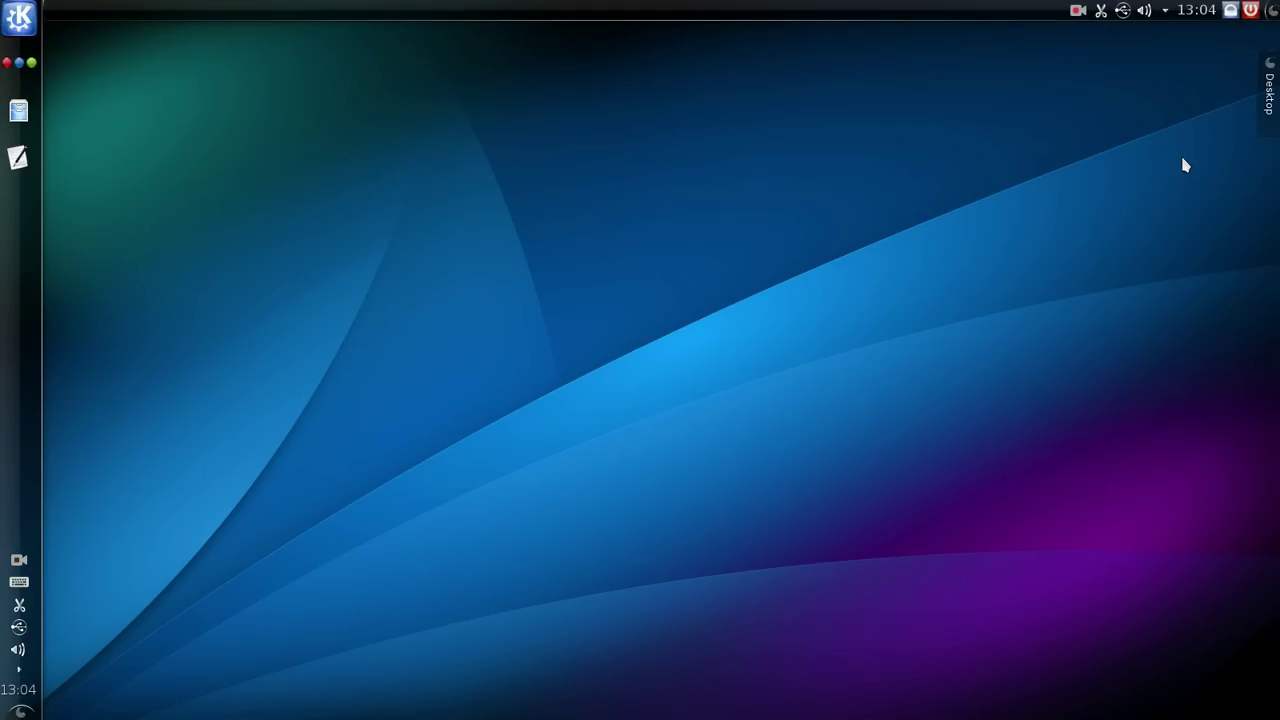
left_click(1250, 10)
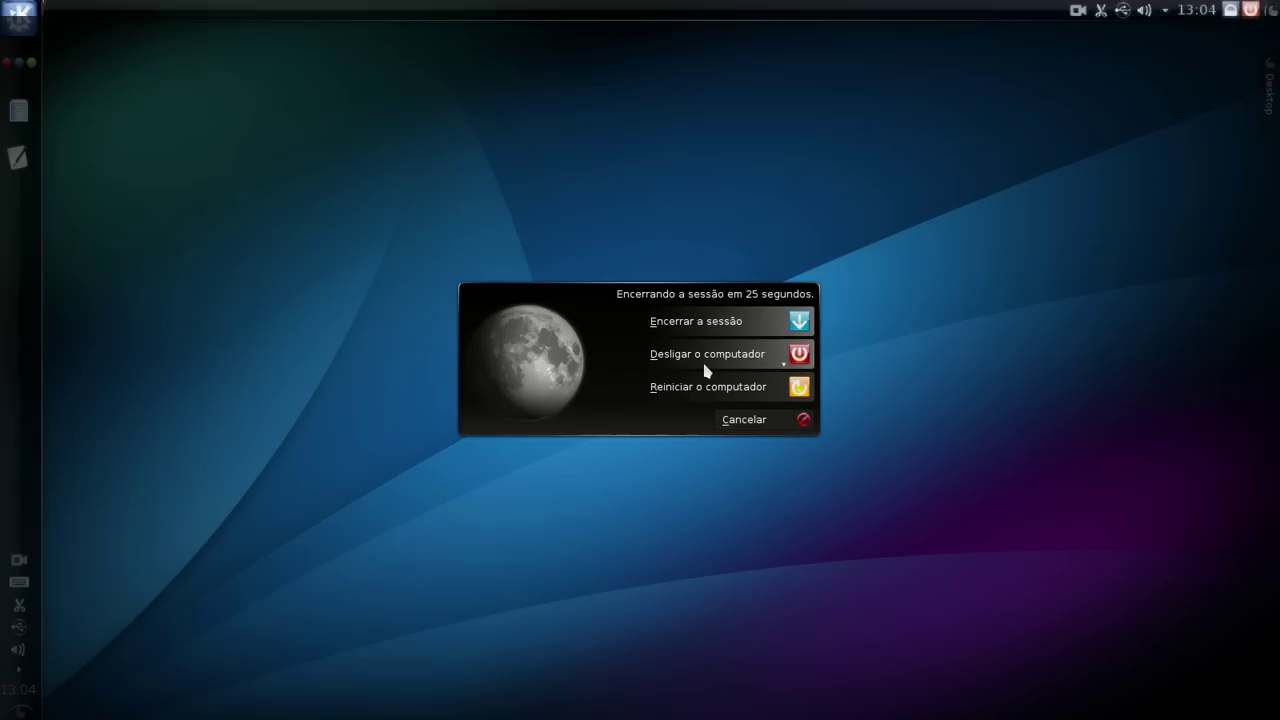
left_click(751, 421)
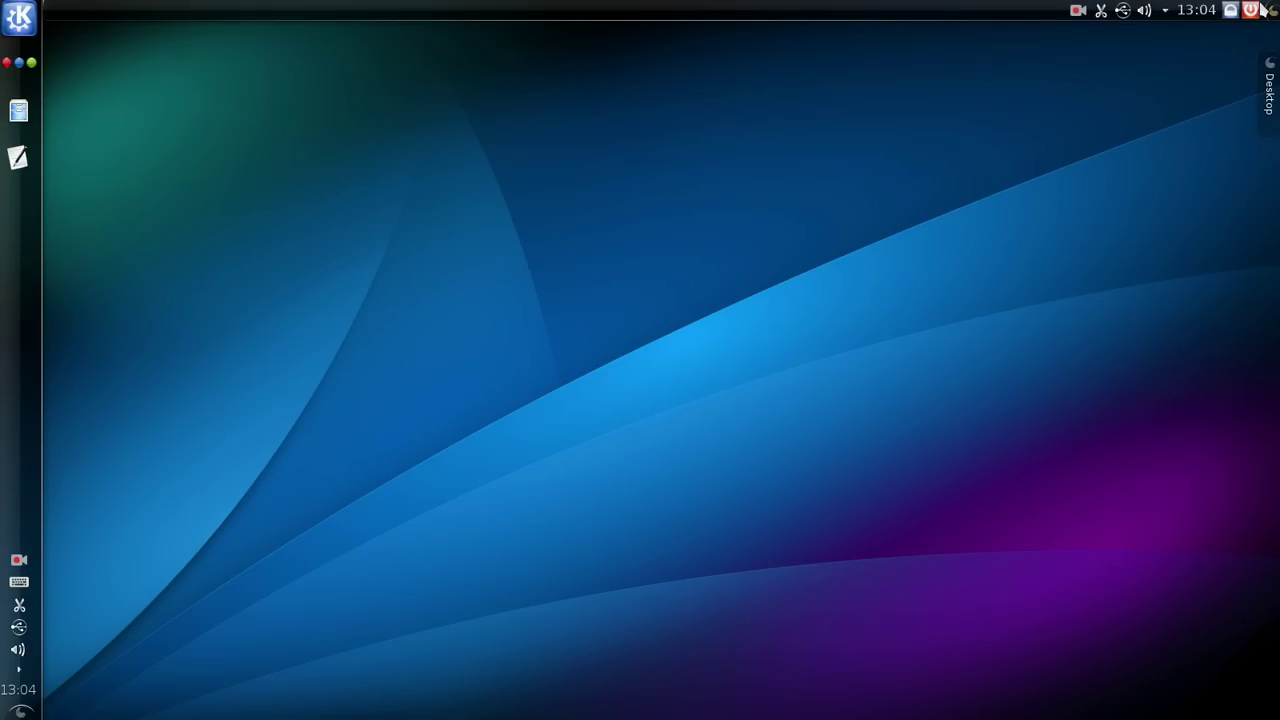
Add the Configurações do Sistema favourite from the application launcher to the top panel, before the notification area
left_click(20, 28)
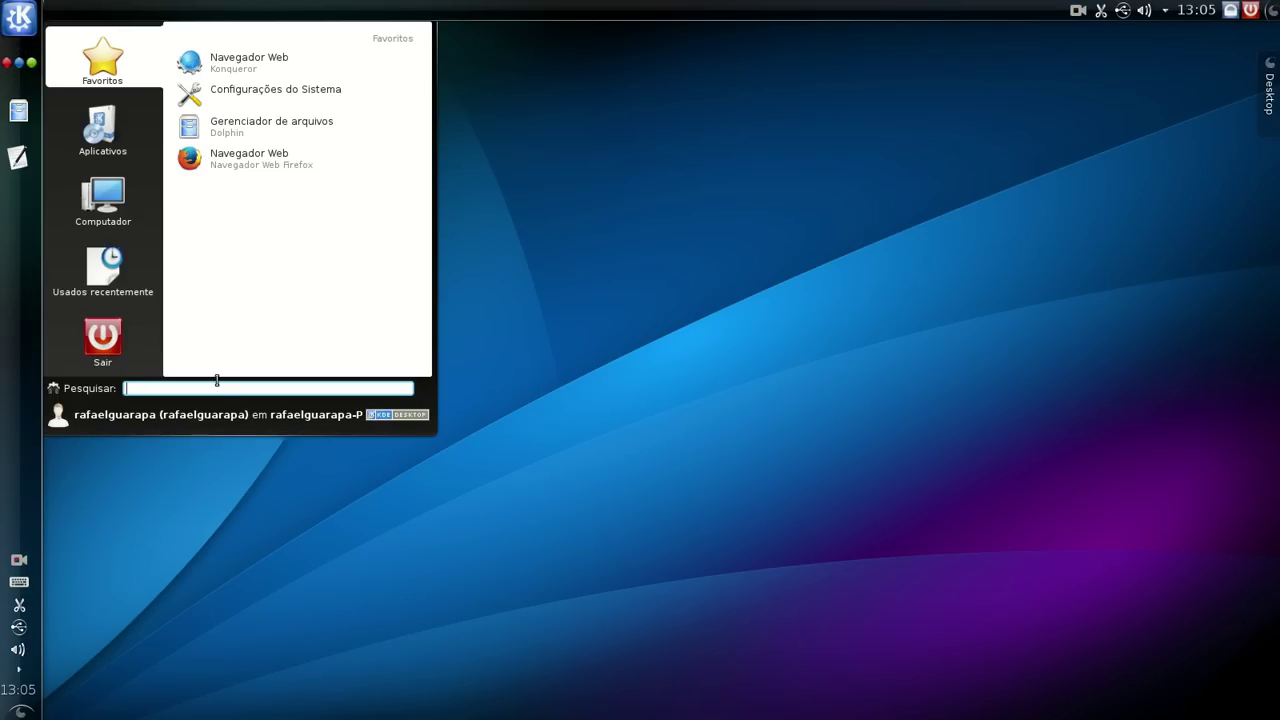
right_click(228, 107)
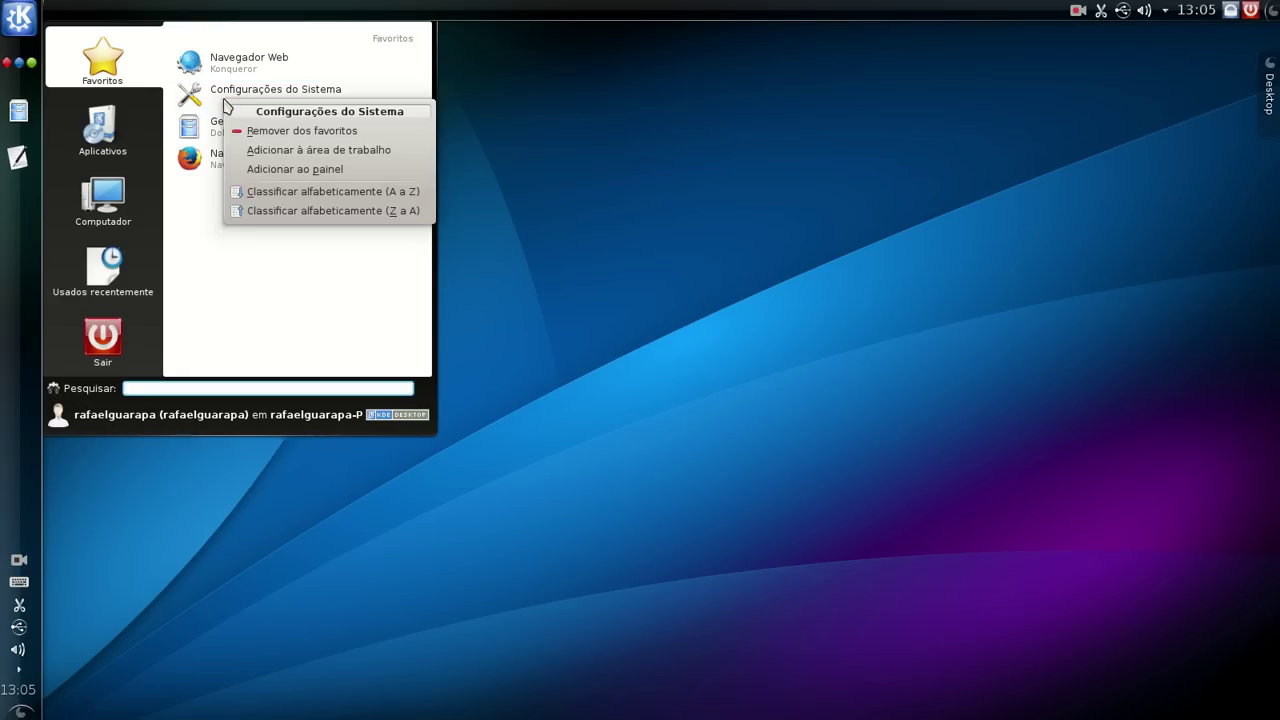
left_click(214, 94)
left_click_drag(246, 94, 1048, 14)
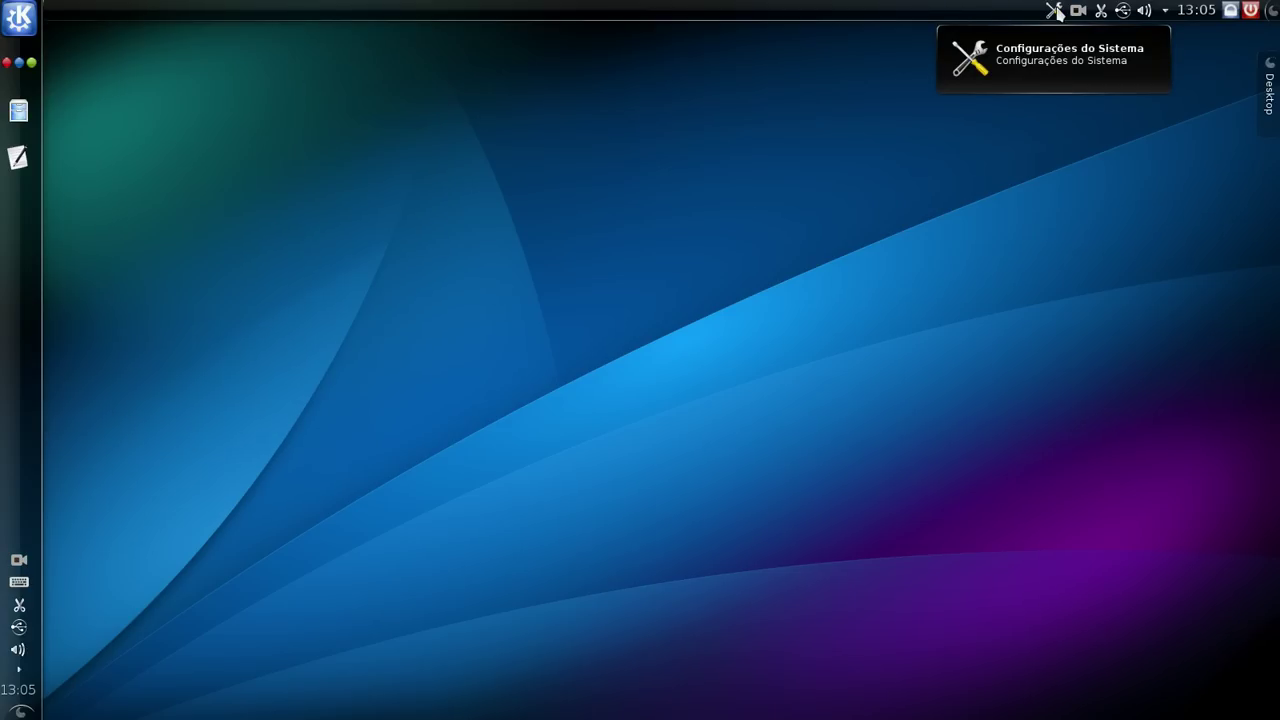
Launch Configurações do Sistema from its new top panel icon, check the task manager's options, and close the window
left_click(1055, 11)
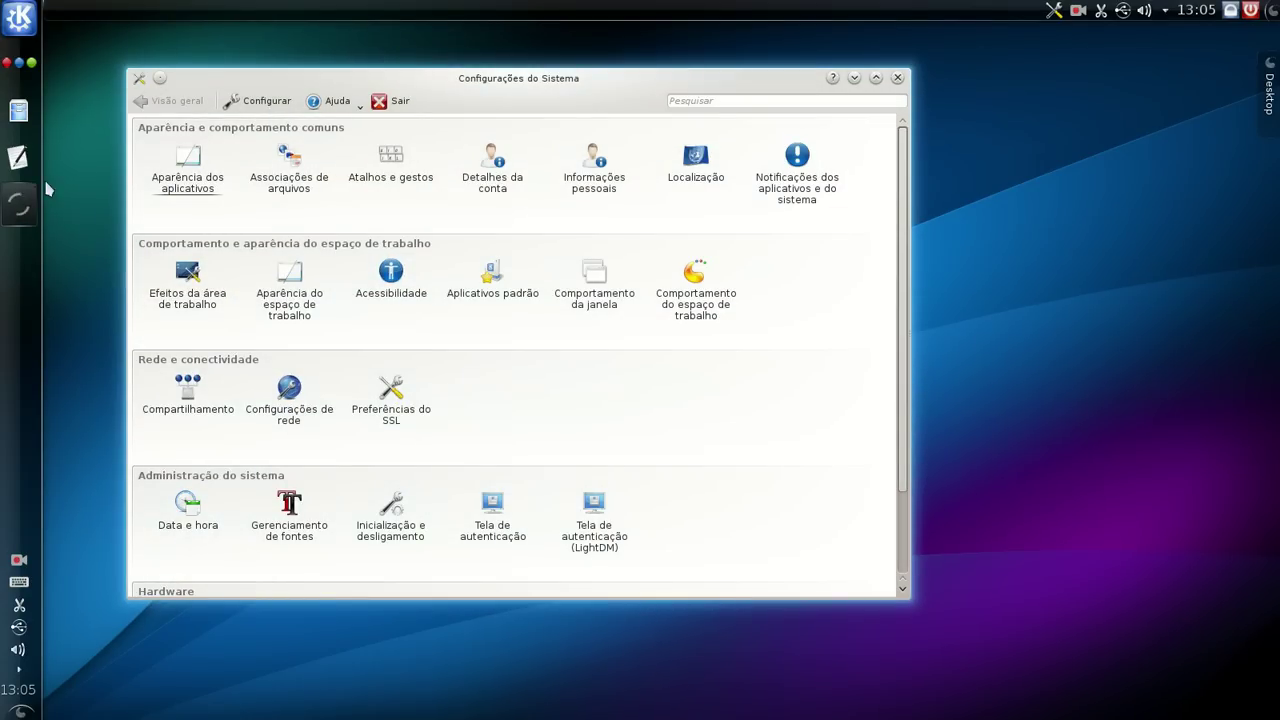
right_click(20, 305)
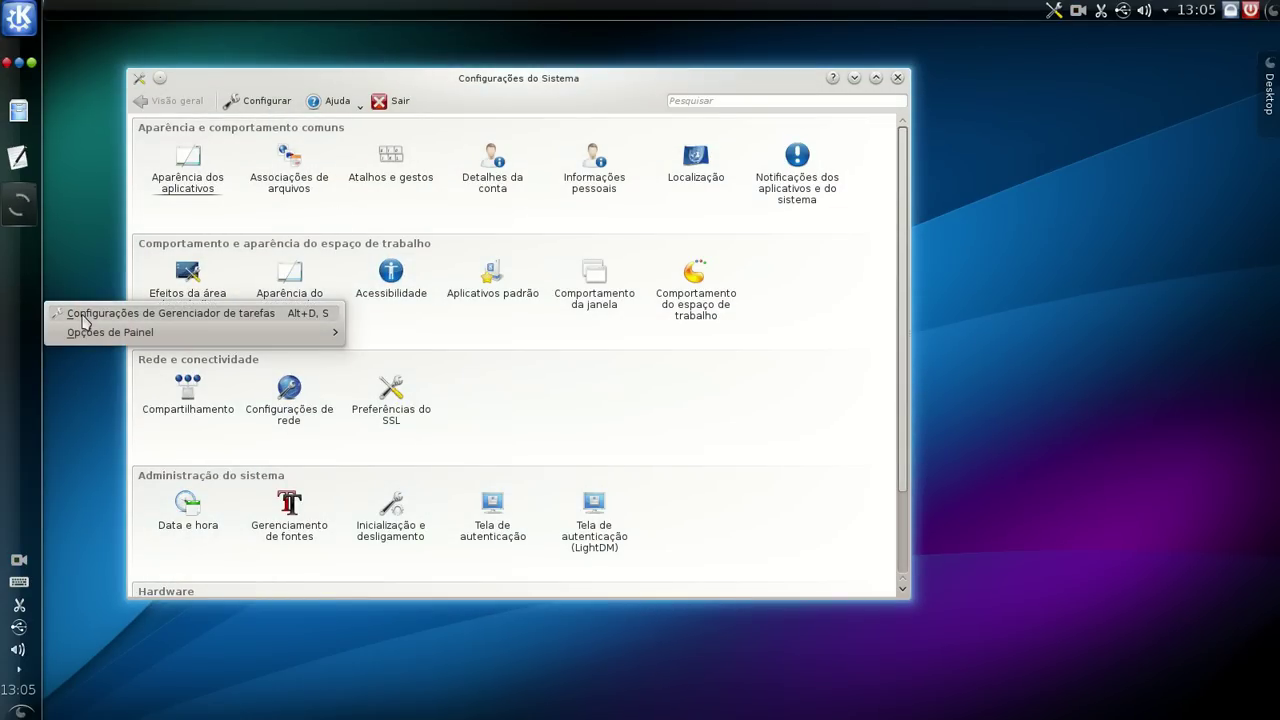
left_click(471, 77)
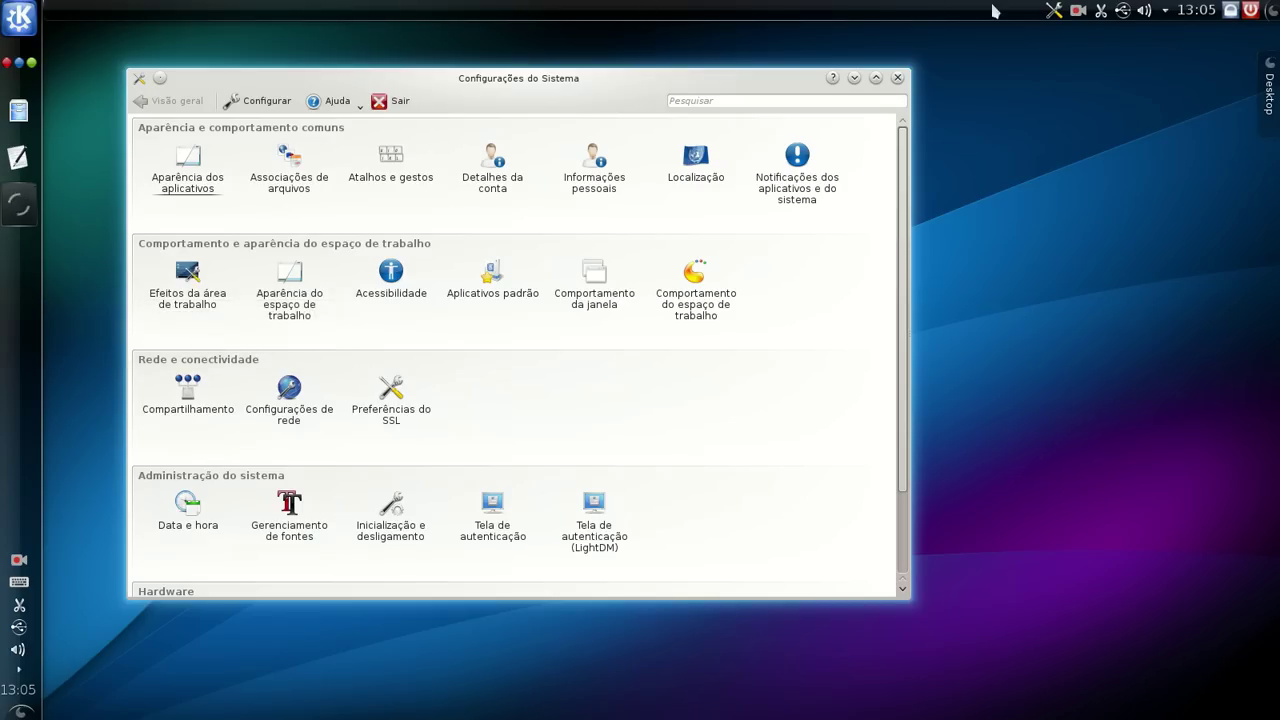
left_click(897, 77)
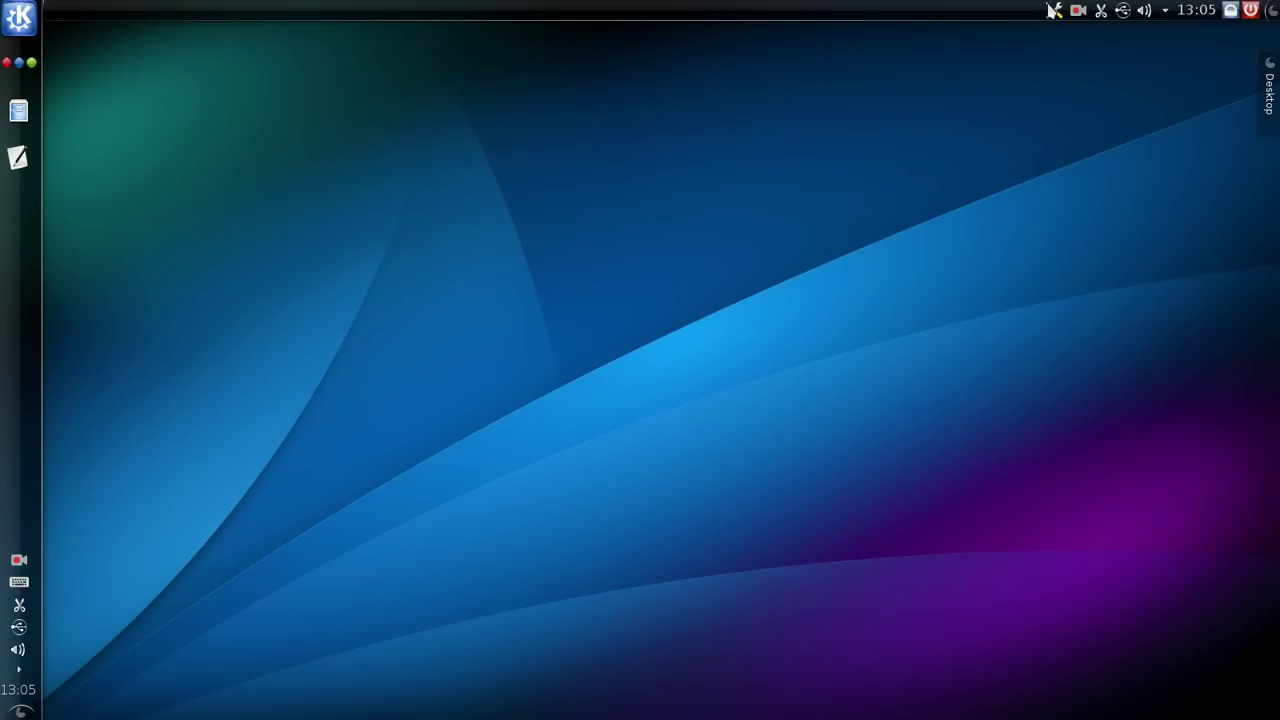
Open the top panel's settings and move the Configurações do Sistema icon between the notification area and the clock
left_click(1270, 10)
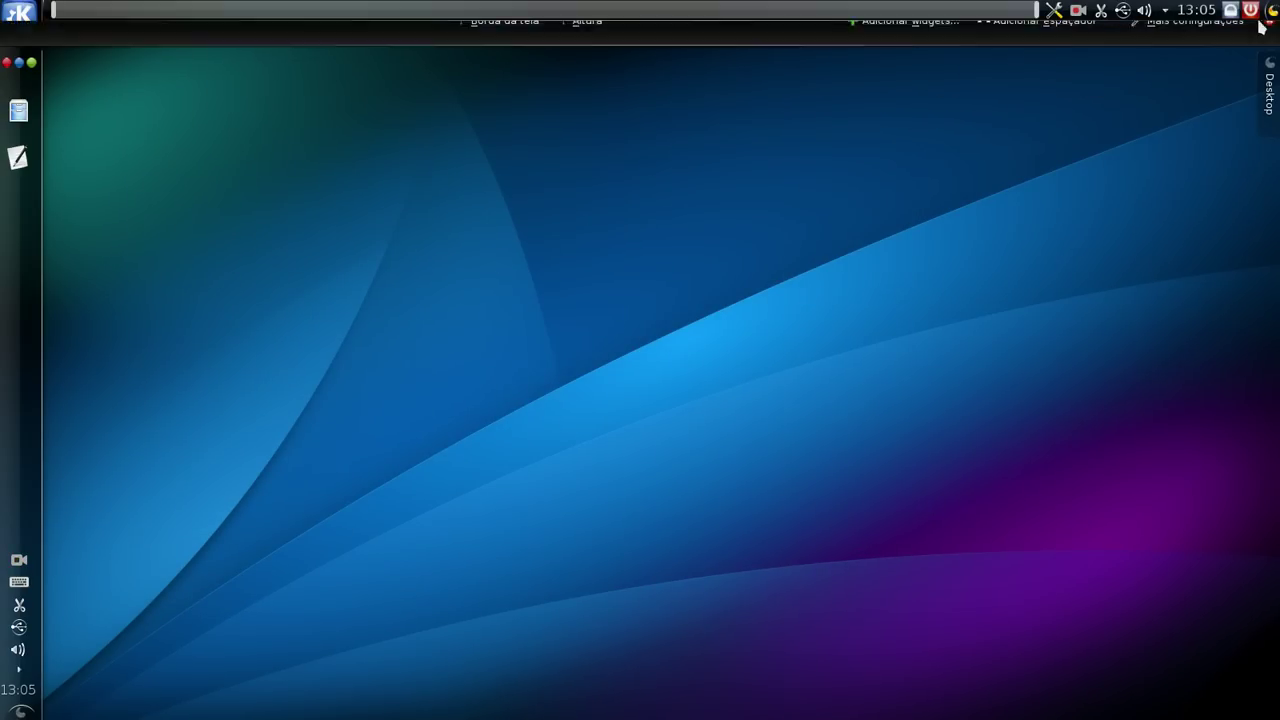
mouse_move(1054, 14)
left_click_drag(1054, 14, 1164, 12)
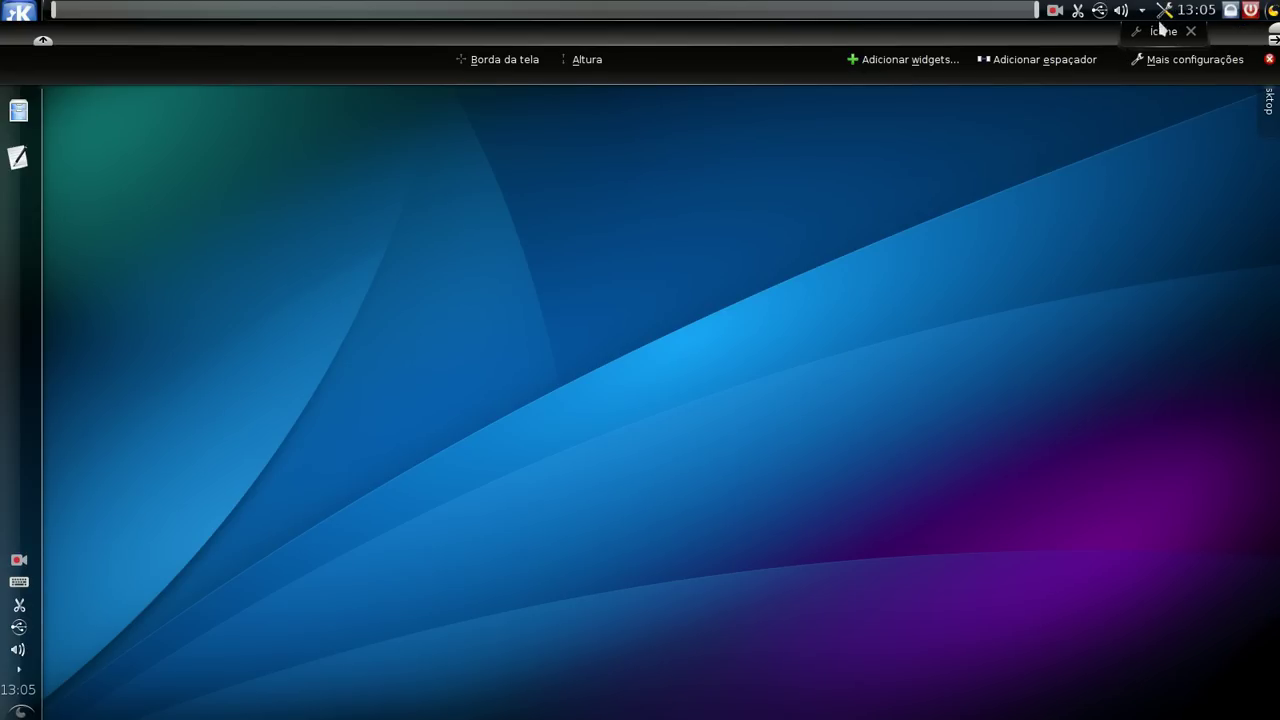
Remove the Configurações do Sistema icon and the Bloquear/encerrar sessão widget from the top panel, and close the panel settings
left_click(1171, 33)
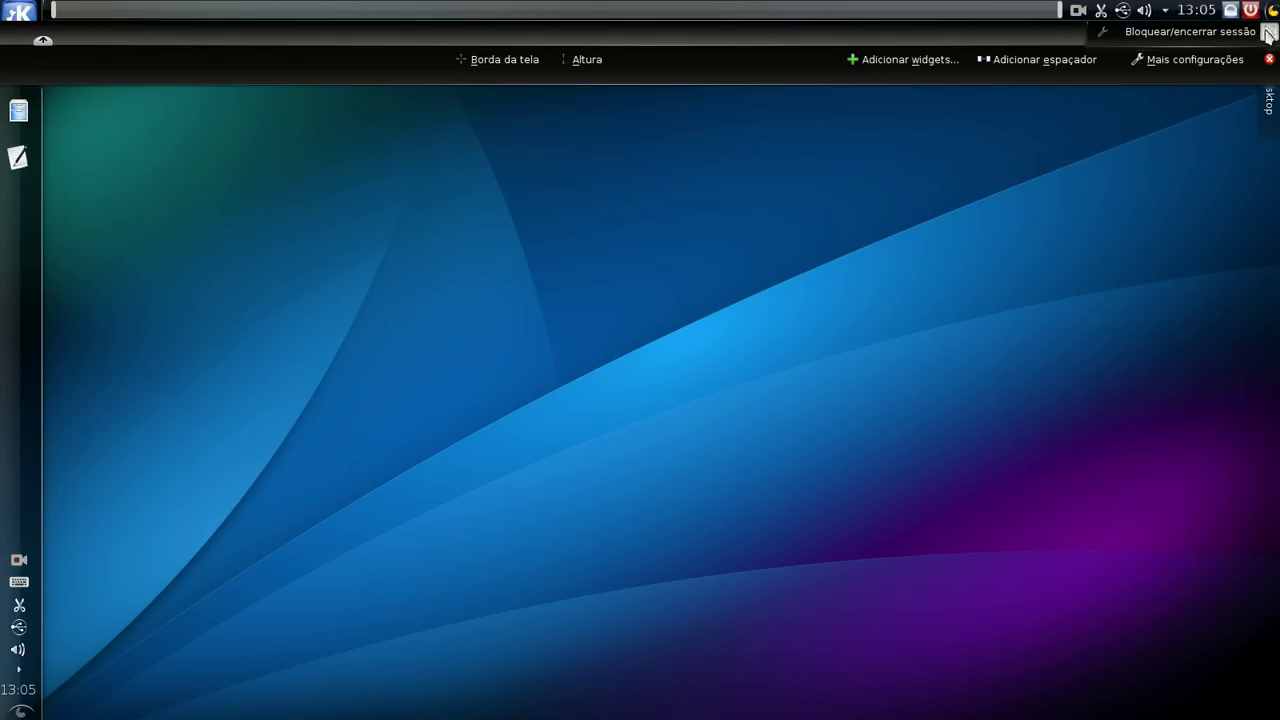
left_click(1269, 31)
left_click(1220, 232)
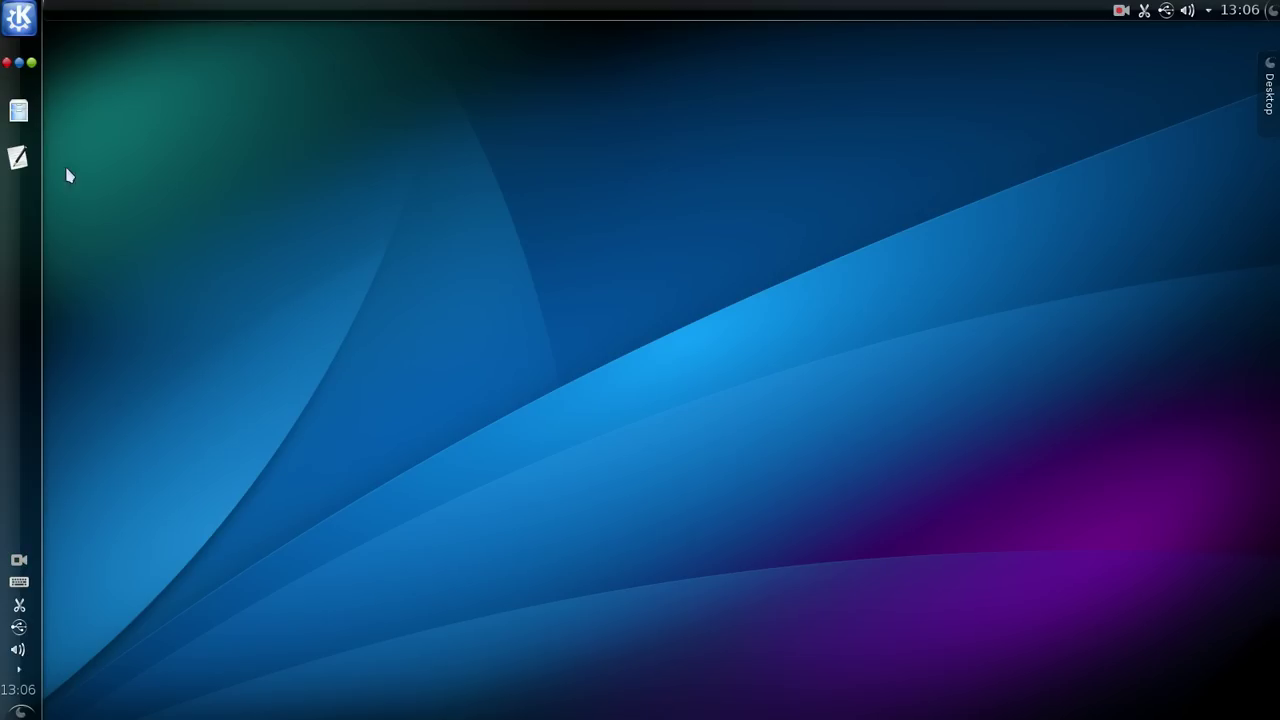
Browse the application launcher's sections, and view the desktop toolbox's lock and exit options, closing both without choosing anything
left_click(30, 34)
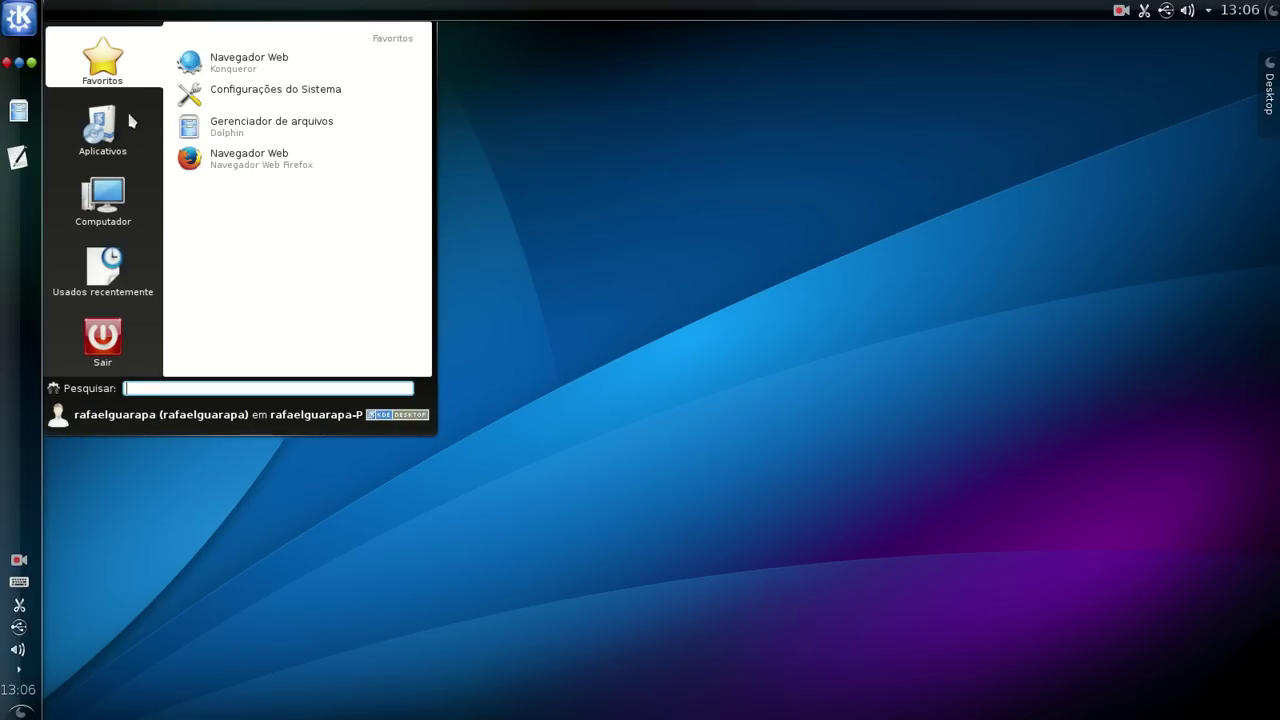
left_click(126, 123)
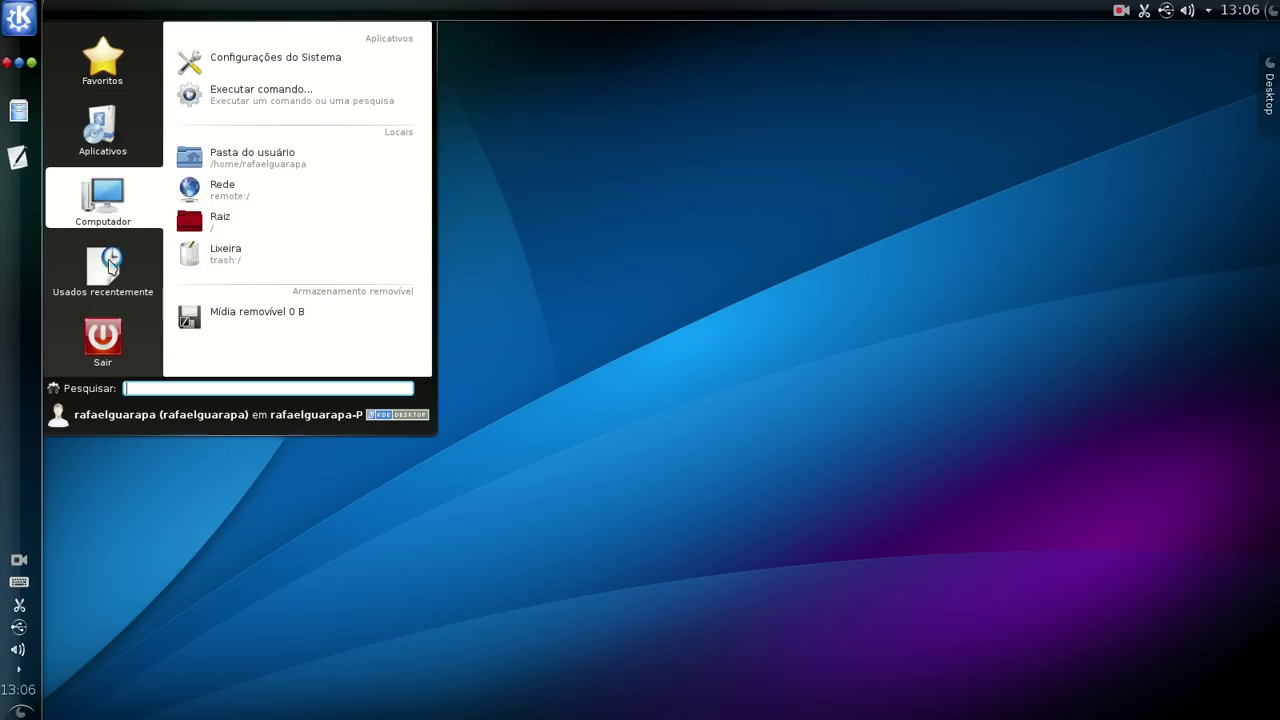
mouse_move(113, 268)
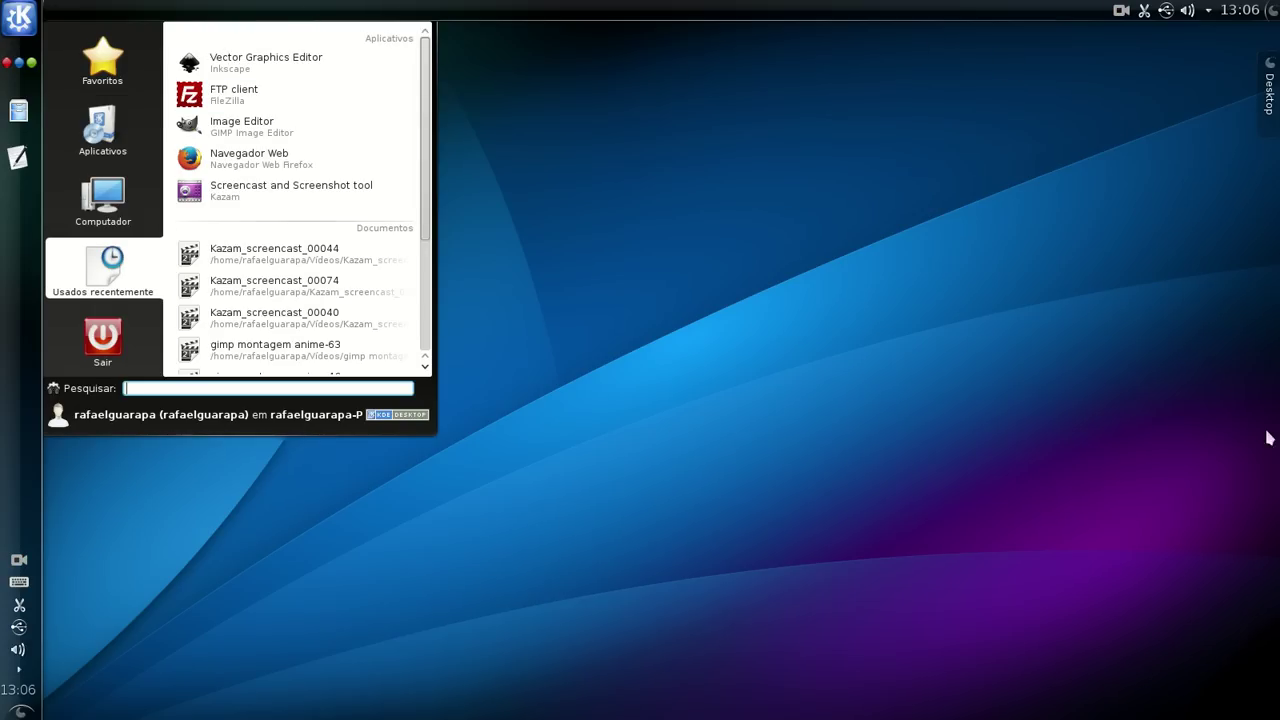
mouse_move(113, 132)
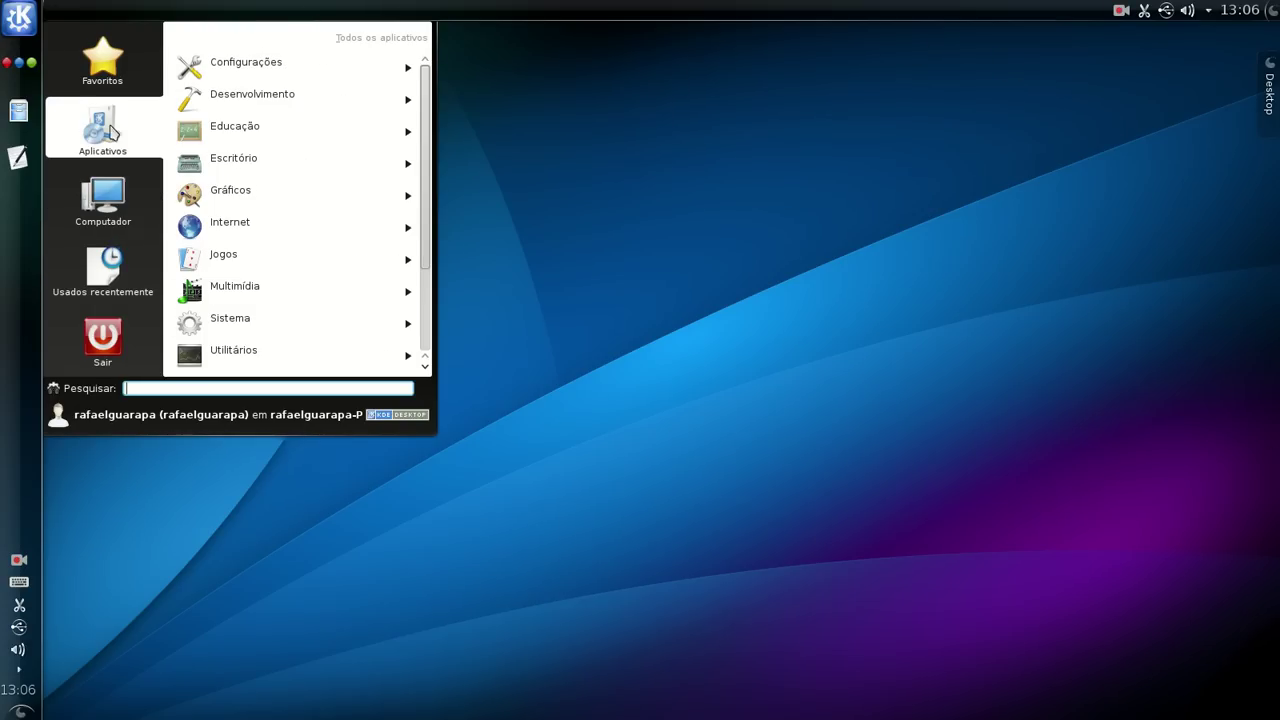
mouse_move(118, 78)
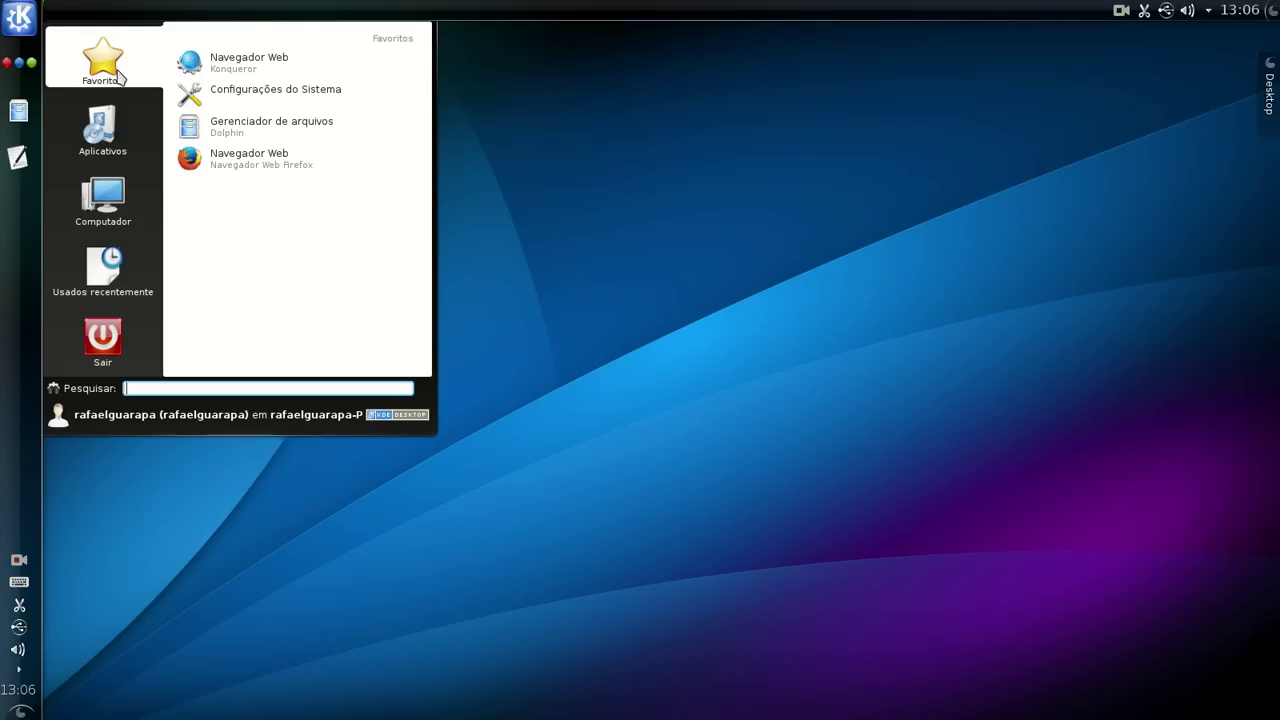
mouse_move(118, 214)
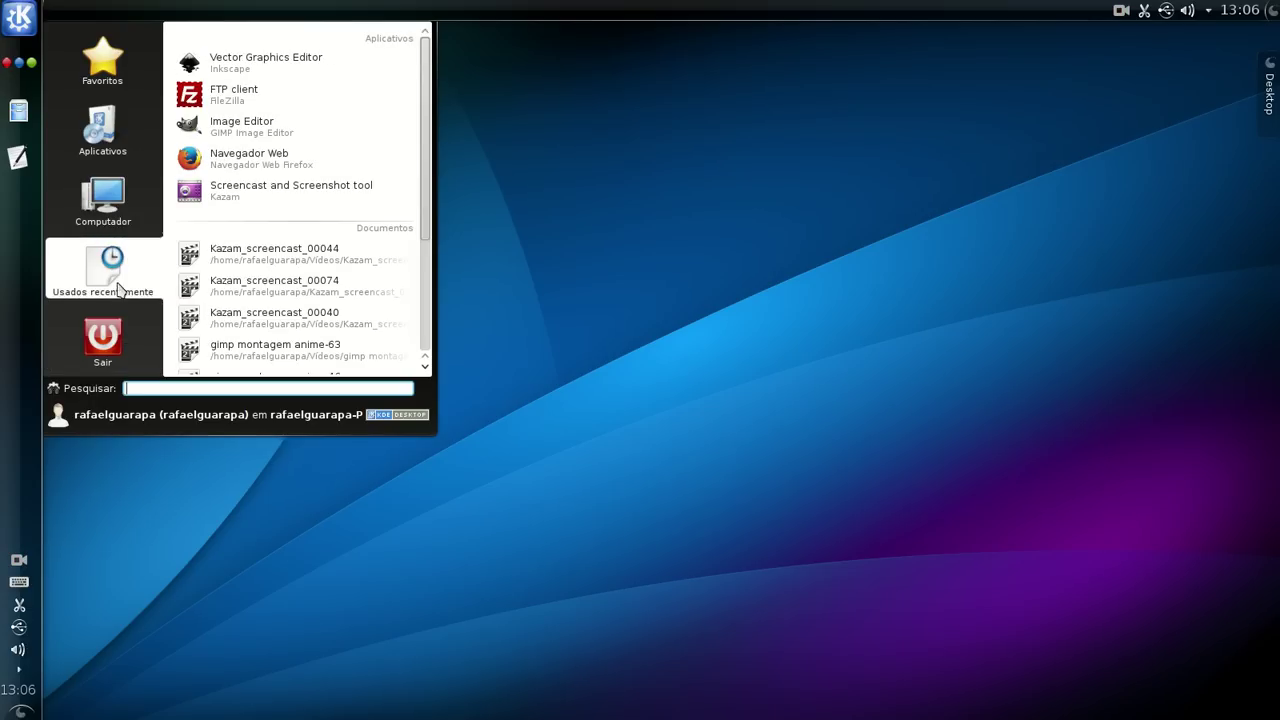
left_click(773, 202)
left_click(1270, 85)
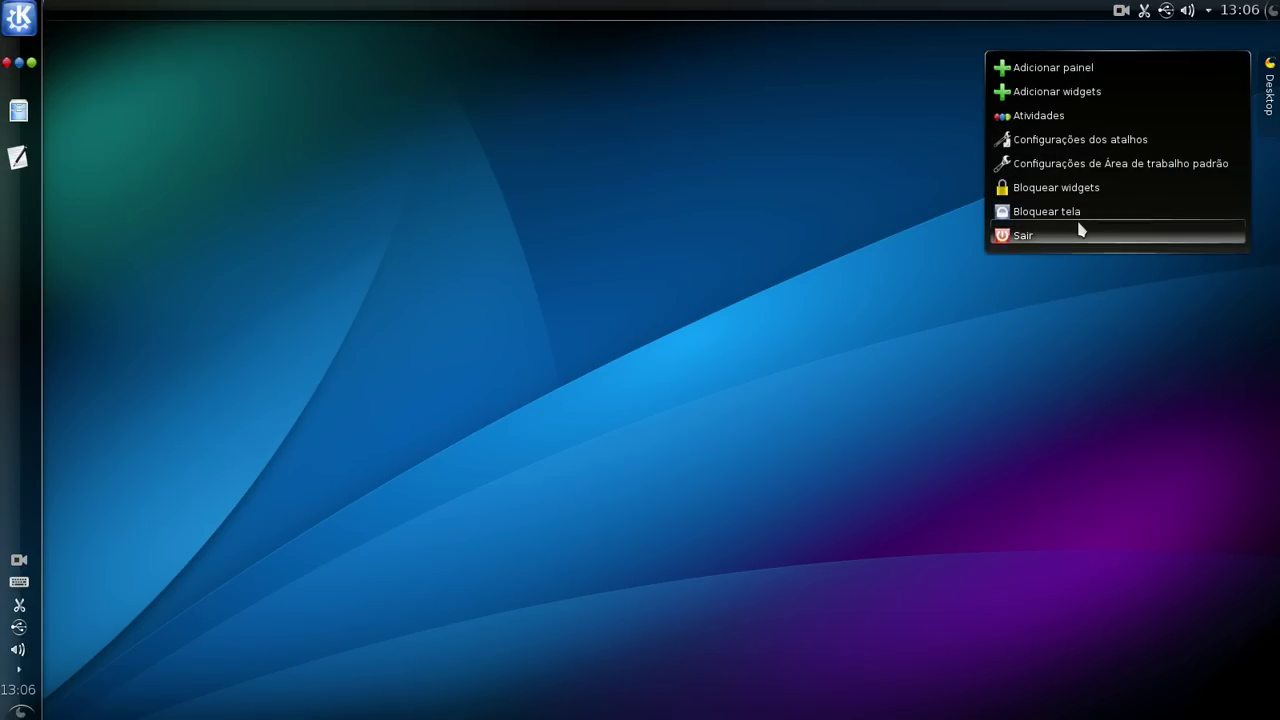
left_click(1124, 262)
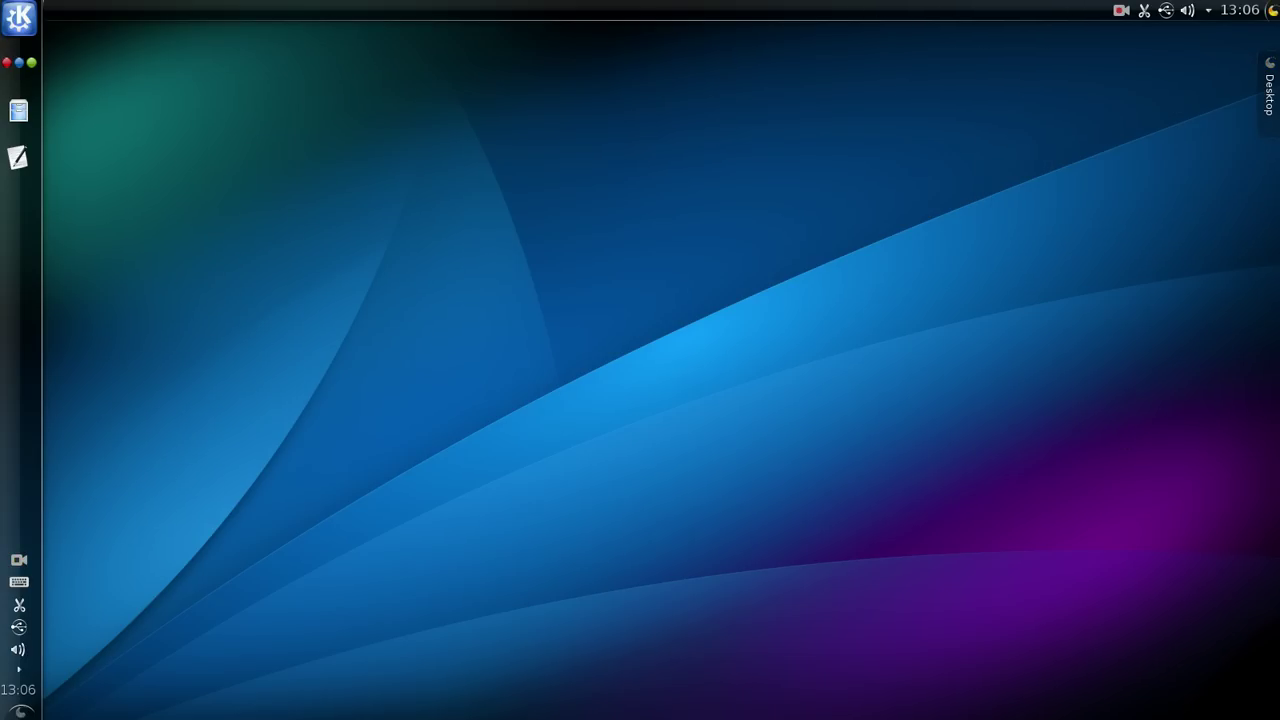